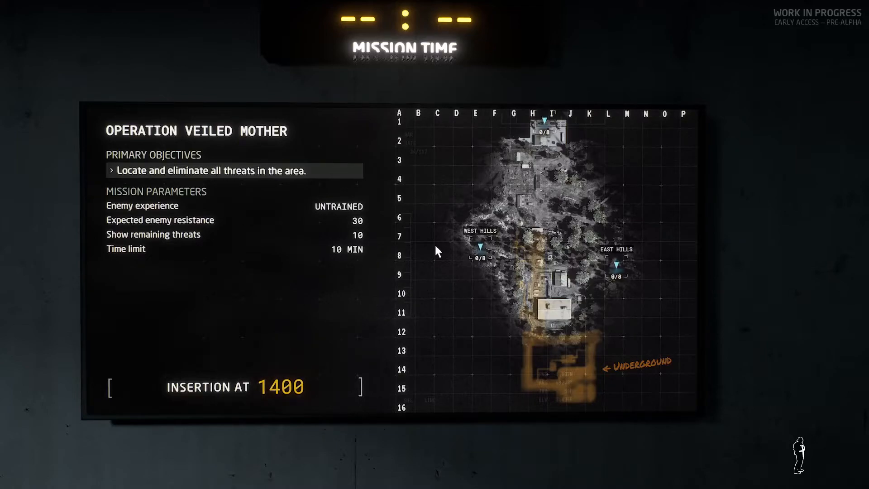
Open the mission editor with the console command editmission
{"action": "key", "text": "Escape"}
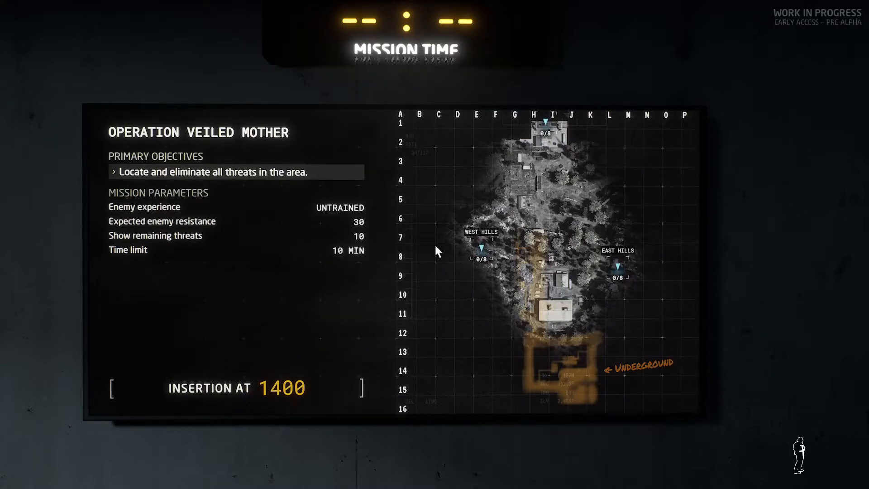
{"action": "key", "text": "grave"}
{"action": "type", "text": "editmis"}
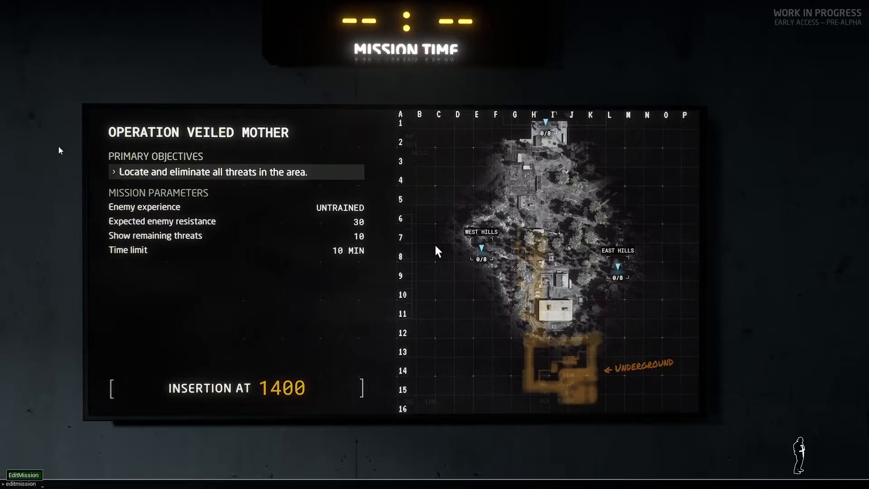
{"action": "type", "text": "sion"}
{"action": "key", "text": "Return"}
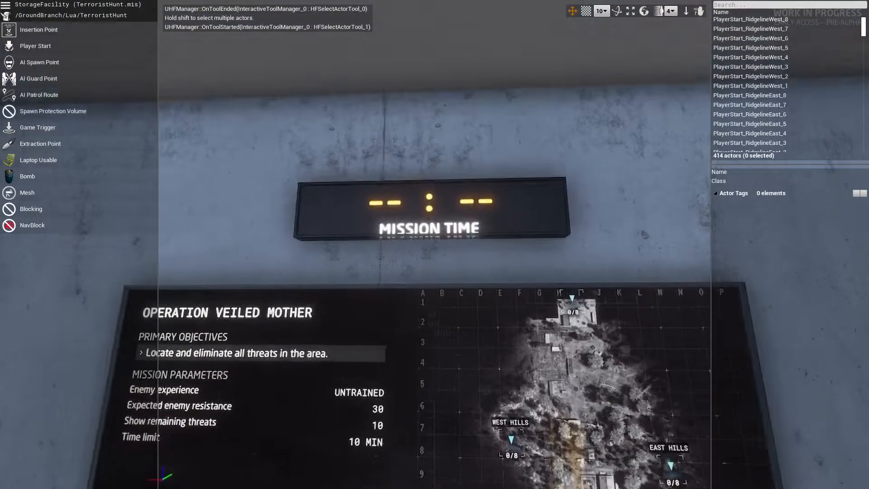
Place a NavBlock in the wide vehicle entrance of the concrete bunker, beneath the metal grating
{"action": "right_click_drag", "start_coordinate": [435, 245], "coordinate": [485, 417]}
{"action": "key", "text": "s"}
{"action": "key", "text": "w"}
{"action": "right_click_drag", "start_coordinate": [434, 244], "coordinate": [305, 396]}
{"action": "scroll", "coordinate": [435, 245], "scroll_direction": "up", "scroll_amount": 5}
{"action": "key", "text": "w"}
{"action": "key", "text": "w"}
{"action": "scroll", "coordinate": [434, 245], "scroll_direction": "up", "scroll_amount": 10}
{"action": "key", "text": "w"}
{"action": "key", "text": "w"}
{"action": "scroll", "coordinate": [435, 244], "scroll_direction": "down", "scroll_amount": 9}
{"action": "key", "text": "w"}
{"action": "key", "text": "s"}
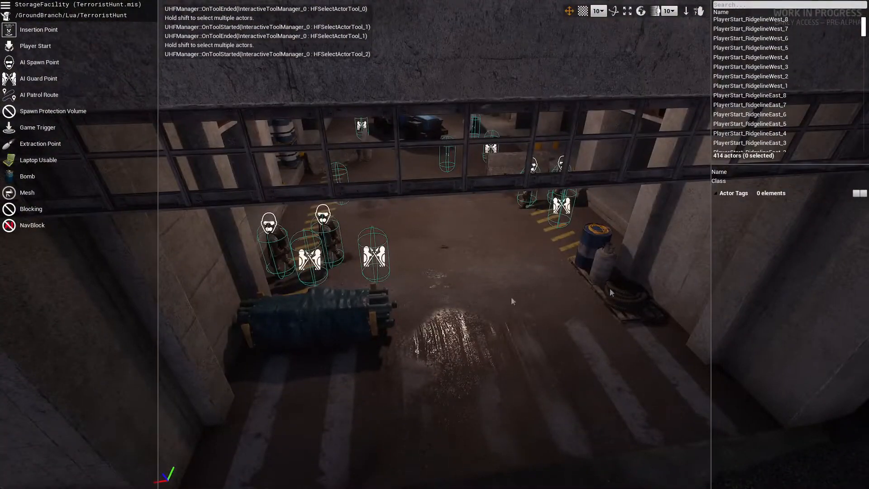
{"action": "key", "text": "s"}
{"action": "right_click_drag", "start_coordinate": [507, 310], "coordinate": [480, 192]}
{"action": "key", "text": "w"}
{"action": "right_click_drag", "start_coordinate": [411, 238], "coordinate": [153, 353]}
{"action": "key", "text": "w"}
{"action": "key", "text": "s"}
{"action": "key", "text": "w"}
{"action": "key", "text": "s"}
{"action": "key", "text": "w"}
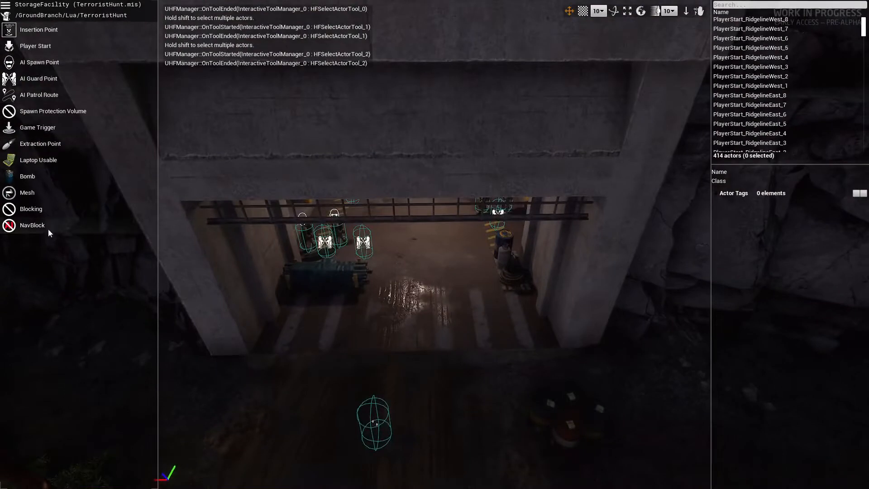
{"action": "left_click_drag", "start_coordinate": [382, 322], "coordinate": [407, 304]}
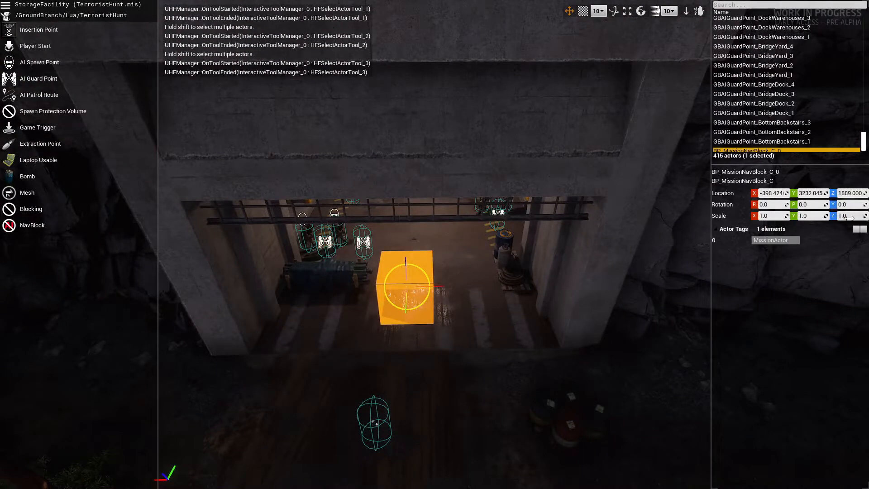
Set the NavBlock's Z scale to 4, try a Y scale of 4 and set Y back to 1
{"action": "type", "text": "4"}
{"action": "key", "text": "Tab"}
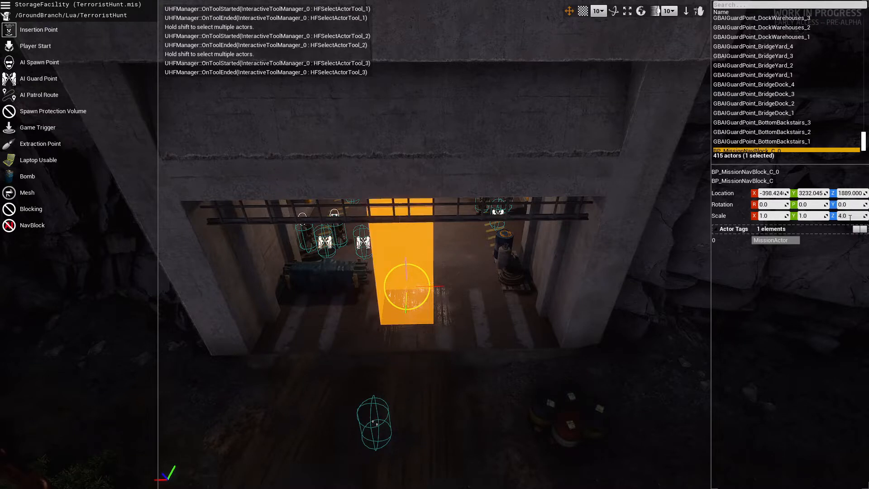
{"action": "type", "text": "4"}
{"action": "key", "text": "Tab"}
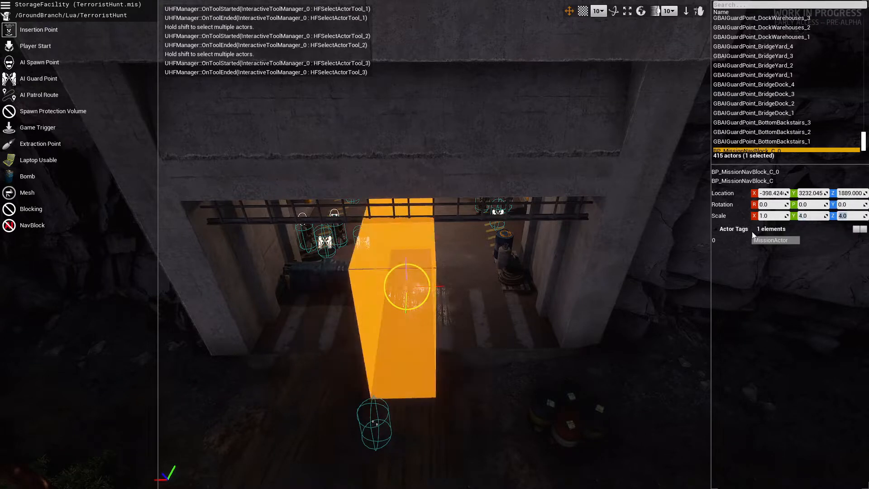
{"action": "type", "text": "1"}
{"action": "key", "text": "Tab"}
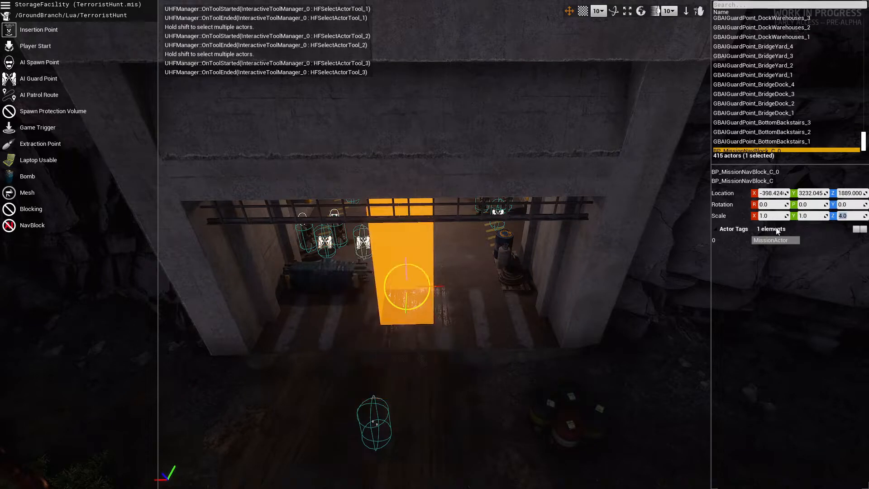
Set the NavBlock's X scale to 6 after trying 4 and 8, and deselect the block
{"action": "left_click", "coordinate": [773, 215]}
{"action": "type", "text": "4"}
{"action": "key", "text": "Tab"}
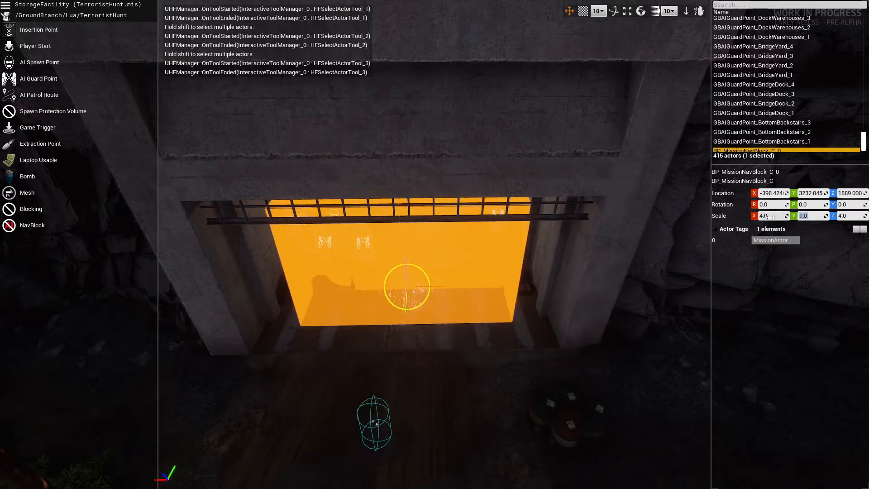
{"action": "left_click", "coordinate": [771, 217]}
{"action": "type", "text": "6"}
{"action": "key", "text": "Tab"}
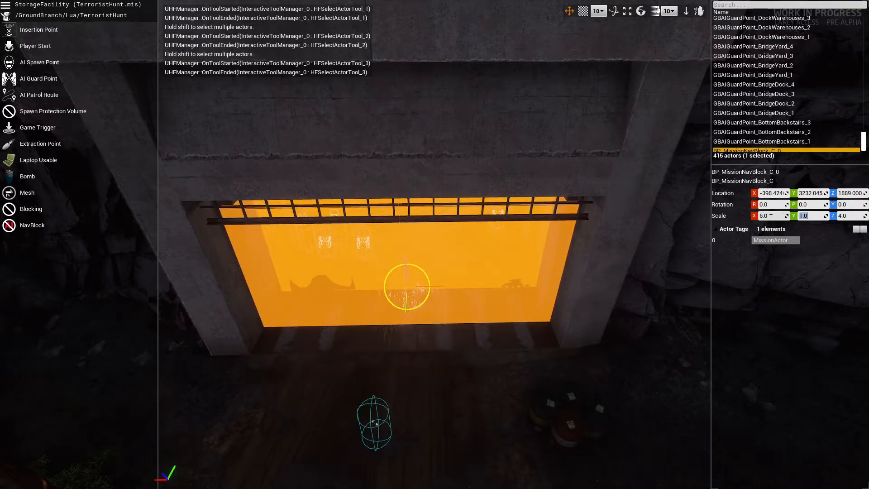
{"action": "type", "text": "8"}
{"action": "key", "text": "Tab"}
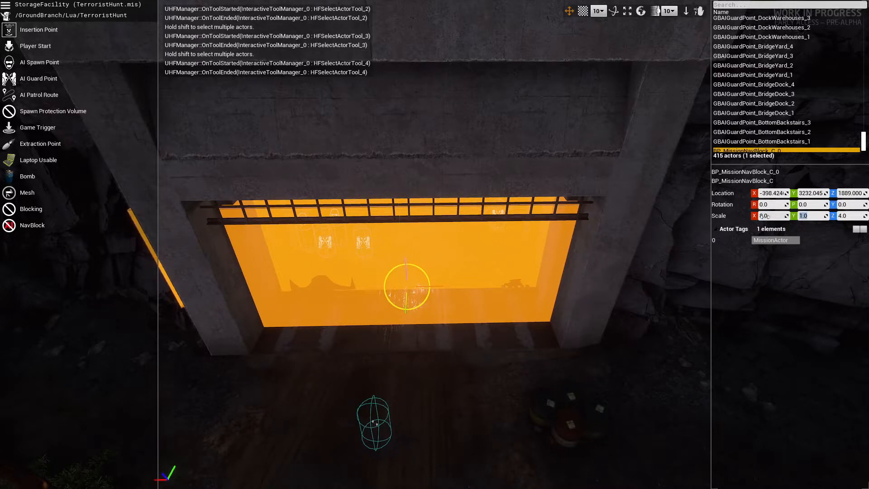
{"action": "key", "text": "Tab"}
{"action": "left_click", "coordinate": [365, 330]}
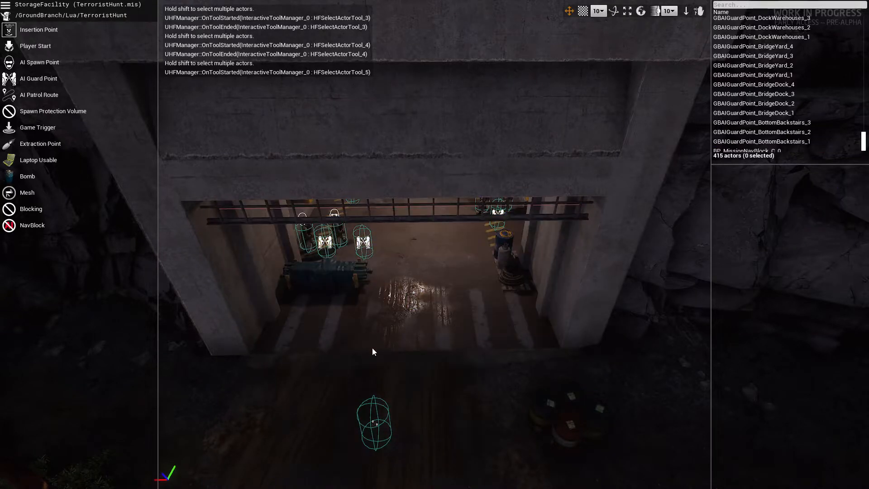
Show the navigation mesh with the console command show navigation and check the area around the NavBlock in the entrance
{"action": "key", "text": "grave"}
{"action": "type", "text": "show navigation"}
{"action": "key", "text": "Return"}
{"action": "right_click_drag", "start_coordinate": [368, 343], "coordinate": [461, 272]}
{"action": "left_click", "coordinate": [421, 352]}
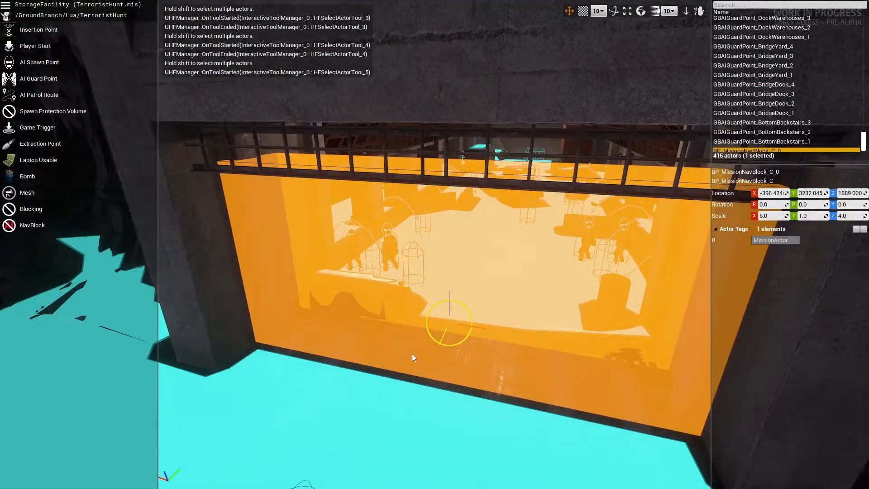
{"action": "left_click", "coordinate": [390, 390]}
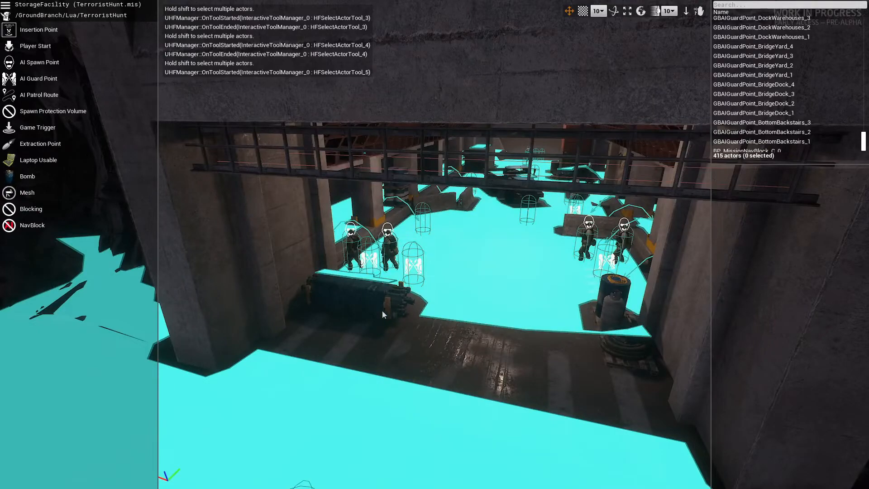
Place a second NavBlock in the bunker's small doorway with the open metal door
{"action": "right_click_drag", "start_coordinate": [495, 345], "coordinate": [792, 317]}
{"action": "right_click_drag", "start_coordinate": [434, 244], "coordinate": [449, 384]}
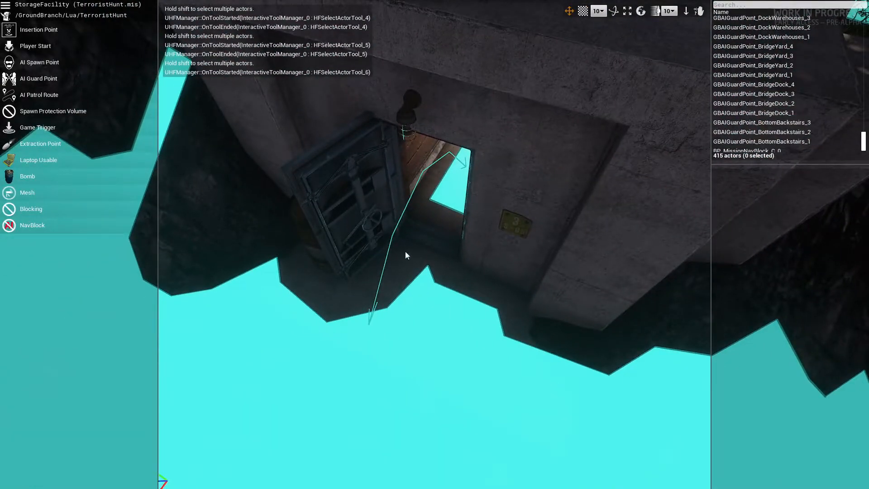
{"action": "right_click_drag", "start_coordinate": [416, 261], "coordinate": [430, 276]}
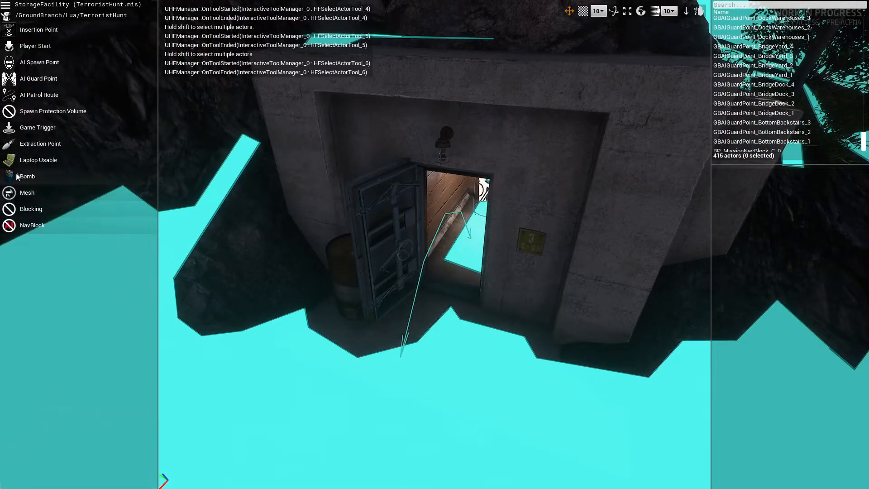
{"action": "left_click_drag", "start_coordinate": [22, 226], "coordinate": [452, 284]}
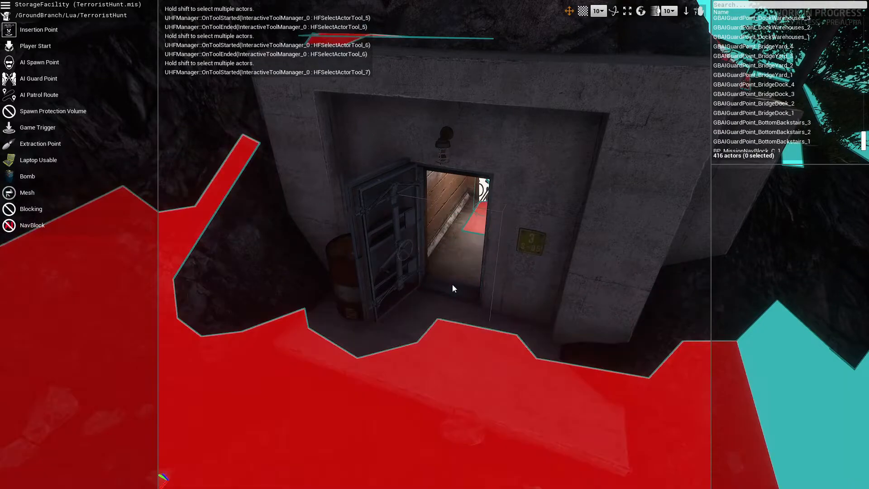
Place a third NavBlock on the indoor concrete staircase that leads up to a guard point
{"action": "right_click_drag", "start_coordinate": [442, 379], "coordinate": [478, 378]}
{"action": "left_click", "coordinate": [471, 378]}
{"action": "key", "text": "w"}
{"action": "right_click_drag", "start_coordinate": [403, 298], "coordinate": [244, 308]}
{"action": "key", "text": "w"}
{"action": "key", "text": "w"}
{"action": "key", "text": "w"}
{"action": "key", "text": "s"}
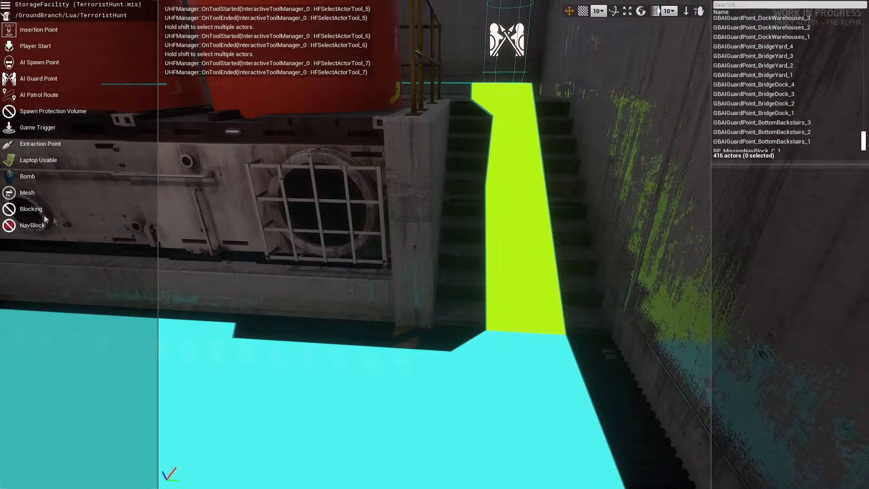
{"action": "left_click_drag", "start_coordinate": [32, 225], "coordinate": [520, 280]}
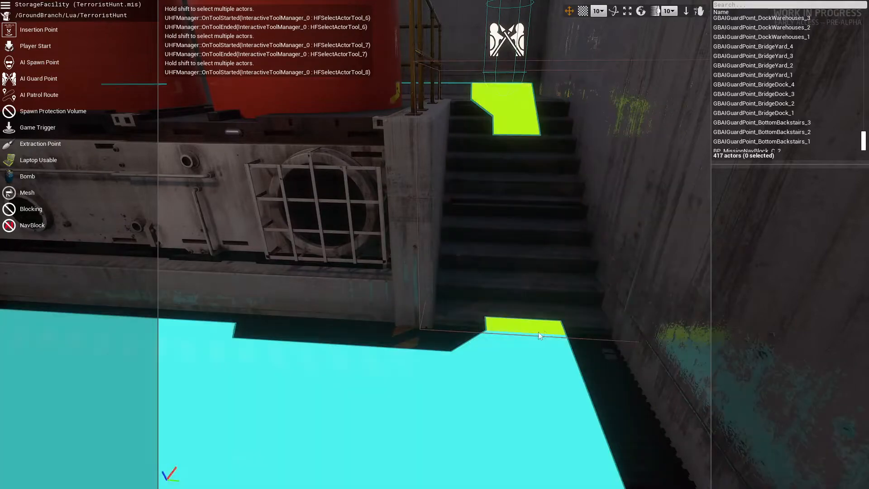
Delete the BridgeYard and BridgeDock guard points, and hide the navigation mesh by repeating the show navigation command
{"action": "right_click_drag", "start_coordinate": [443, 321], "coordinate": [253, 258]}
{"action": "key", "text": "w"}
{"action": "right_click_drag", "start_coordinate": [434, 244], "coordinate": [344, 274]}
{"action": "key", "text": "w"}
{"action": "key", "text": "w"}
{"action": "key", "text": "w"}
{"action": "key", "text": "w"}
{"action": "key", "text": "w"}
{"action": "key", "text": "s"}
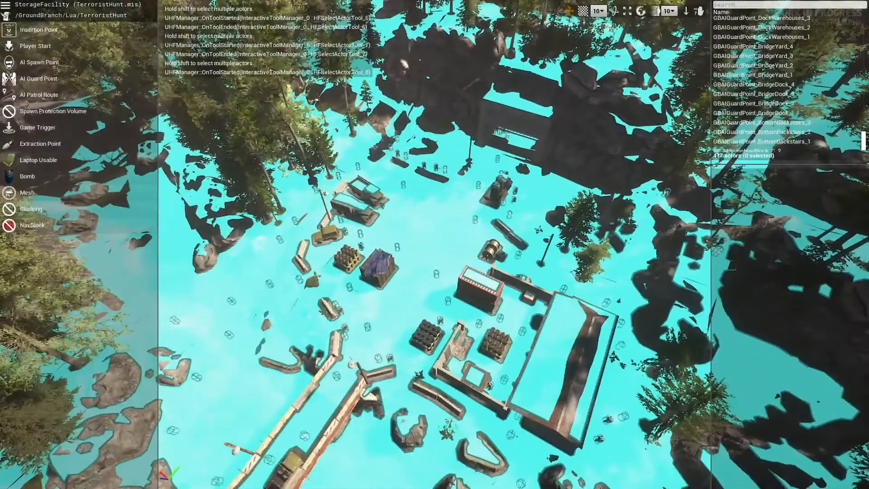
{"action": "right_click_drag", "start_coordinate": [435, 245], "coordinate": [438, 248]}
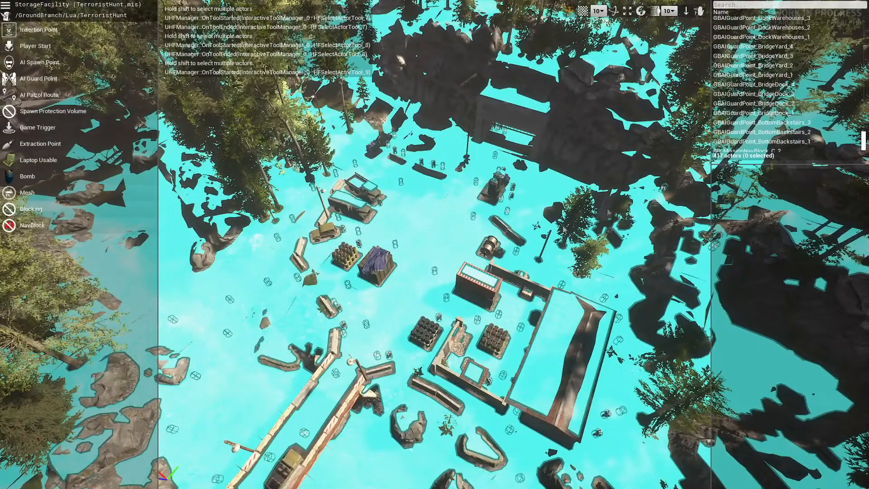
{"action": "scroll", "coordinate": [745, 113], "scroll_direction": "down", "scroll_amount": 1}
{"action": "left_click", "coordinate": [739, 98], "text": "shift"}
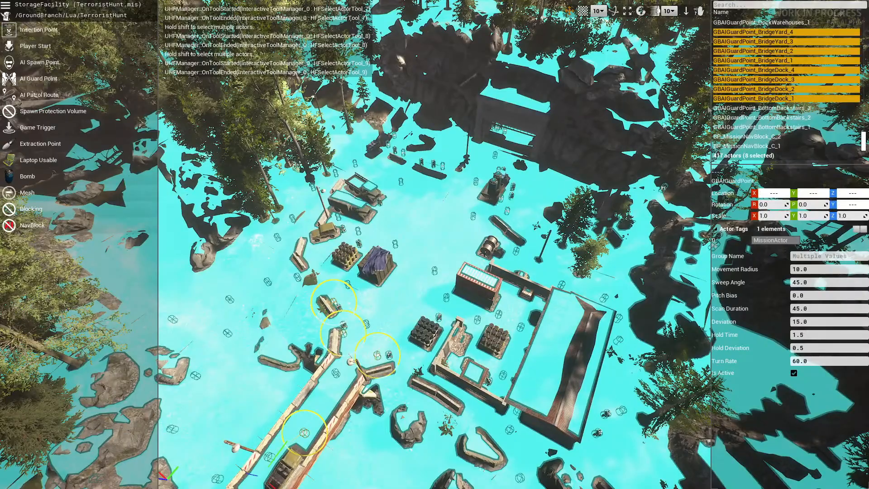
{"action": "key", "text": "f"}
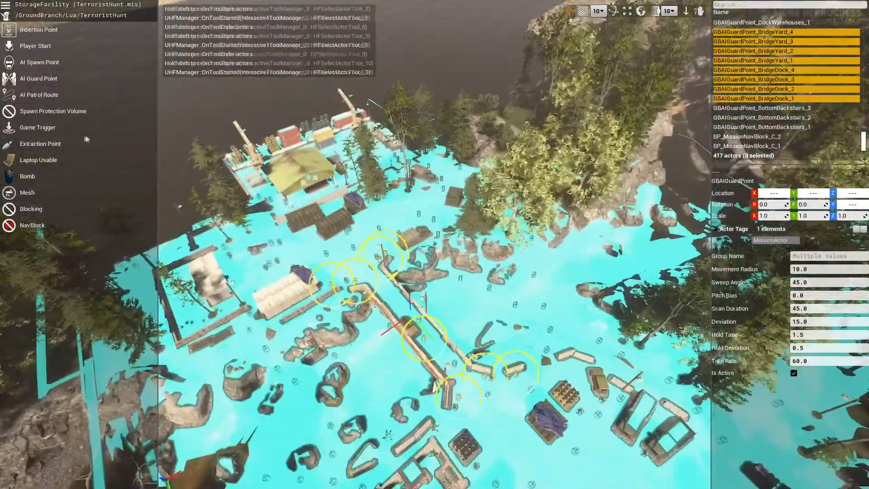
{"action": "key", "text": "grave"}
{"action": "key", "text": "Up"}
{"action": "key", "text": "Return"}
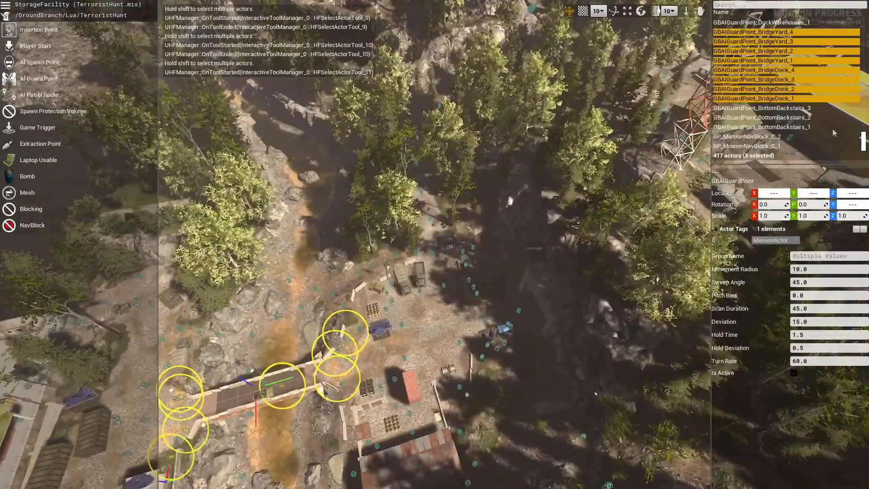
{"action": "key", "text": "Delete"}
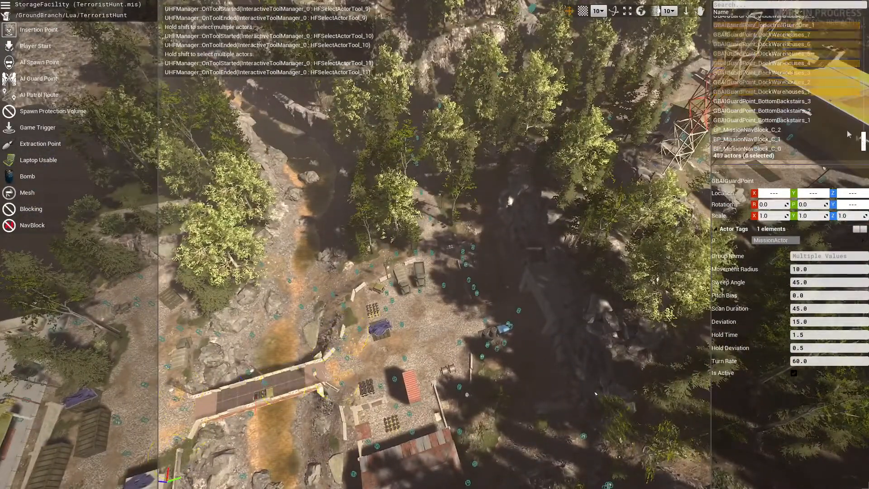
Delete the guard points DockWarehouses_1 to DockWarehouses_7
{"action": "left_click", "coordinate": [743, 36]}
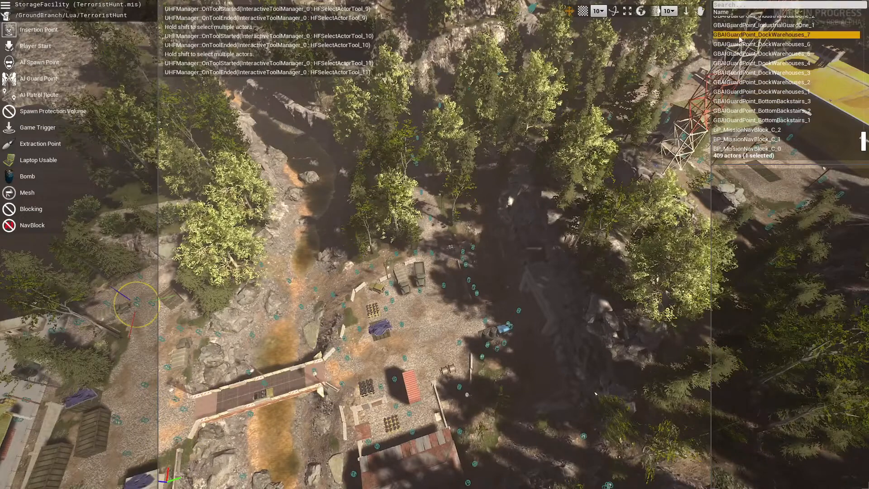
{"action": "left_click", "coordinate": [737, 91], "text": "shift"}
{"action": "key", "text": "Delete"}
Delete the IndustrialOffice, IndustrialSniper and IndustrialSniperTwo guard points around the yellow warehouse
{"action": "scroll", "coordinate": [749, 86], "scroll_direction": "up", "scroll_amount": 3}
{"action": "scroll", "coordinate": [749, 86], "scroll_direction": "down", "scroll_amount": 3}
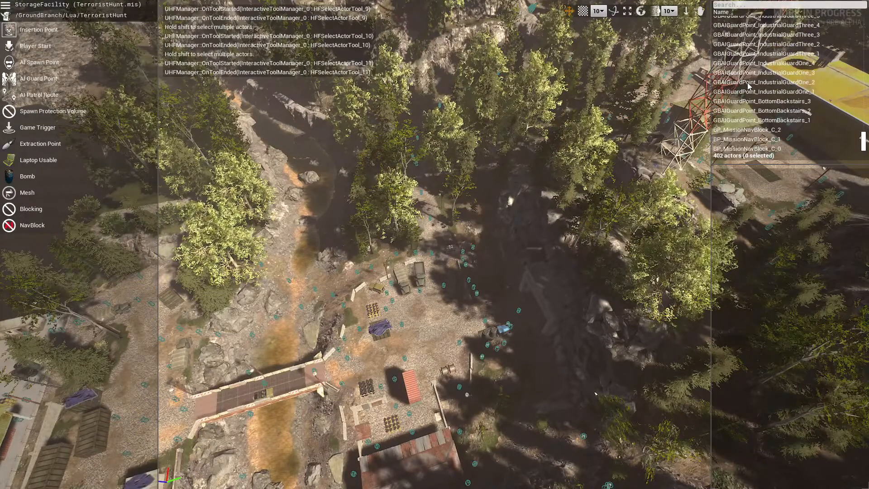
{"action": "scroll", "coordinate": [755, 125], "scroll_direction": "up", "scroll_amount": 8}
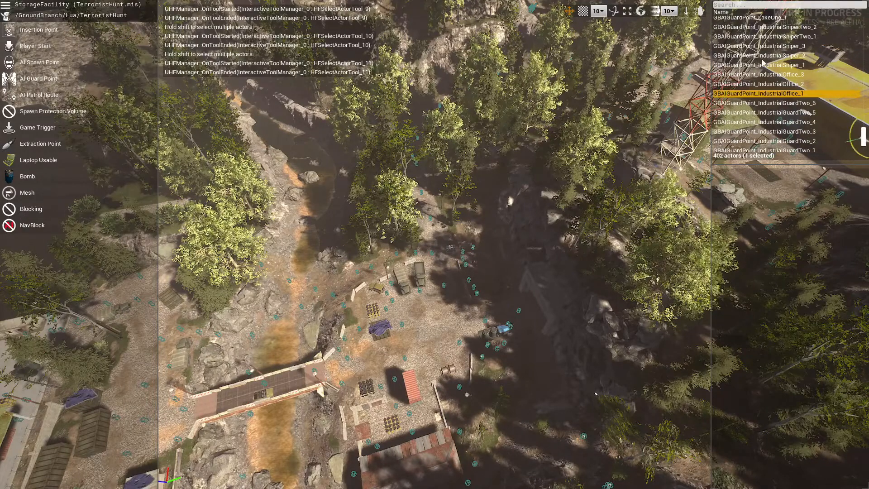
{"action": "left_click", "coordinate": [762, 27], "text": "shift"}
{"action": "right_click_drag", "start_coordinate": [553, 175], "coordinate": [706, 145]}
{"action": "key", "text": "w"}
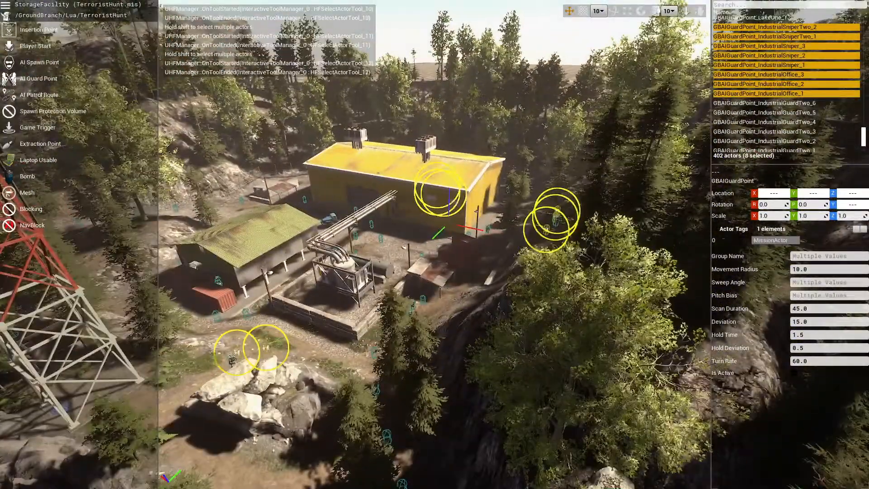
{"action": "key", "text": "Delete"}
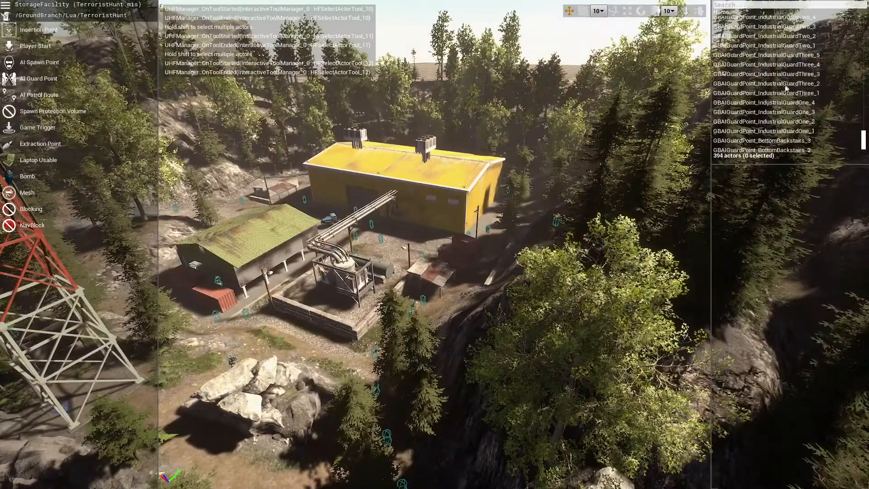
Inspect the IndustrialGuardOne, IndustrialGuardTwo and IndustrialGuardThree guard points around the yellow warehouse and delete all of them
{"action": "left_click", "coordinate": [769, 130]}
{"action": "scroll", "coordinate": [789, 69], "scroll_direction": "up", "scroll_amount": 3}
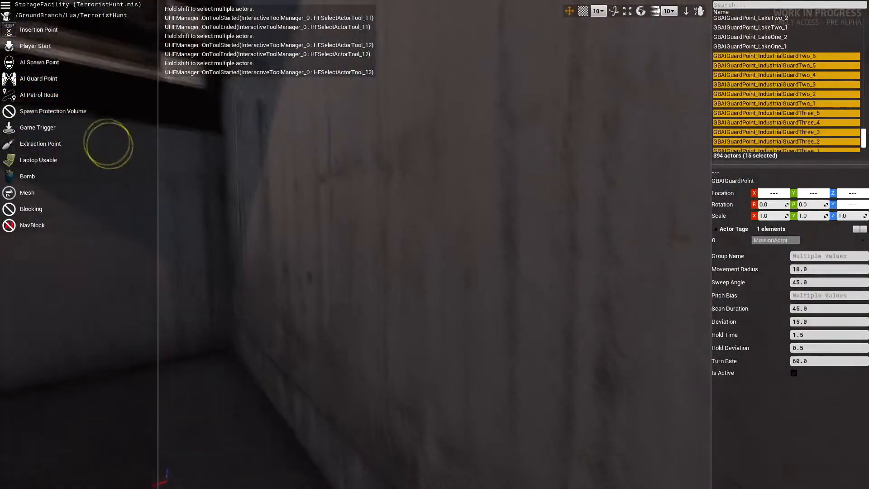
{"action": "key", "text": "w"}
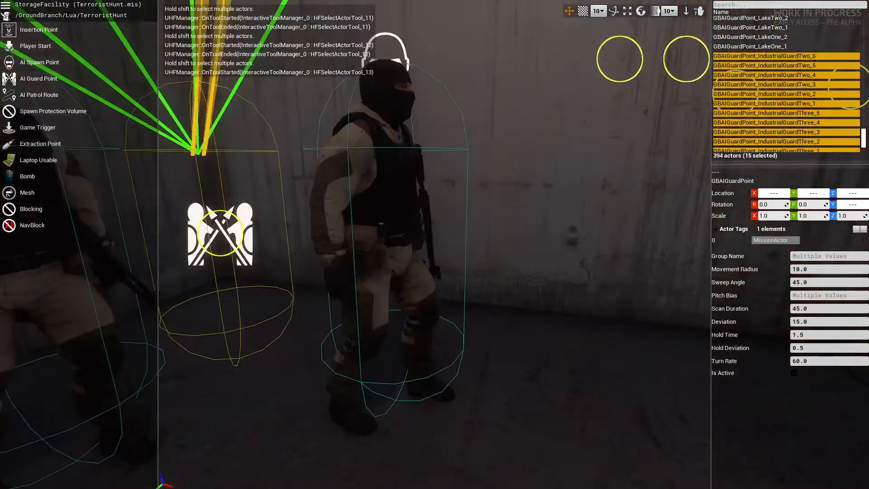
{"action": "key", "text": "w"}
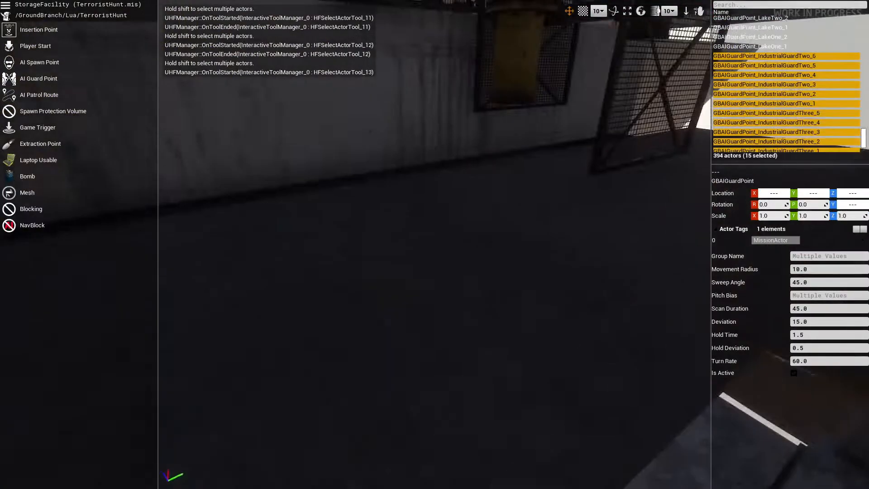
{"action": "key", "text": "w"}
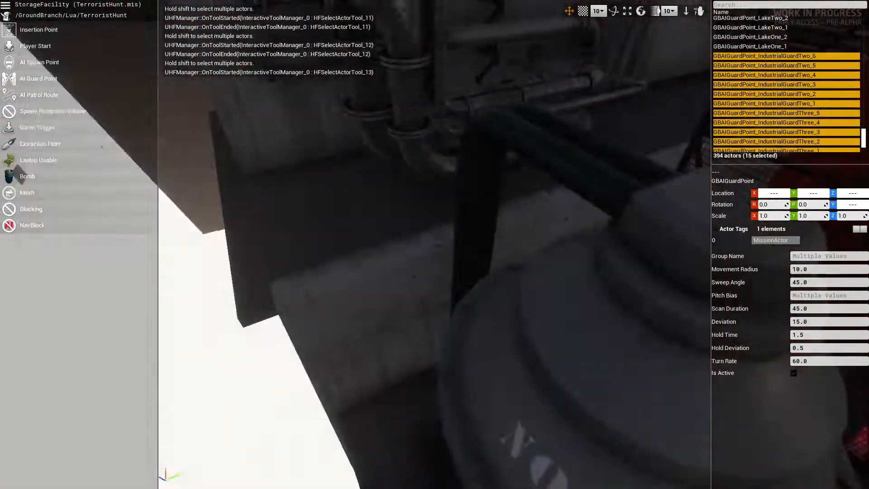
{"action": "key", "text": "w"}
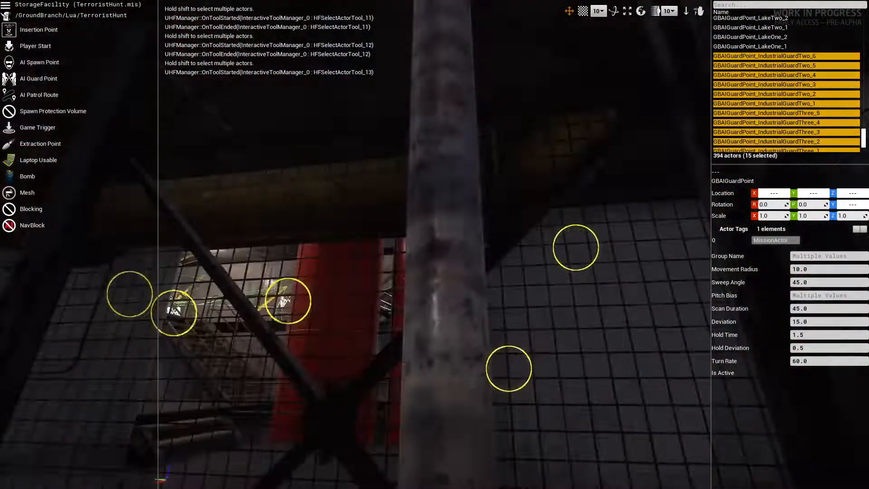
{"action": "key", "text": "w"}
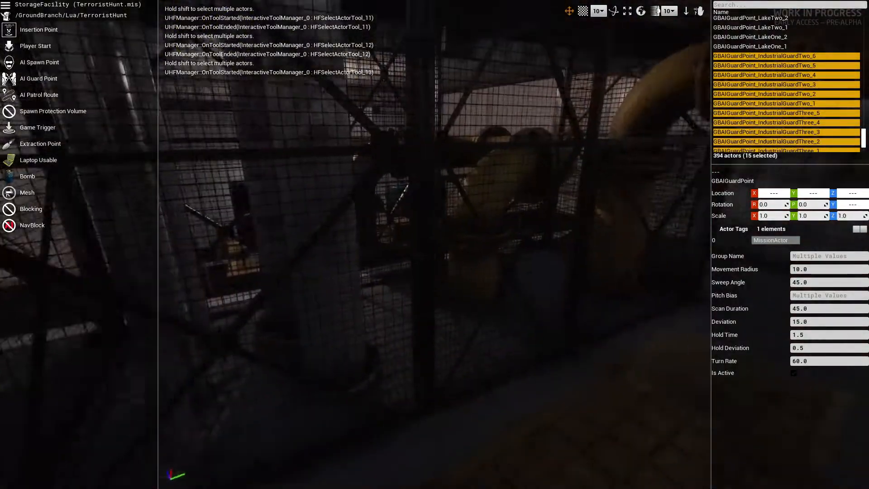
{"action": "key", "text": "s"}
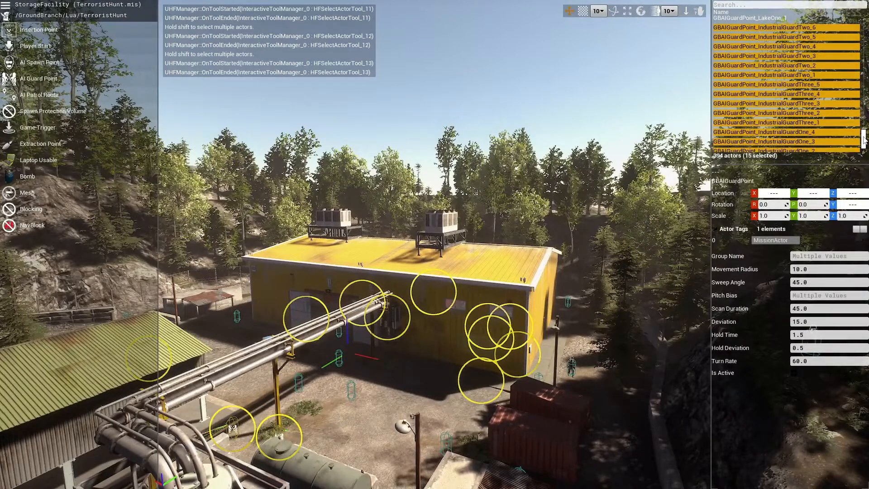
{"action": "key", "text": "Delete"}
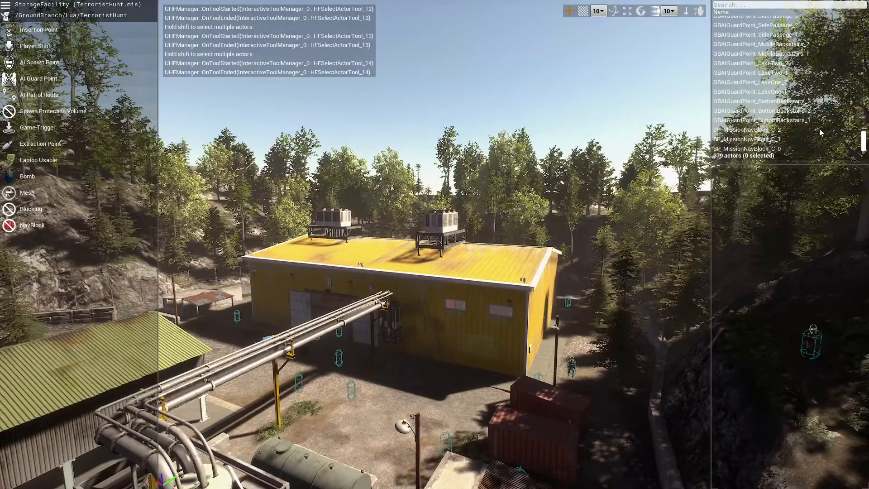
Delete the LakeOne and LakeTwo guard points along the lake shore
{"action": "scroll", "coordinate": [821, 129], "scroll_direction": "up", "scroll_amount": 3}
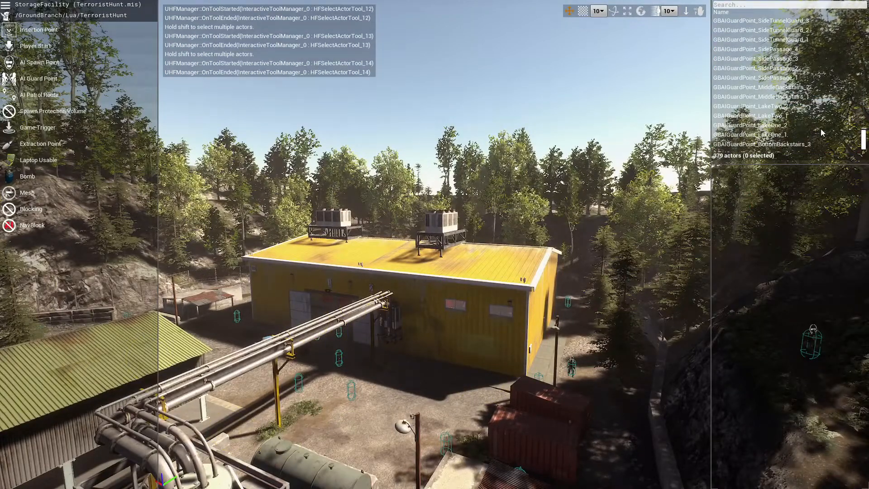
{"action": "left_click", "coordinate": [777, 136]}
{"action": "key", "text": "f"}
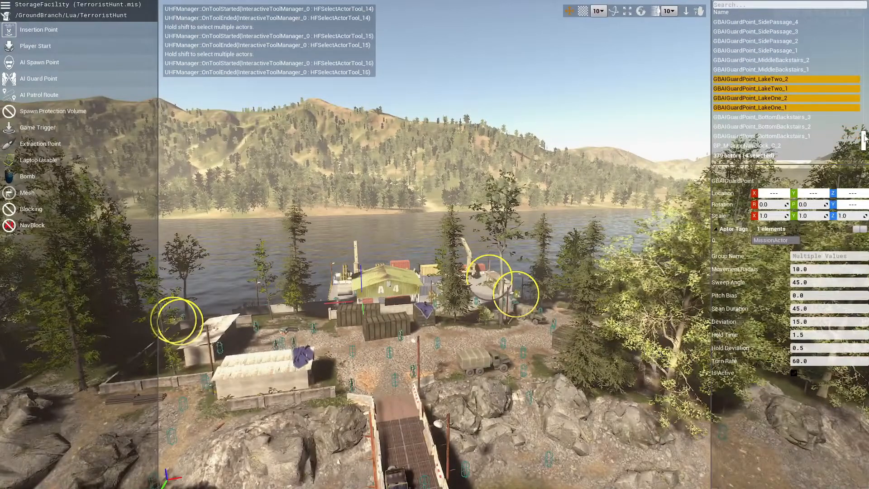
{"action": "key", "text": "Delete"}
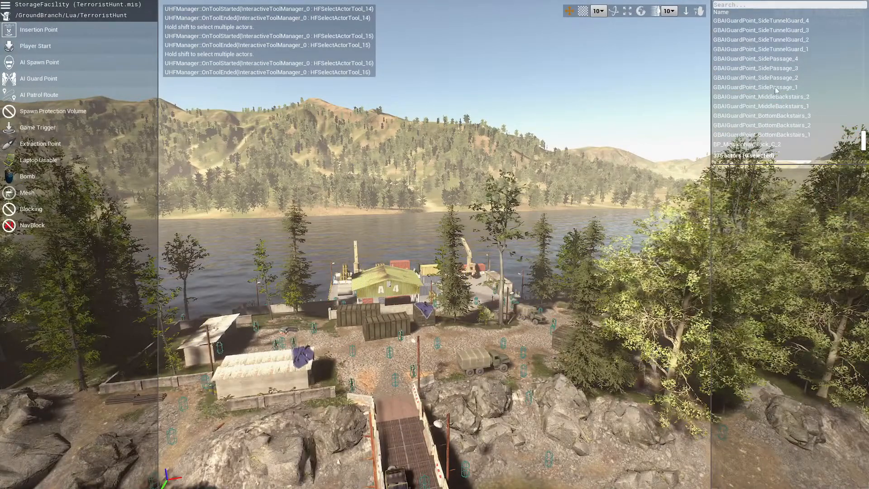
Delete the guard points Yard_1 to Yard_7 in front of the tunnel entrance
{"action": "left_click", "coordinate": [770, 88]}
{"action": "scroll", "coordinate": [769, 88], "scroll_direction": "up", "scroll_amount": 3}
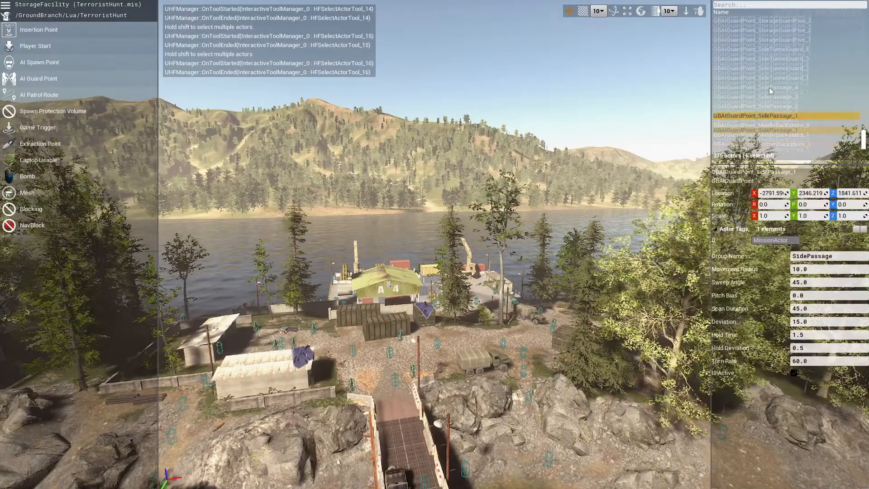
{"action": "scroll", "coordinate": [770, 88], "scroll_direction": "up", "scroll_amount": 4}
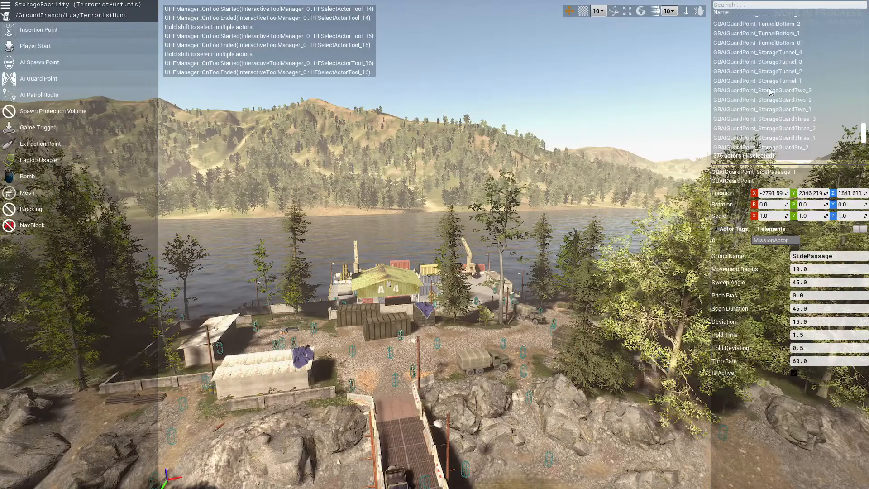
{"action": "scroll", "coordinate": [770, 90], "scroll_direction": "up", "scroll_amount": 6}
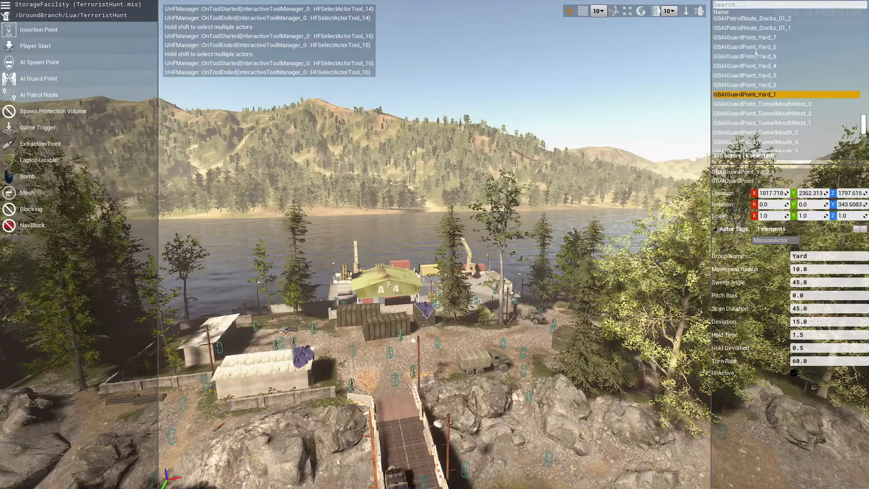
{"action": "left_click", "coordinate": [749, 37], "text": "shift"}
{"action": "key", "text": "f"}
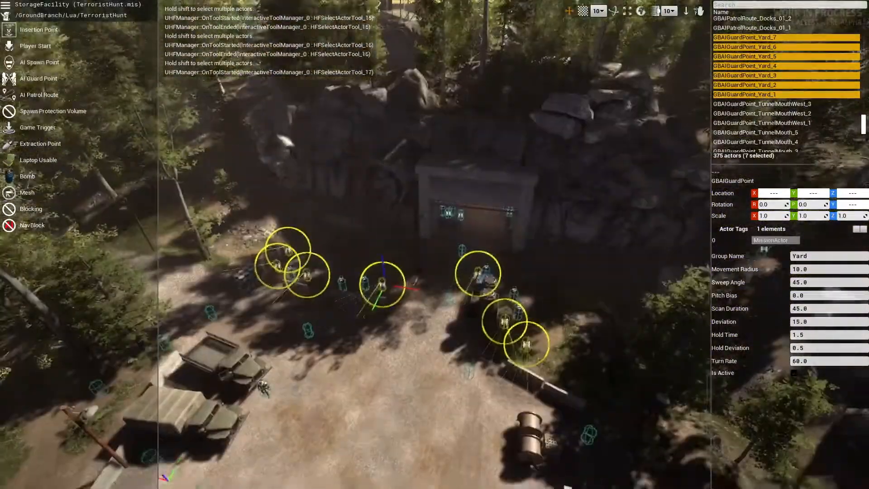
{"action": "key", "text": "Delete"}
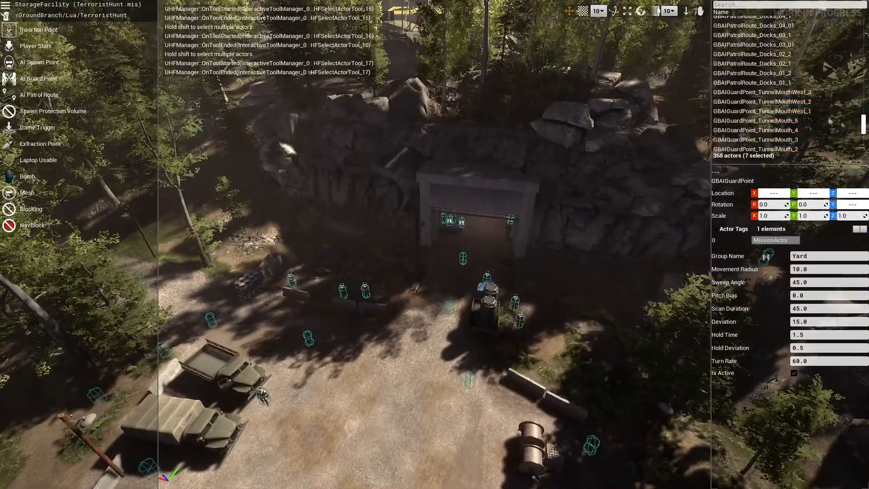
Delete all the Docks patrol route points, from Docks_01_1 up to Docks_1
{"action": "scroll", "coordinate": [768, 83], "scroll_direction": "up", "scroll_amount": 5}
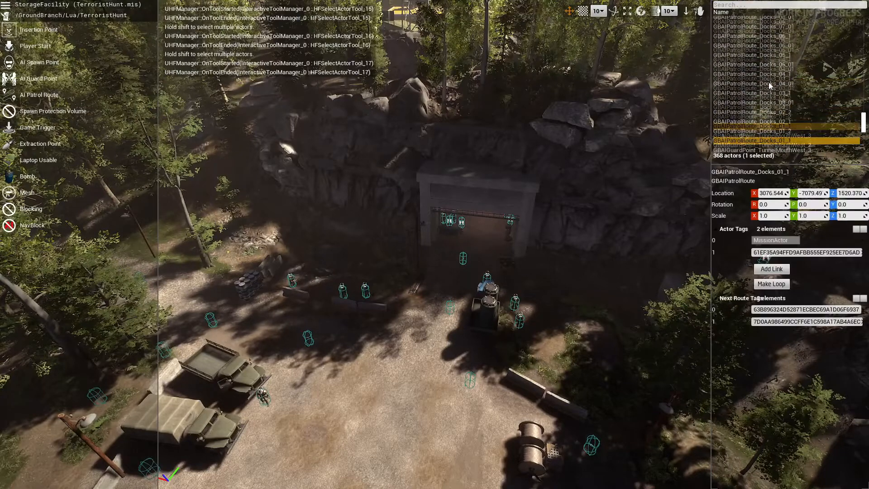
{"action": "left_click", "coordinate": [760, 84], "text": "shift"}
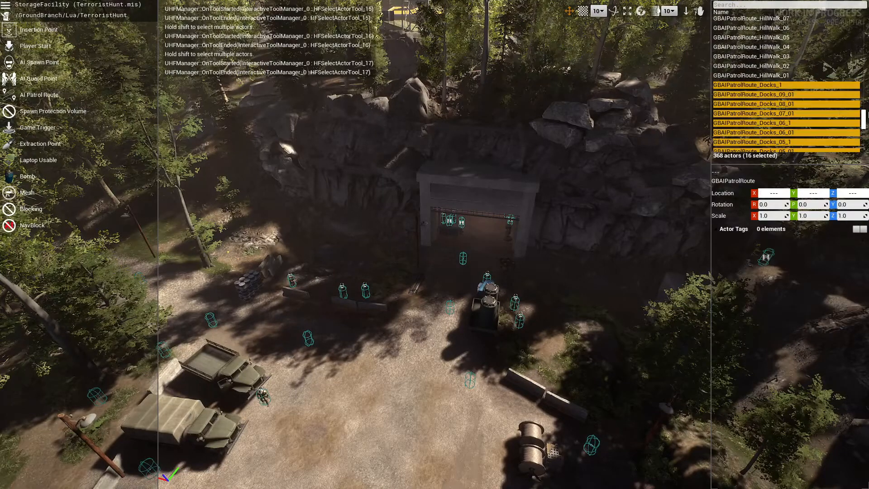
{"action": "key", "text": "Delete"}
Delete all the HillWalk patrol route points, from HillWalk_01 up to HillWalk_9
{"action": "scroll", "coordinate": [771, 79], "scroll_direction": "up", "scroll_amount": 2}
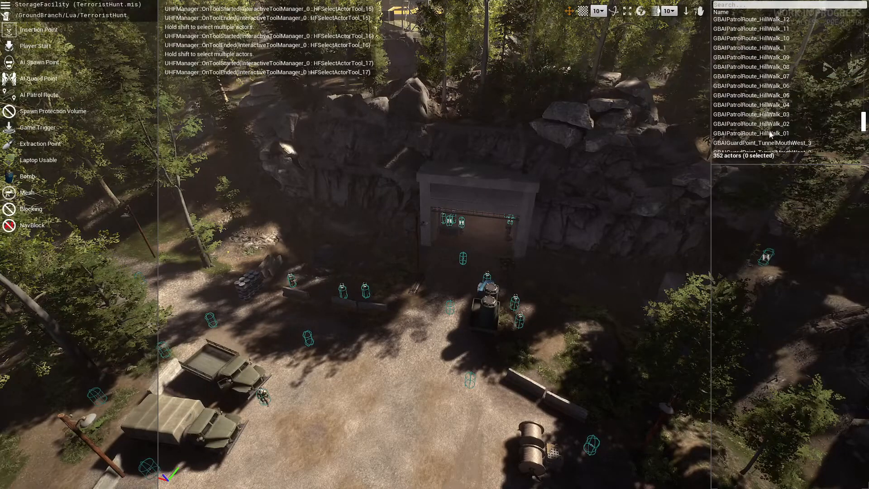
{"action": "scroll", "coordinate": [768, 131], "scroll_direction": "up", "scroll_amount": 5}
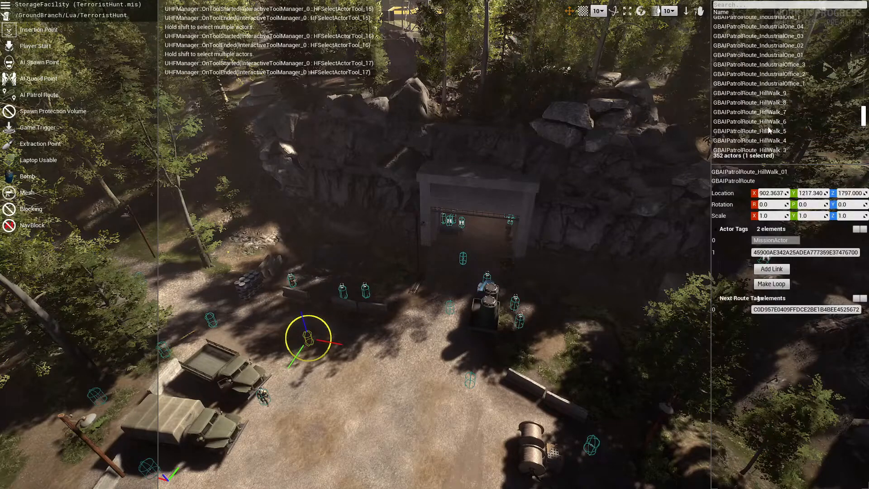
{"action": "left_click", "coordinate": [759, 95], "text": "shift"}
{"action": "key", "text": "Delete"}
Delete the IndustrialOffice, IndustrialOne and IndustrialTwo patrol route points, from IndustrialOffice_1 up to IndustrialTwo_21
{"action": "left_click", "coordinate": [757, 93]}
{"action": "scroll", "coordinate": [757, 86], "scroll_direction": "up", "scroll_amount": 3}
{"action": "scroll", "coordinate": [757, 86], "scroll_direction": "up", "scroll_amount": 7}
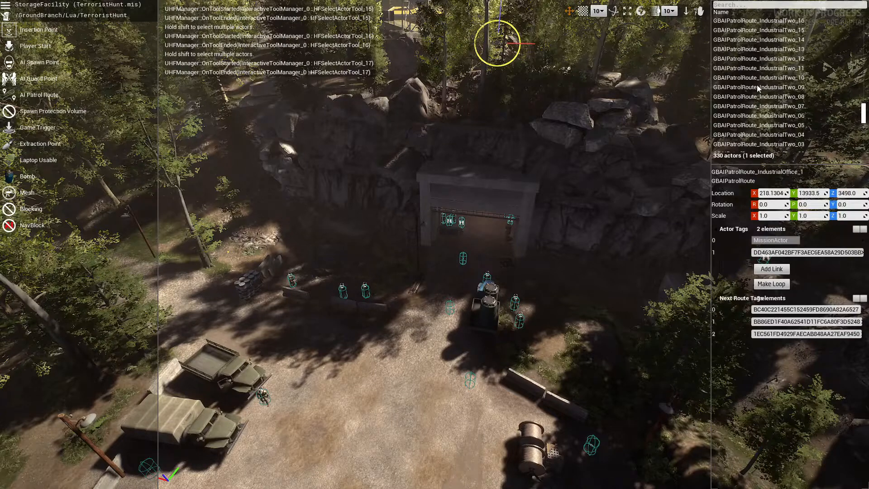
{"action": "scroll", "coordinate": [757, 85], "scroll_direction": "up", "scroll_amount": 2}
{"action": "left_click", "coordinate": [751, 76], "text": "shift"}
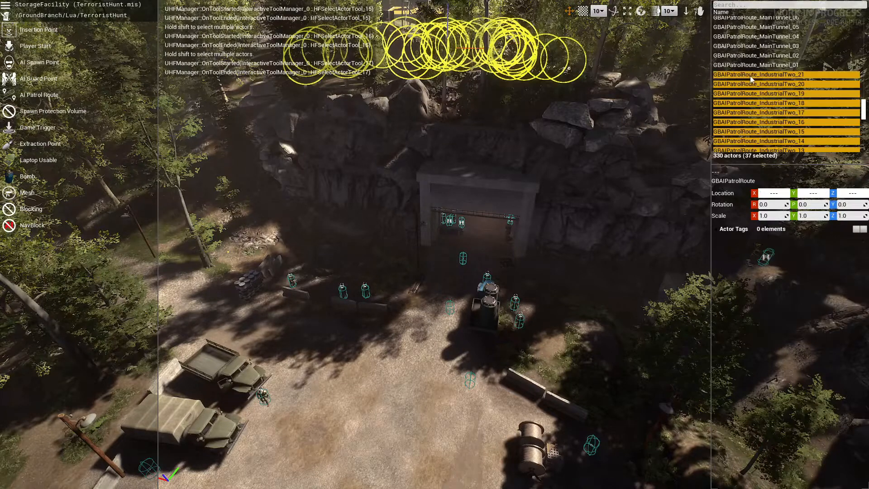
{"action": "key", "text": "Delete"}
Delete all the River patrol route points, from River_001 up to River_04, keeping the MainTunnel routes
{"action": "scroll", "coordinate": [769, 100], "scroll_direction": "up", "scroll_amount": 3}
{"action": "scroll", "coordinate": [775, 108], "scroll_direction": "up", "scroll_amount": 4}
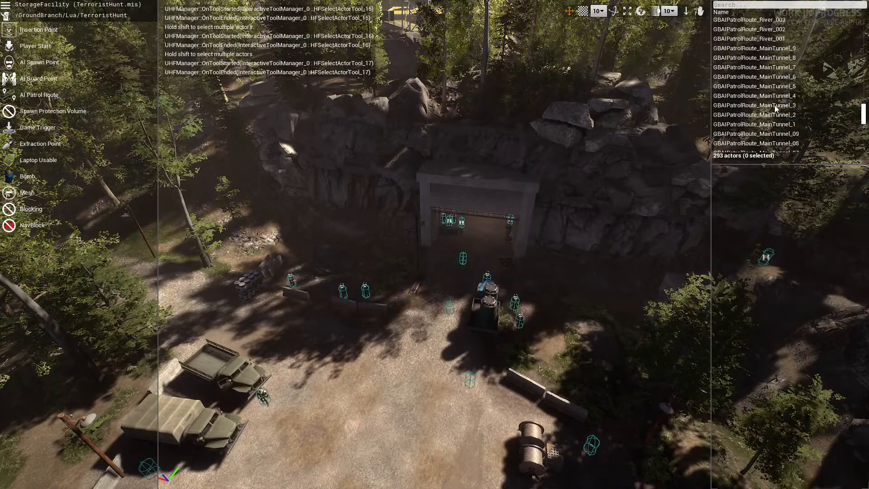
{"action": "left_click", "coordinate": [766, 97]}
{"action": "scroll", "coordinate": [766, 97], "scroll_direction": "up", "scroll_amount": 3}
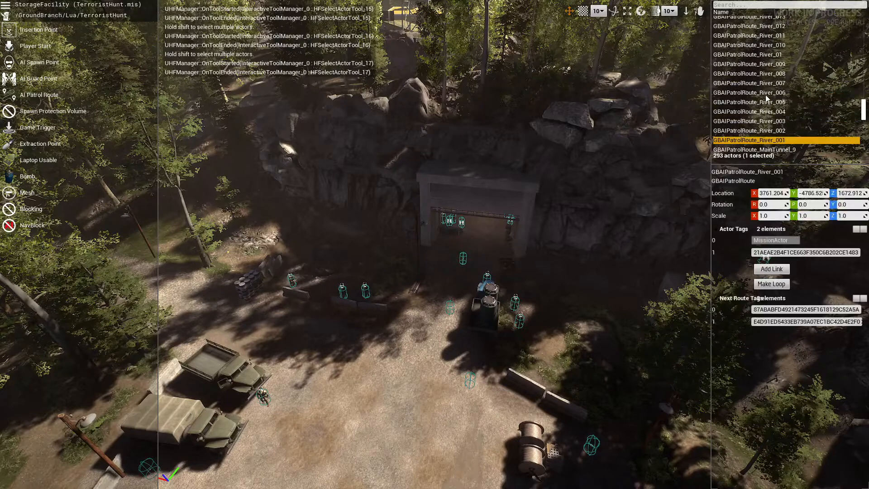
{"action": "scroll", "coordinate": [765, 94], "scroll_direction": "up", "scroll_amount": 3}
{"action": "left_click", "coordinate": [761, 73], "text": "shift"}
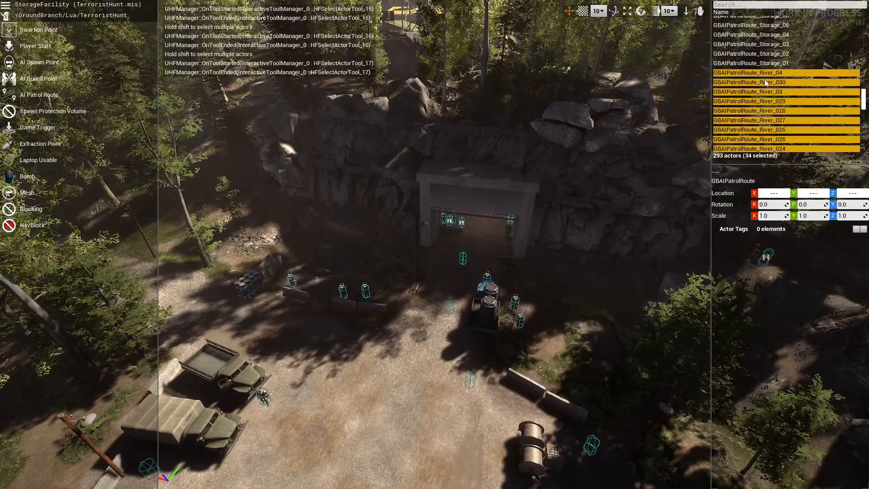
{"action": "key", "text": "Delete"}
Delete the patrol route points Yard_01 to Yard_28, keeping the Storage routes
{"action": "scroll", "coordinate": [764, 80], "scroll_direction": "up", "scroll_amount": 6}
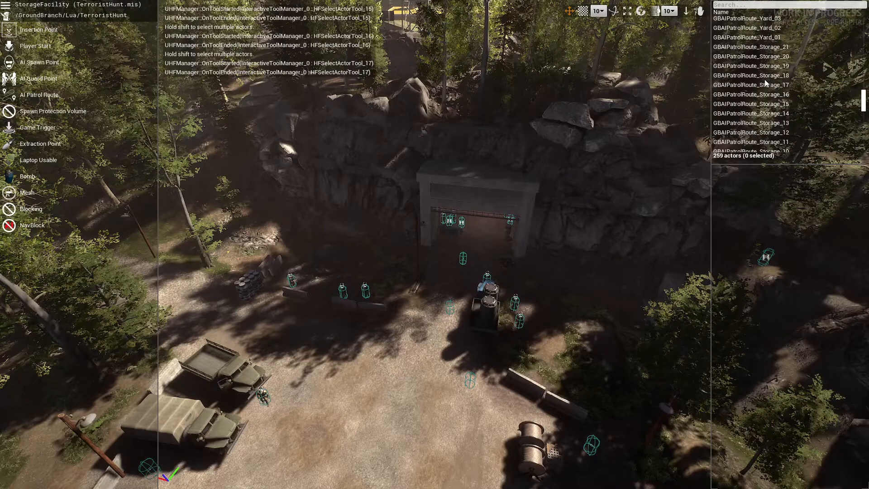
{"action": "left_click", "coordinate": [765, 77]}
{"action": "key", "text": "w"}
{"action": "right_click_drag", "start_coordinate": [435, 245], "coordinate": [435, 199]}
{"action": "key", "text": "s"}
{"action": "scroll", "coordinate": [768, 65], "scroll_direction": "up", "scroll_amount": 1}
{"action": "scroll", "coordinate": [768, 65], "scroll_direction": "up", "scroll_amount": 2}
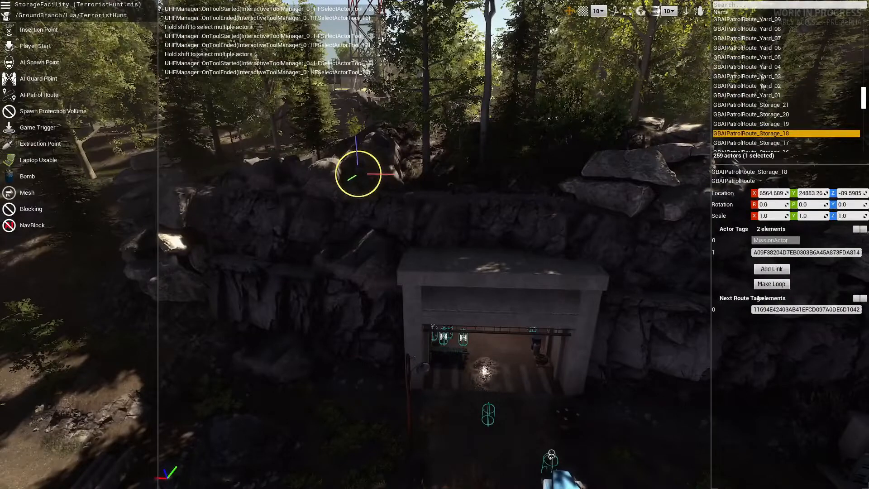
{"action": "left_click", "coordinate": [764, 96]}
{"action": "scroll", "coordinate": [763, 84], "scroll_direction": "up", "scroll_amount": 3}
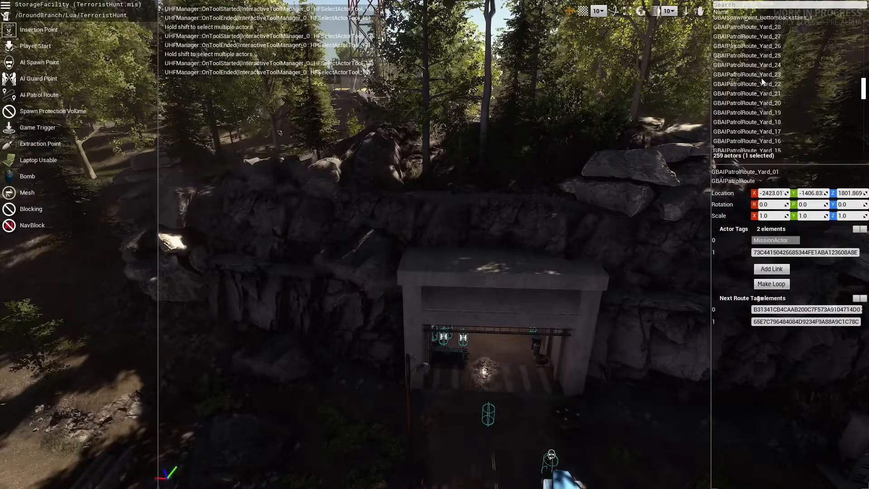
{"action": "left_click", "coordinate": [750, 57], "text": "shift"}
{"action": "key", "text": "Delete"}
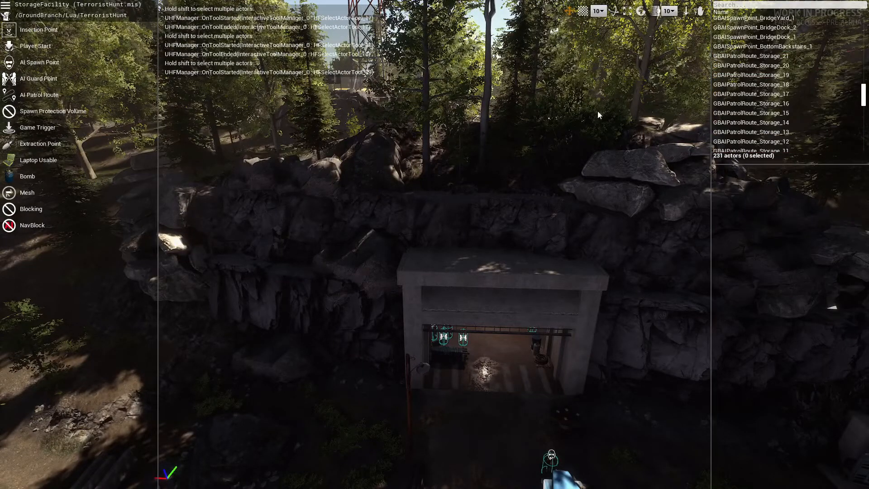
Delete the AI spawn points from BridgeDock_1 through the BridgeYard, Dock, GuardYard and Industrial groups, keeping BottomBackstairs_1 and the tunnel spawns
{"action": "scroll", "coordinate": [761, 77], "scroll_direction": "up", "scroll_amount": 1}
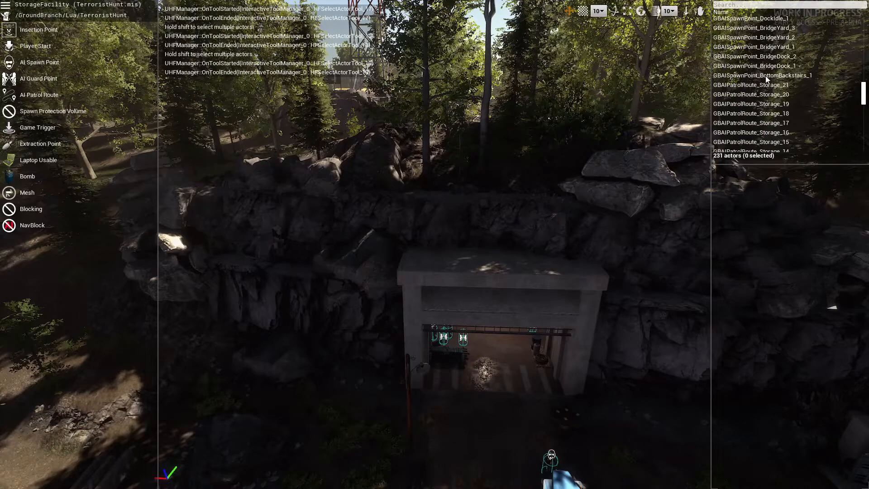
{"action": "scroll", "coordinate": [766, 79], "scroll_direction": "up", "scroll_amount": 1}
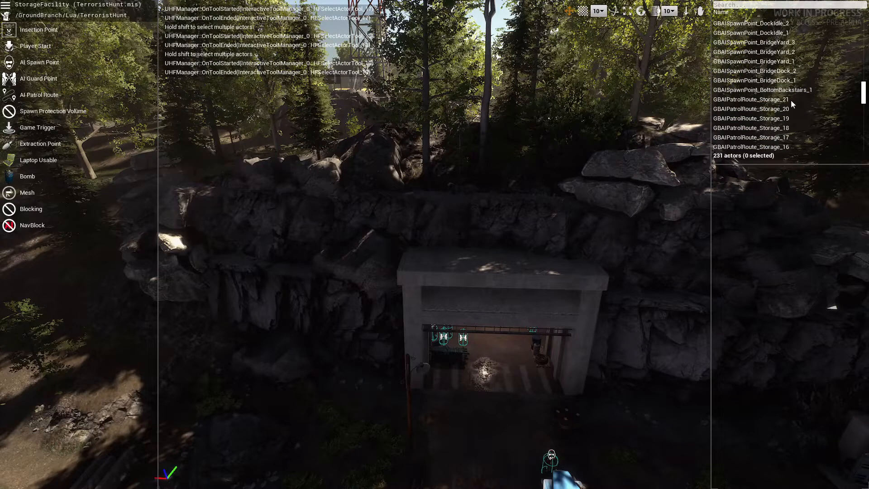
{"action": "scroll", "coordinate": [789, 102], "scroll_direction": "up", "scroll_amount": 1}
{"action": "scroll", "coordinate": [786, 111], "scroll_direction": "up", "scroll_amount": 1}
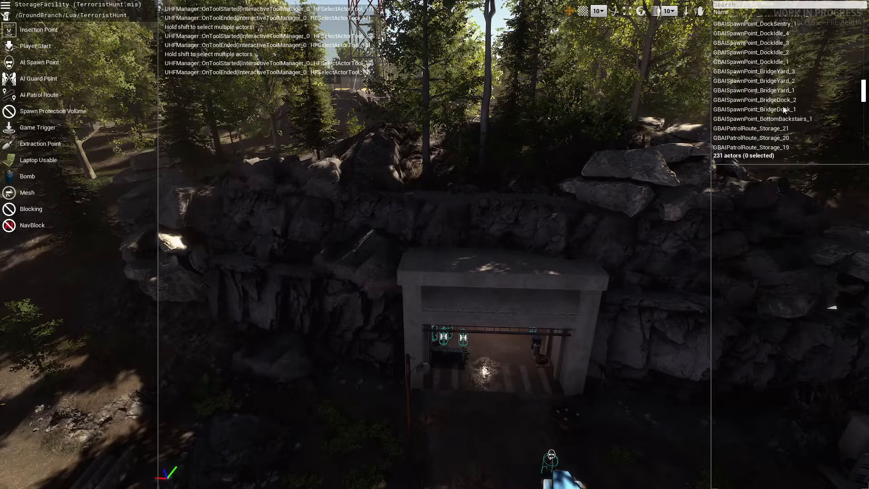
{"action": "scroll", "coordinate": [773, 101], "scroll_direction": "up", "scroll_amount": 1}
{"action": "scroll", "coordinate": [761, 90], "scroll_direction": "up", "scroll_amount": 7}
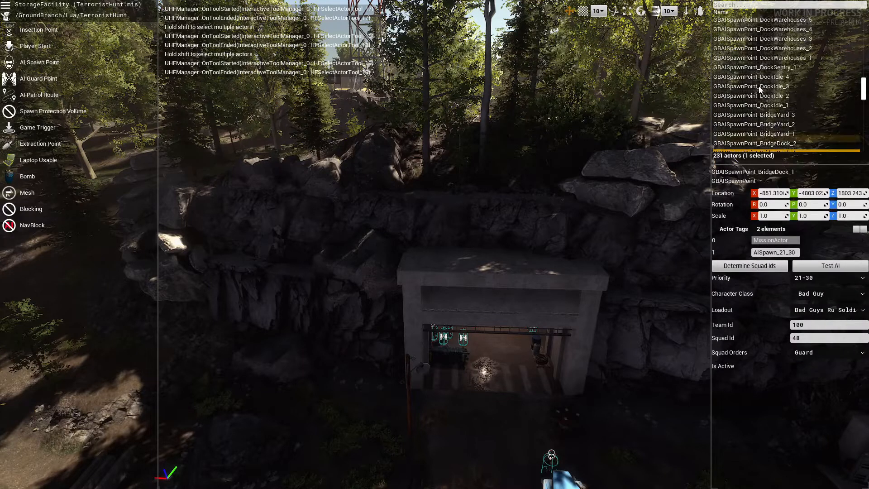
{"action": "scroll", "coordinate": [754, 74], "scroll_direction": "up", "scroll_amount": 3}
{"action": "scroll", "coordinate": [754, 77], "scroll_direction": "up", "scroll_amount": 8}
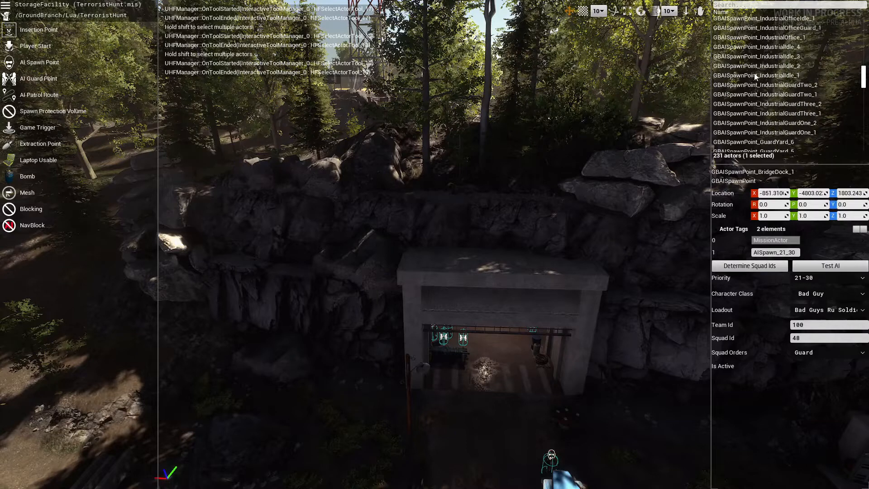
{"action": "left_click", "coordinate": [774, 97], "text": "shift"}
{"action": "key", "text": "Delete"}
{"action": "scroll", "coordinate": [783, 87], "scroll_direction": "up", "scroll_amount": 2}
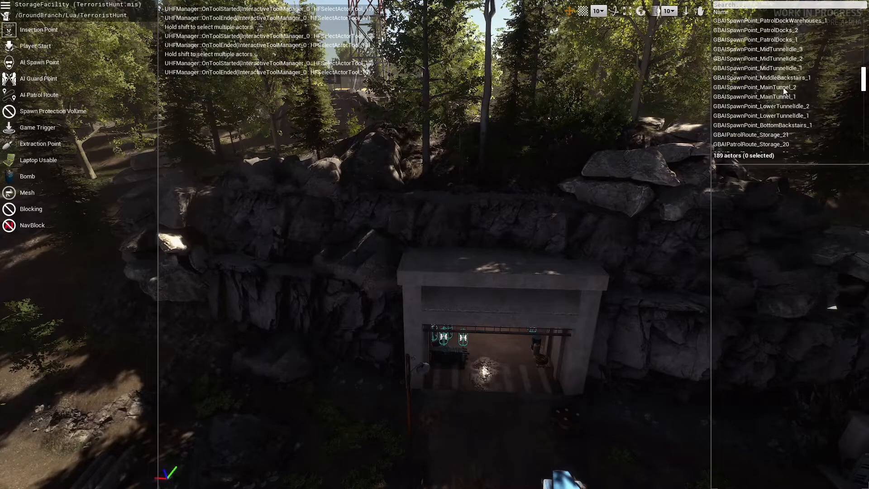
Delete the AI spawn points from PatrolDocks_1 up to PatrolIndustrialTwo_2, plus PatrolYard_1 and PatrolYard_2, keeping PatrolStorage_1
{"action": "scroll", "coordinate": [786, 121], "scroll_direction": "up", "scroll_amount": 3}
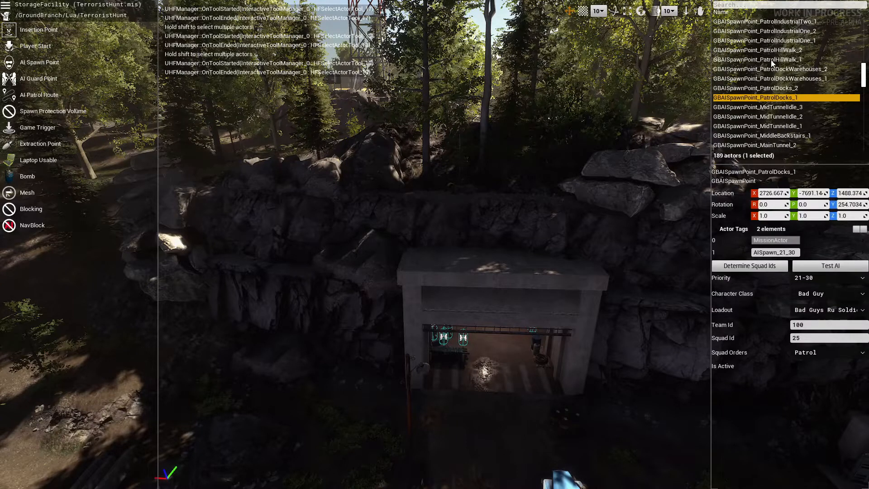
{"action": "scroll", "coordinate": [772, 63], "scroll_direction": "up", "scroll_amount": 3}
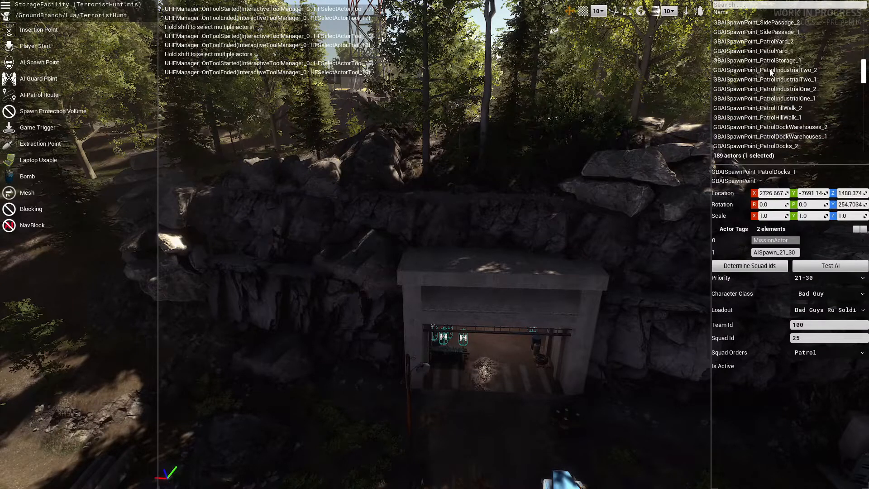
{"action": "left_click", "coordinate": [771, 71], "text": "shift"}
{"action": "key", "text": "Delete"}
{"action": "left_click", "coordinate": [778, 51]}
{"action": "left_click", "coordinate": [778, 41], "text": "shift"}
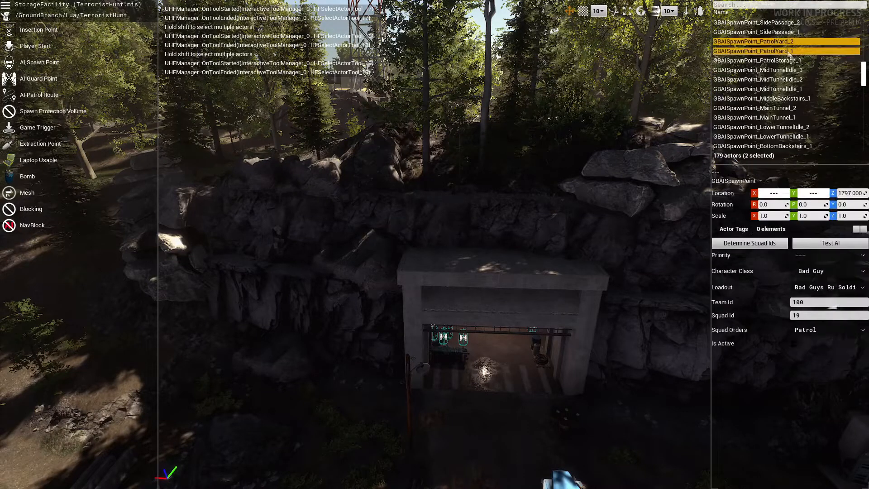
{"action": "key", "text": "Delete"}
Locate the TunnelHillWest_1 and TunnelHillWest_2 AI spawn points on the hillside and delete both
{"action": "scroll", "coordinate": [798, 89], "scroll_direction": "up", "scroll_amount": 5}
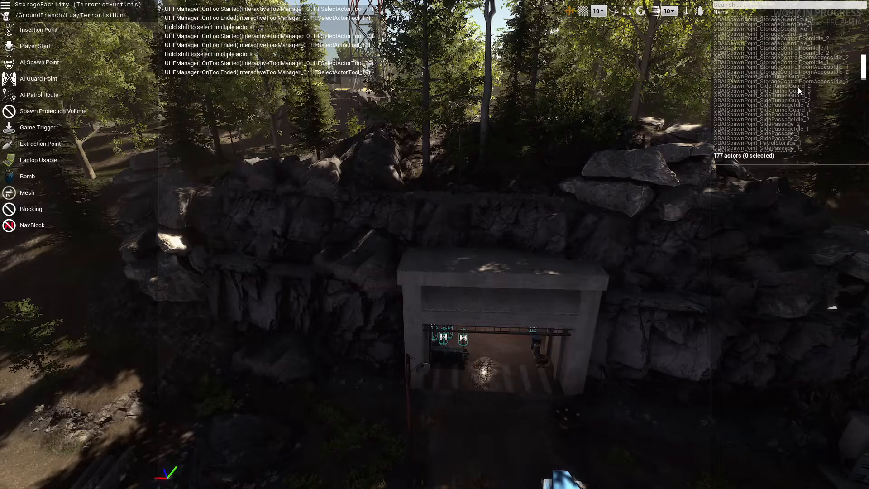
{"action": "scroll", "coordinate": [795, 91], "scroll_direction": "up", "scroll_amount": 6}
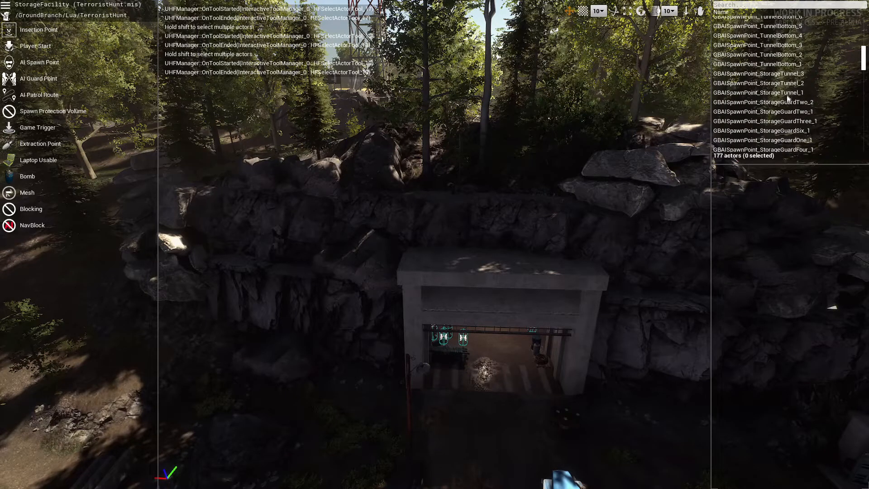
{"action": "scroll", "coordinate": [787, 85], "scroll_direction": "up", "scroll_amount": 7}
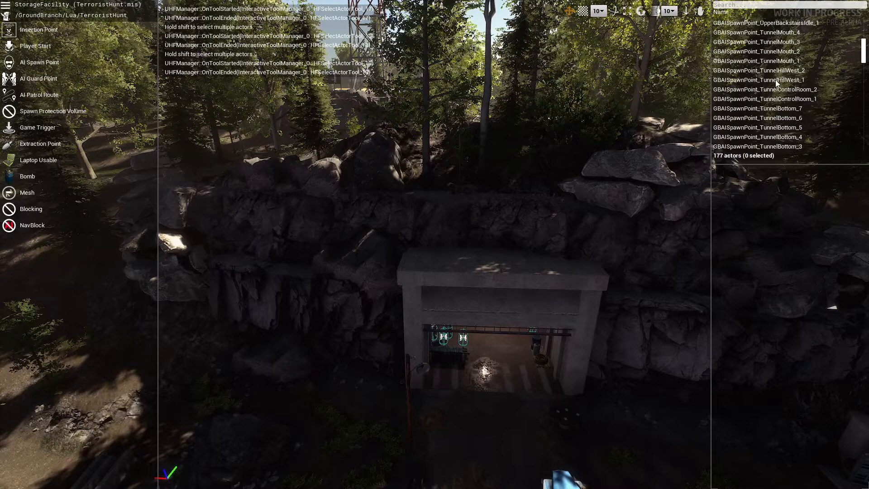
{"action": "left_click", "coordinate": [777, 81]}
{"action": "key", "text": "s"}
{"action": "right_click_drag", "start_coordinate": [649, 131], "coordinate": [660, 118]}
{"action": "key", "text": "w"}
{"action": "key", "text": "s"}
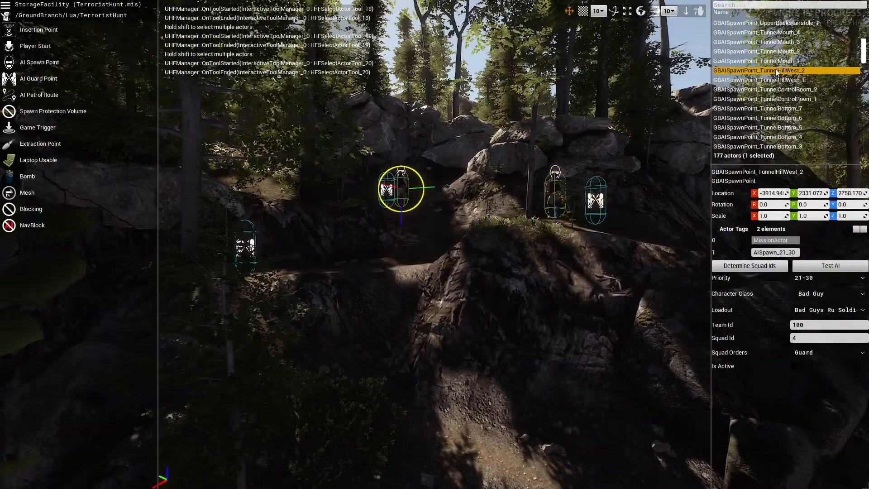
{"action": "left_click", "coordinate": [776, 80], "text": "shift"}
{"action": "key", "text": "Delete"}
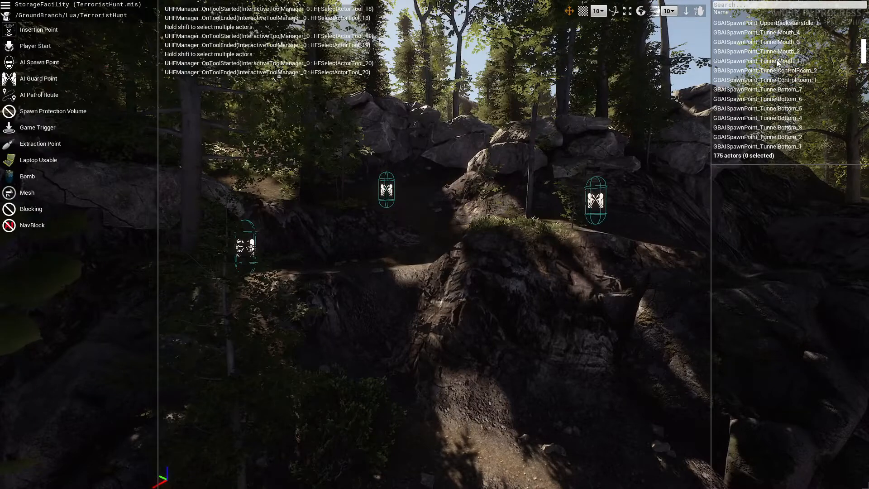
Check where the TunnelMouth and TunnelMouthWest guard points stand, and delete only TunnelMouthWest_1 to TunnelMouthWest_3
{"action": "scroll", "coordinate": [777, 62], "scroll_direction": "up", "scroll_amount": 1}
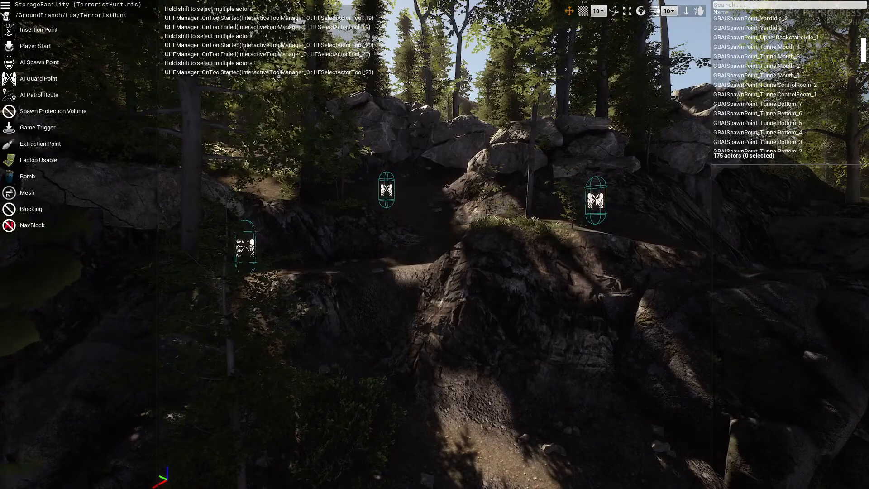
{"action": "left_click", "coordinate": [596, 202]}
{"action": "left_click", "coordinate": [781, 71]}
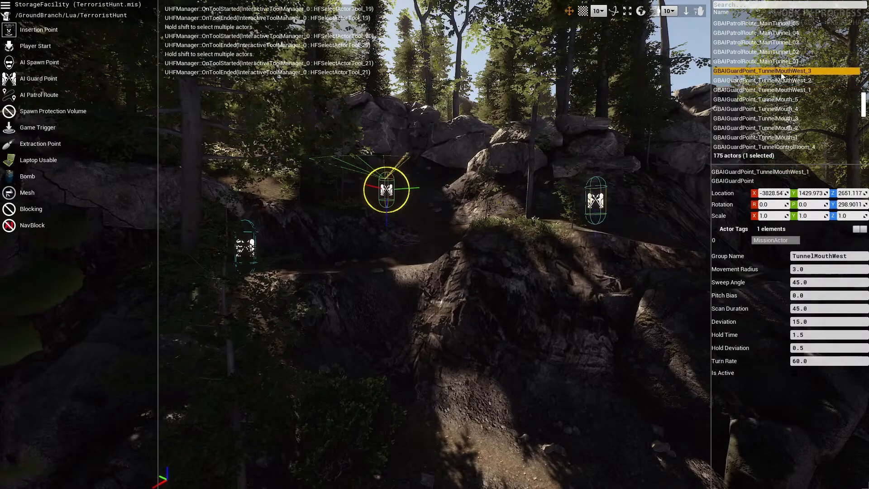
{"action": "scroll", "coordinate": [783, 95], "scroll_direction": "down", "scroll_amount": 3}
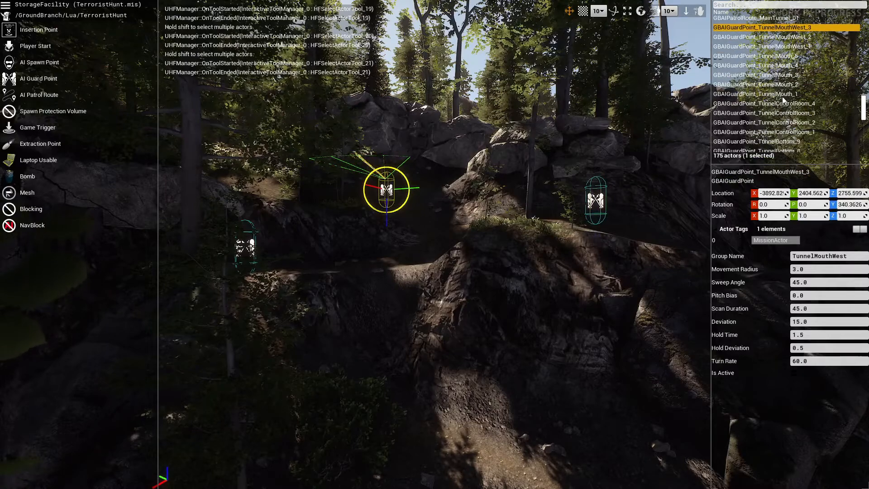
{"action": "left_click", "coordinate": [783, 94], "text": "shift"}
{"action": "key", "text": "f"}
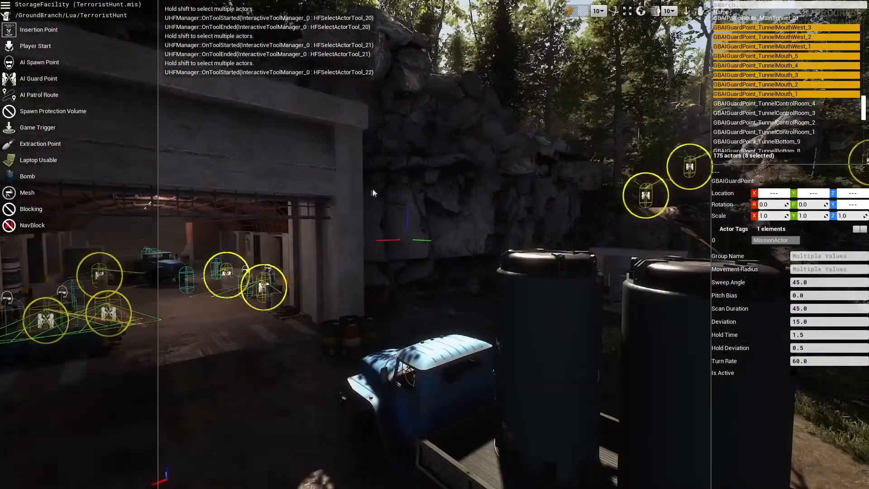
{"action": "key", "text": "Down"}
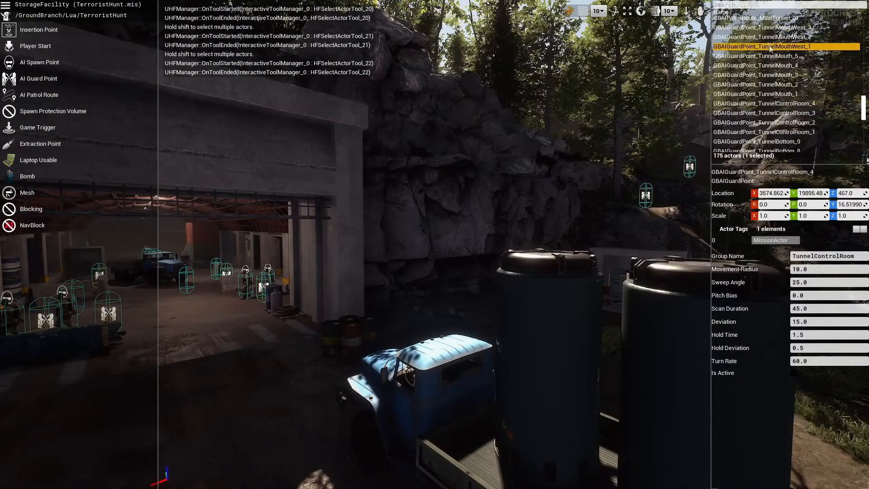
{"action": "key", "text": "f"}
{"action": "right_click_drag", "start_coordinate": [605, 196], "coordinate": [671, 136]}
{"action": "key", "text": "w"}
{"action": "scroll", "coordinate": [863, 106], "scroll_direction": "up", "scroll_amount": 2}
{"action": "key", "text": "Delete"}
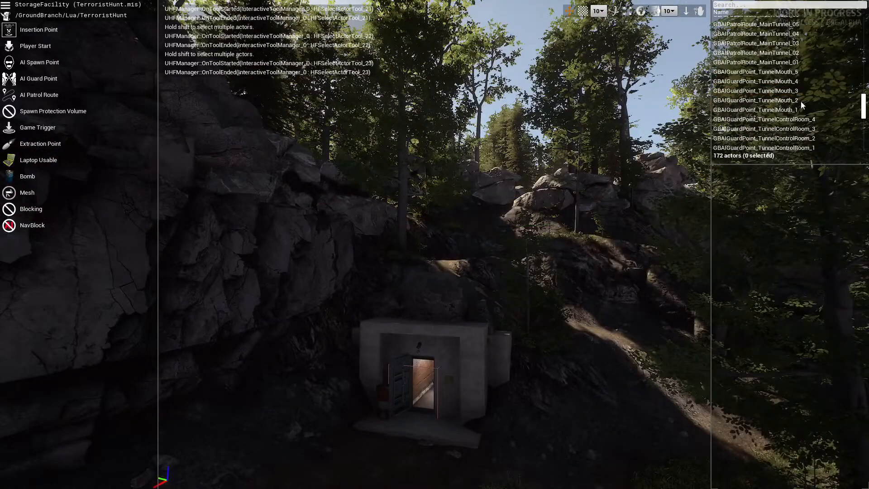
Review the remaining spawn points and patrol routes in the actor list and inspect the player starts on the docked barge
{"action": "scroll", "coordinate": [802, 101], "scroll_direction": "up", "scroll_amount": 3}
{"action": "scroll", "coordinate": [803, 99], "scroll_direction": "up", "scroll_amount": 2}
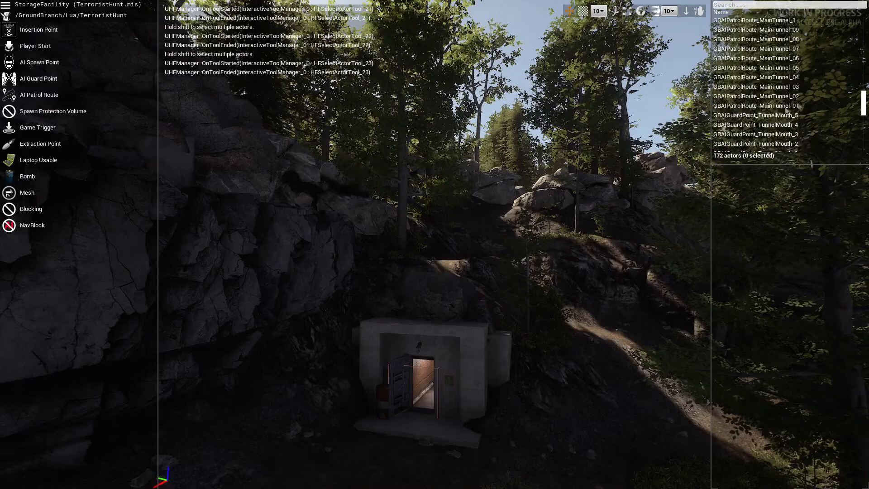
{"action": "scroll", "coordinate": [794, 113], "scroll_direction": "up", "scroll_amount": 4}
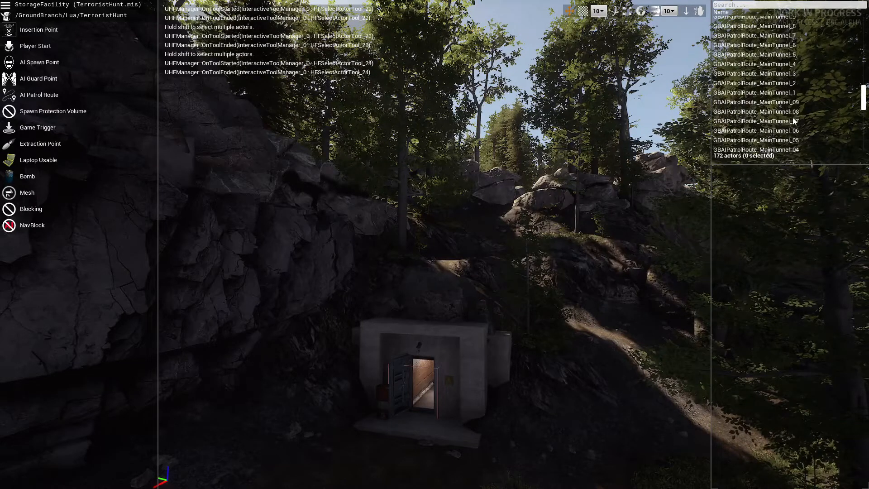
{"action": "scroll", "coordinate": [793, 119], "scroll_direction": "up", "scroll_amount": 8}
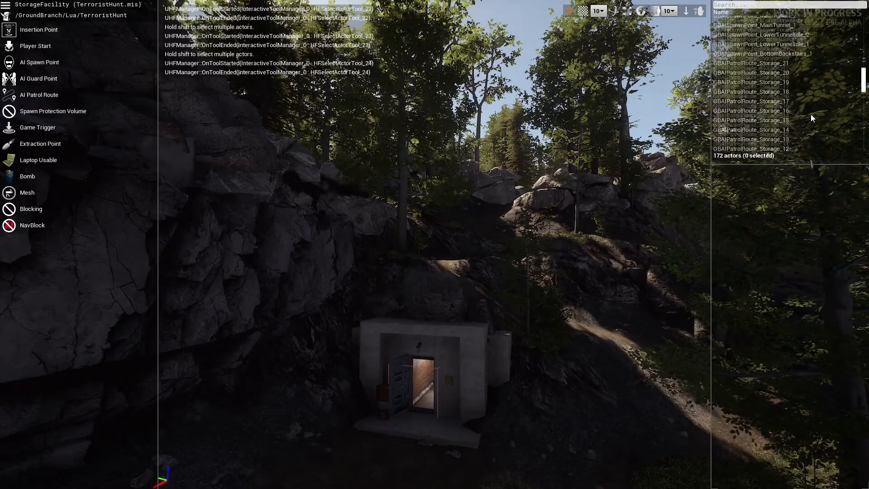
{"action": "scroll", "coordinate": [811, 116], "scroll_direction": "down", "scroll_amount": 5}
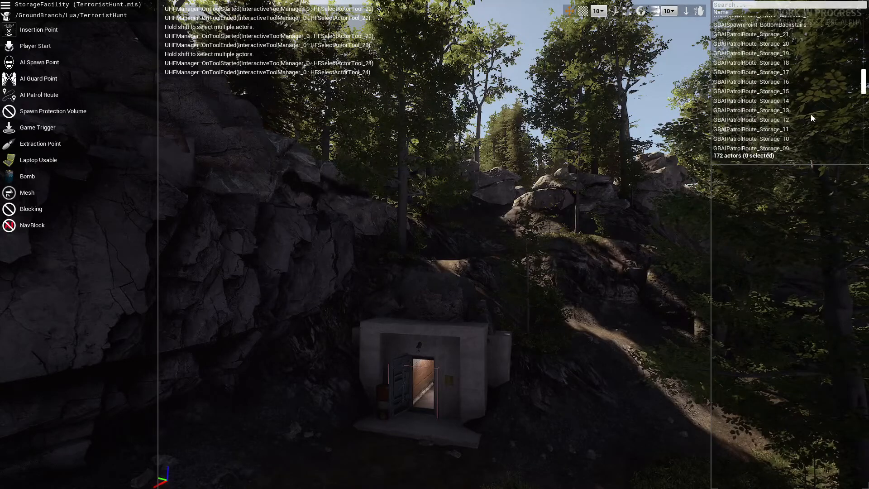
{"action": "scroll", "coordinate": [811, 116], "scroll_direction": "down", "scroll_amount": 7}
{"action": "scroll", "coordinate": [810, 116], "scroll_direction": "up", "scroll_amount": 2}
{"action": "right_click_drag", "start_coordinate": [656, 181], "coordinate": [818, 361]}
{"action": "key", "text": "w"}
{"action": "key", "text": "w"}
{"action": "key", "text": "w"}
{"action": "key", "text": "a"}
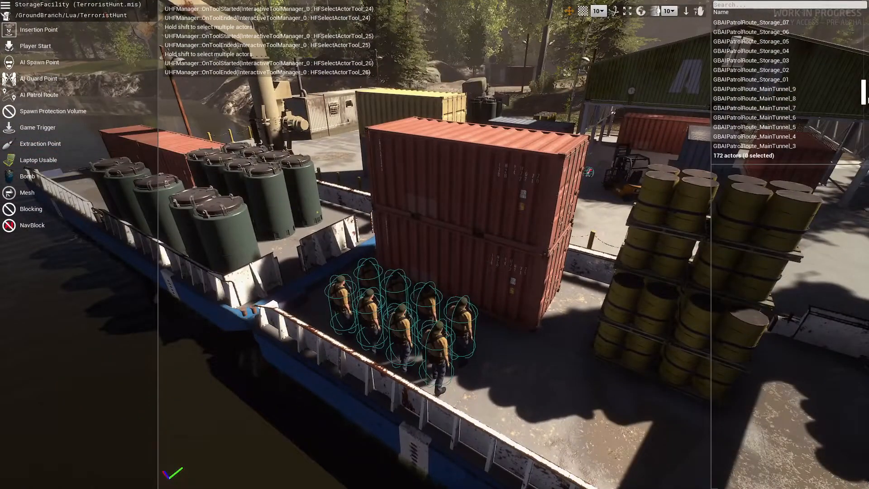
{"action": "left_click_drag", "start_coordinate": [863, 107], "coordinate": [863, 112]}
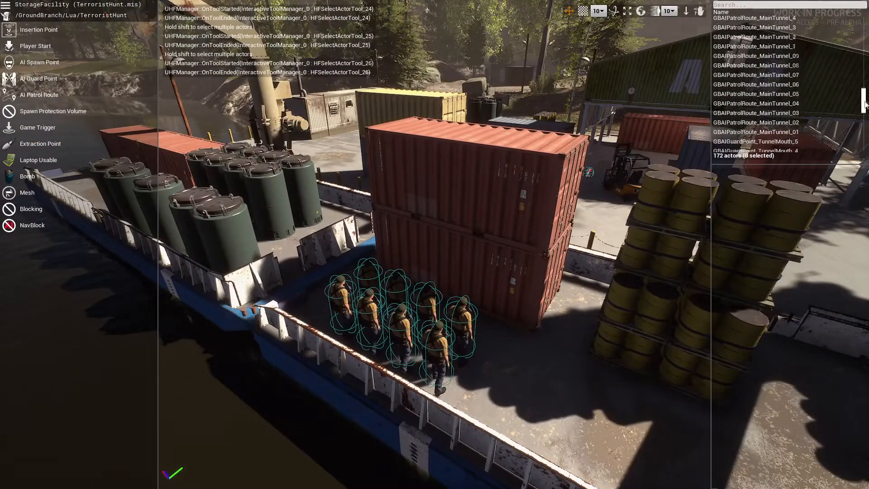
Place a new insertion point in the shallow riverbed beside the bridge and set its Z rotation to 90
{"action": "key", "text": "w"}
{"action": "right_click_drag", "start_coordinate": [809, 118], "coordinate": [824, 154]}
{"action": "key", "text": "w"}
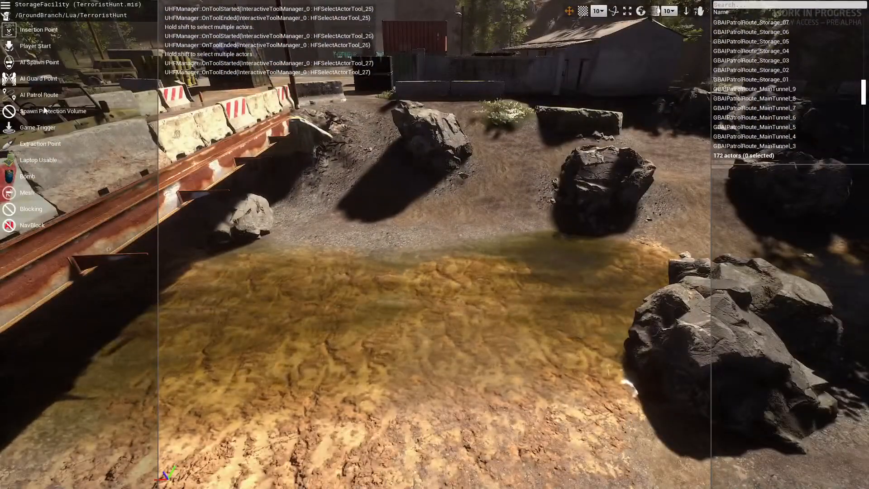
{"action": "left_click_drag", "start_coordinate": [39, 35], "coordinate": [384, 311]}
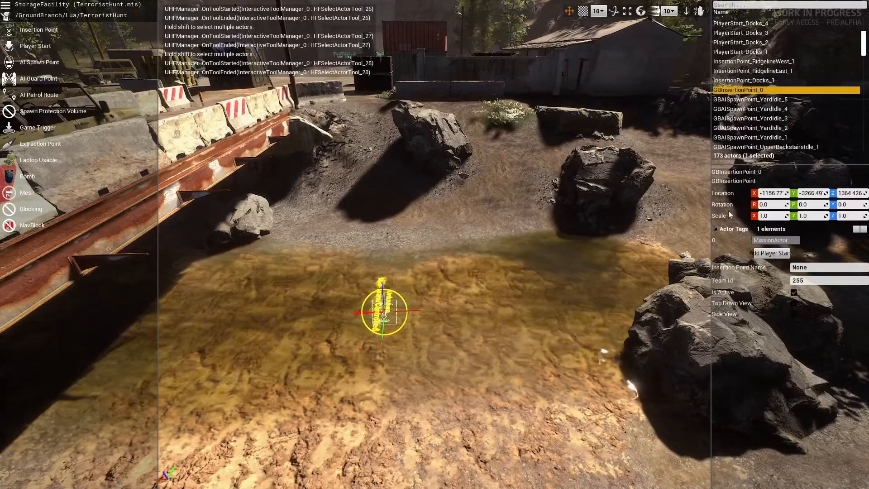
{"action": "left_click", "coordinate": [422, 329]}
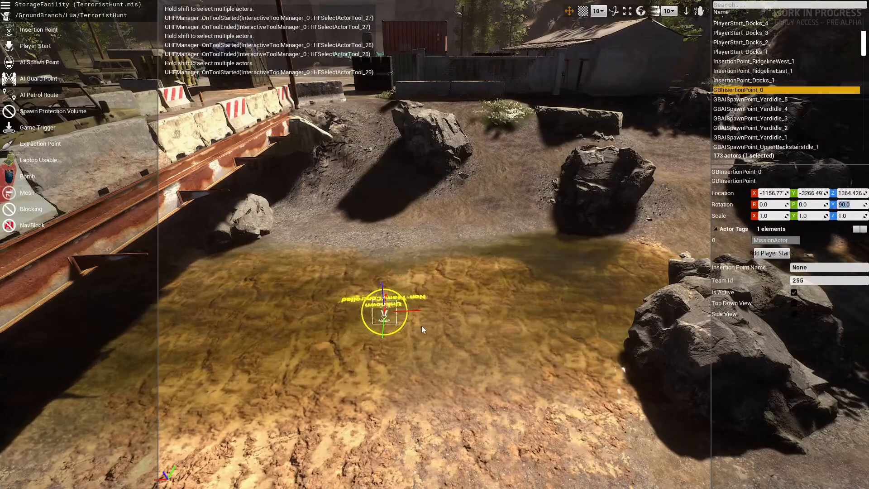
{"action": "mouse_move", "coordinate": [521, 343]}
{"action": "right_mouse_down"}
{"action": "mouse_move", "coordinate": [344, 335]}
{"action": "mouse_move", "coordinate": [534, 358]}
{"action": "mouse_move", "coordinate": [521, 343]}
{"action": "right_mouse_up"}
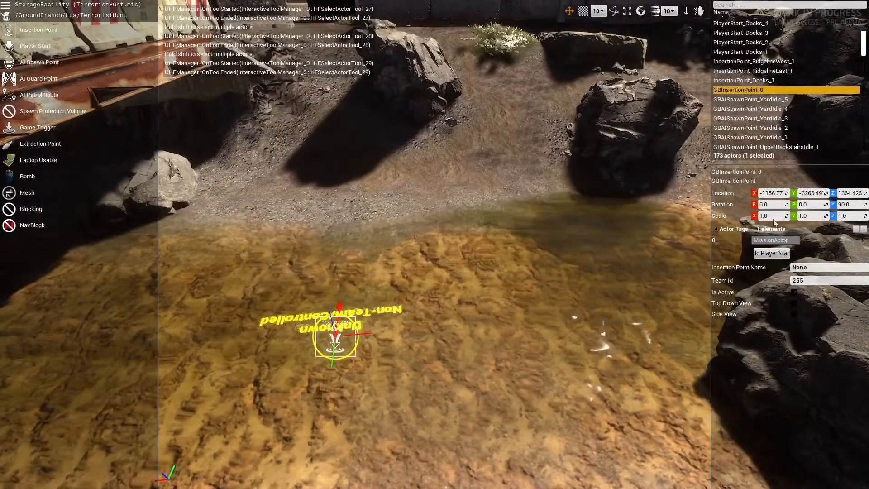
Name the new riverbed insertion point "River bed" and set its Team Id to 1
{"action": "left_click", "coordinate": [817, 267]}
{"action": "type", "text": "Rive"}
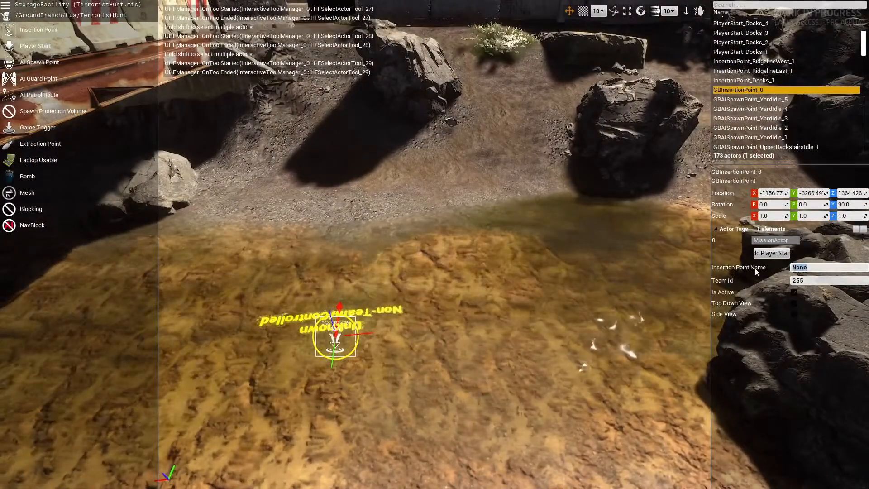
{"action": "type", "text": "r bed"}
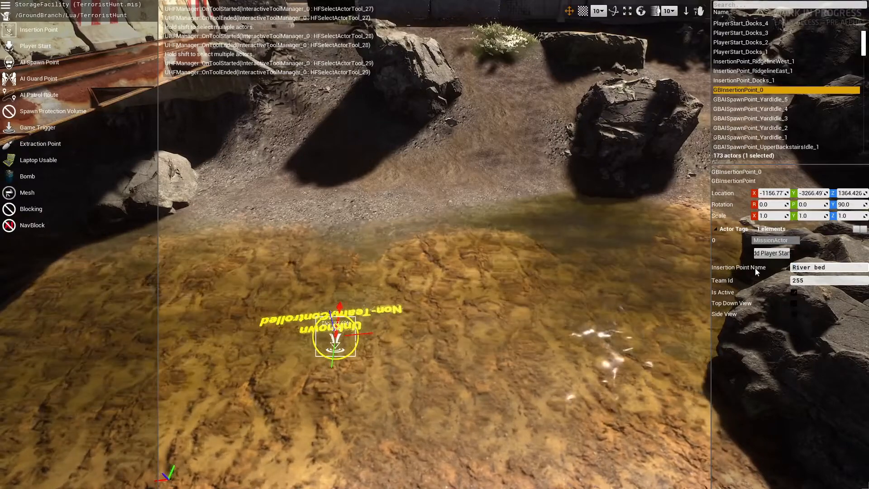
{"action": "key", "text": "Tab"}
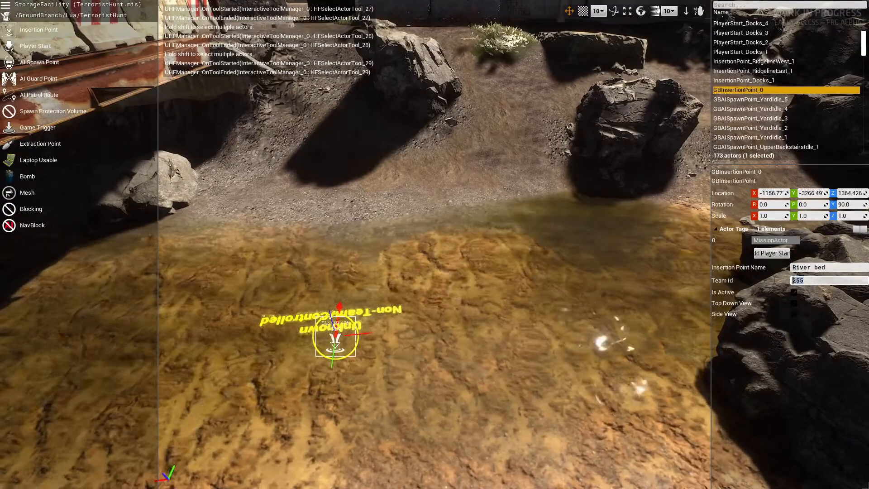
{"action": "type", "text": "1"}
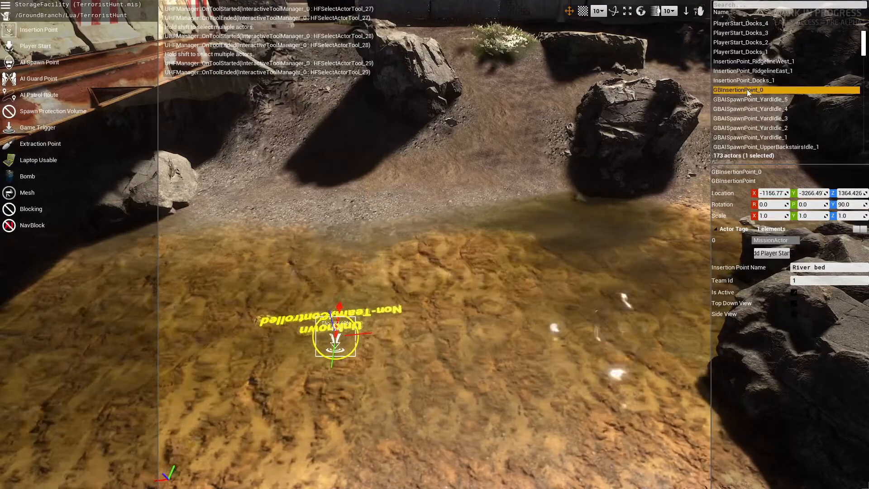
Rename the InsertionPoint_Docks_1 actor with a GB prefix, as GBInsertionPoint_Docks_1
{"action": "left_click", "coordinate": [740, 81]}
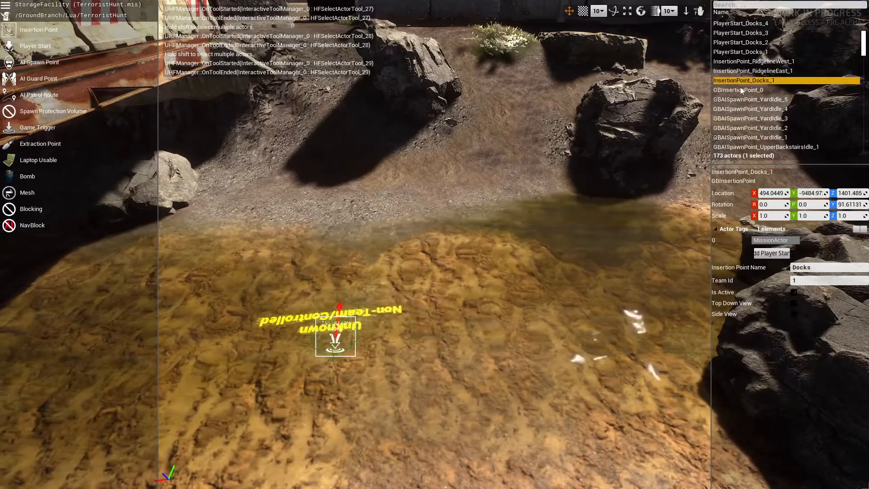
{"action": "left_click", "coordinate": [740, 88]}
{"action": "left_click", "coordinate": [734, 81]}
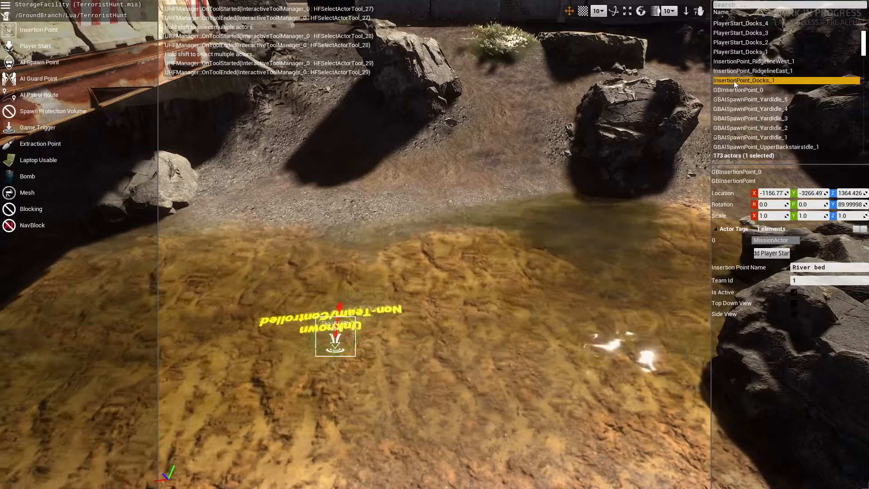
{"action": "double_click", "coordinate": [735, 80]}
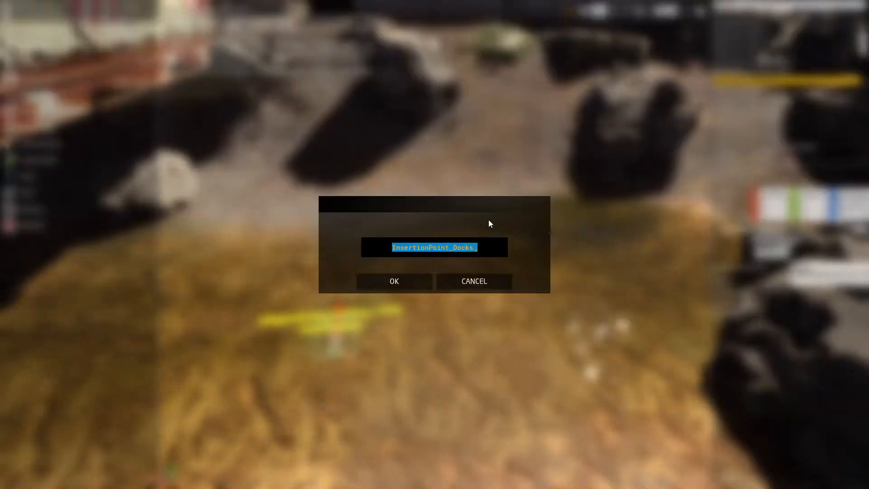
{"action": "key", "text": "Home"}
{"action": "type", "text": "GB"}
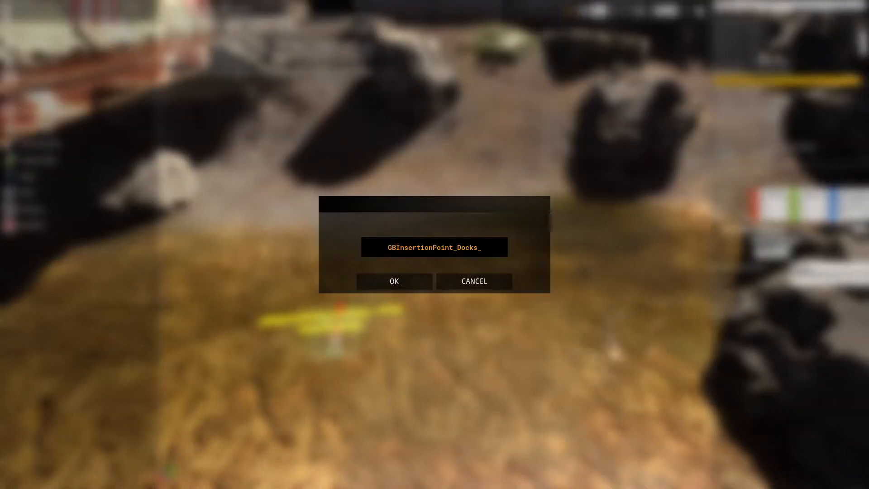
{"action": "left_click", "coordinate": [411, 278]}
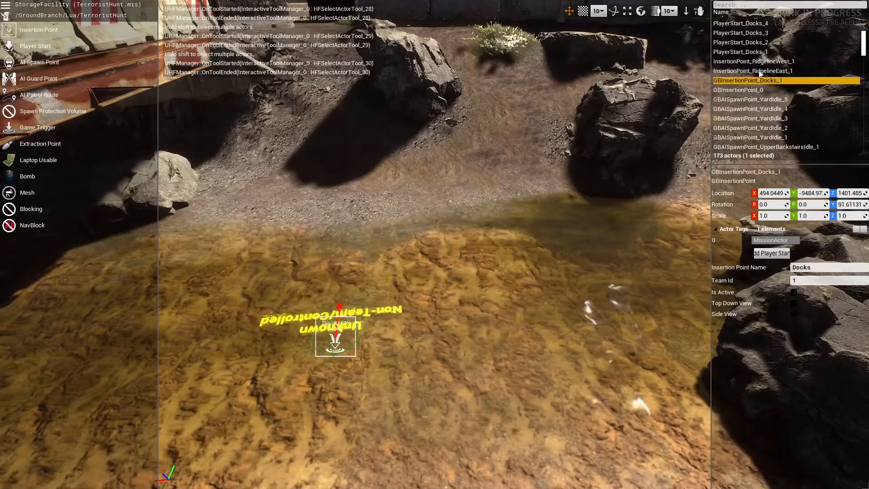
Rename the InsertionPoint_RidgelineEast_1 actor with a GB prefix, as GBInsertionPoint_RidgelineEast_1
{"action": "key", "text": "F2"}
{"action": "key", "text": "Home"}
{"action": "type", "text": "GB"}
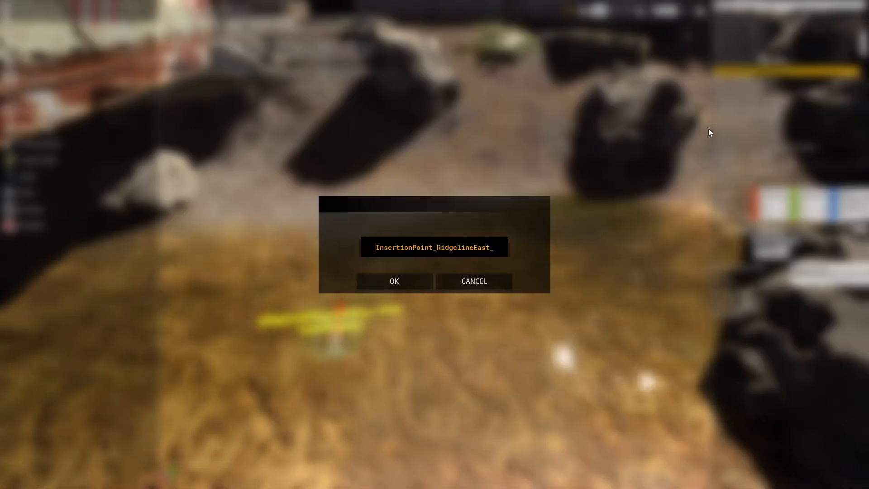
{"action": "key", "text": "Return"}
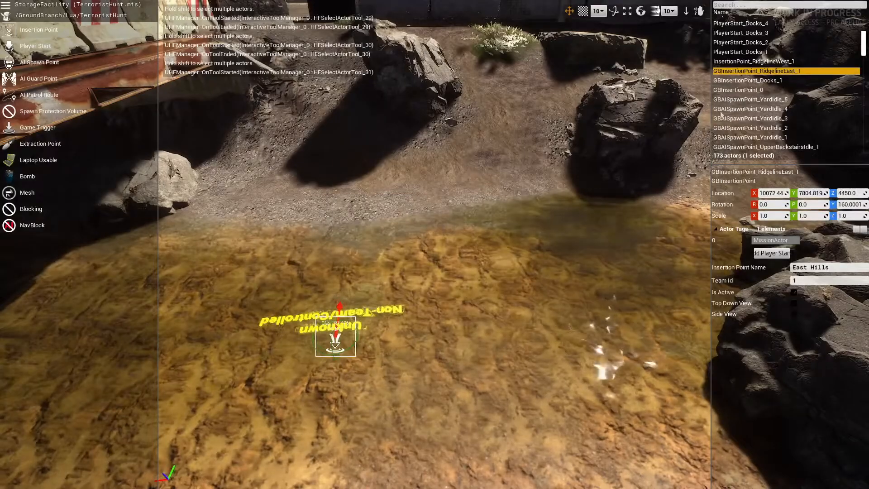
Rename the InsertionPoint_RidgelineWest_1 actor with a GB prefix, as GBInsertionPoint_RidgelineWest_1
{"action": "left_click", "coordinate": [746, 62]}
{"action": "key", "text": "F2"}
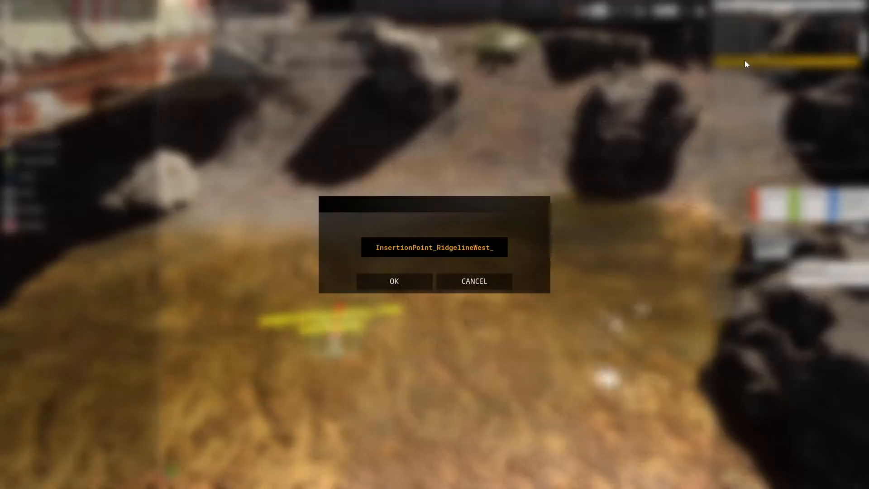
{"action": "type", "text": "GB"}
{"action": "key", "text": "Return"}
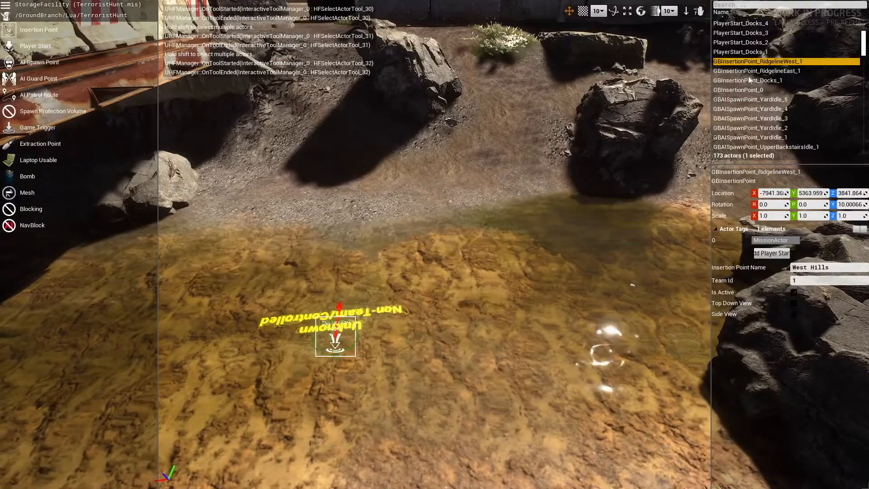
Rename the riverbed insertion point actor as GBInsertionPoint_RiverBed_1
{"action": "left_click", "coordinate": [746, 90]}
{"action": "key", "text": "F2"}
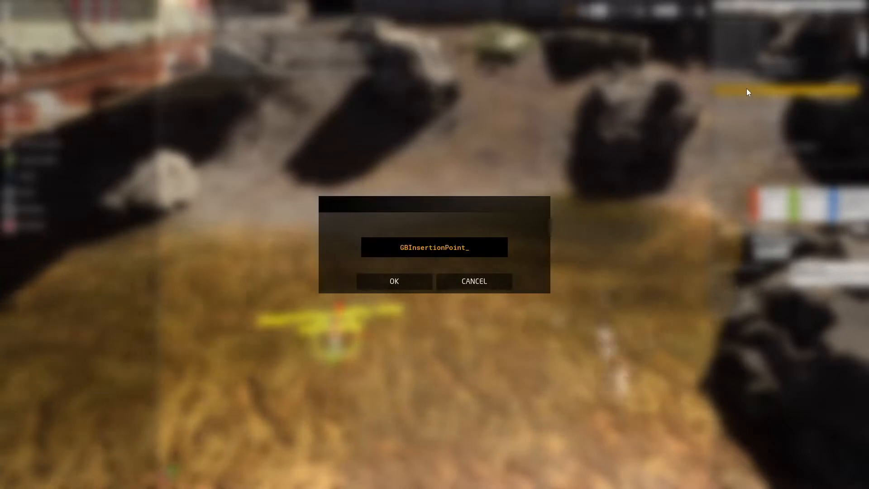
{"action": "type", "text": "RiverBed_"}
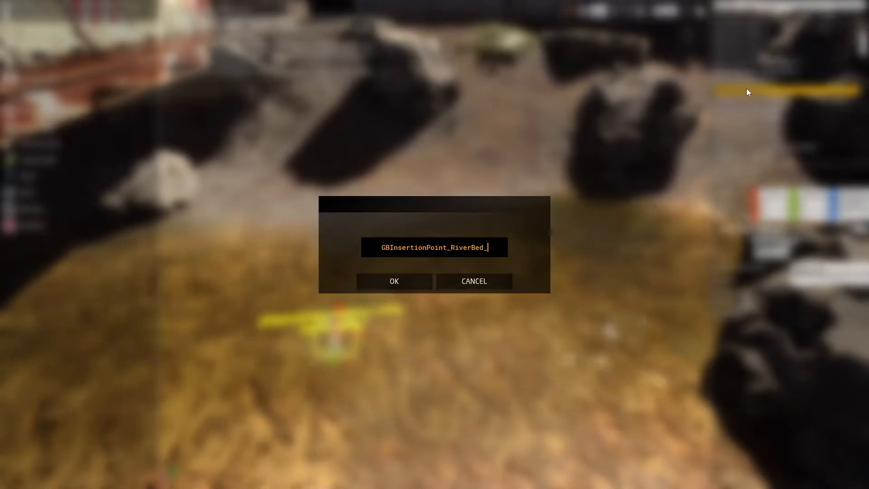
{"action": "type", "text": "1"}
{"action": "key", "text": "Return"}
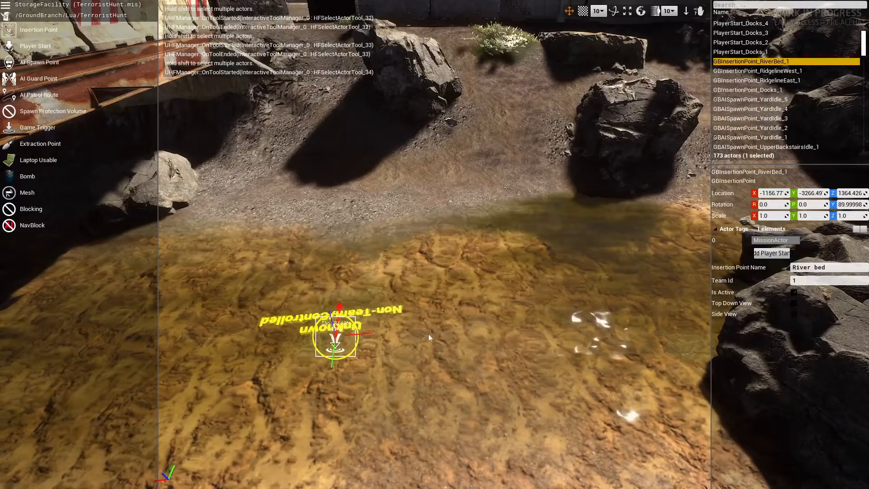
Delete the Docks insertion point and the PlayerStart_Docks_1 to PlayerStart_Docks_8 actors
{"action": "left_click", "coordinate": [748, 88]}
{"action": "key", "text": "Delete"}
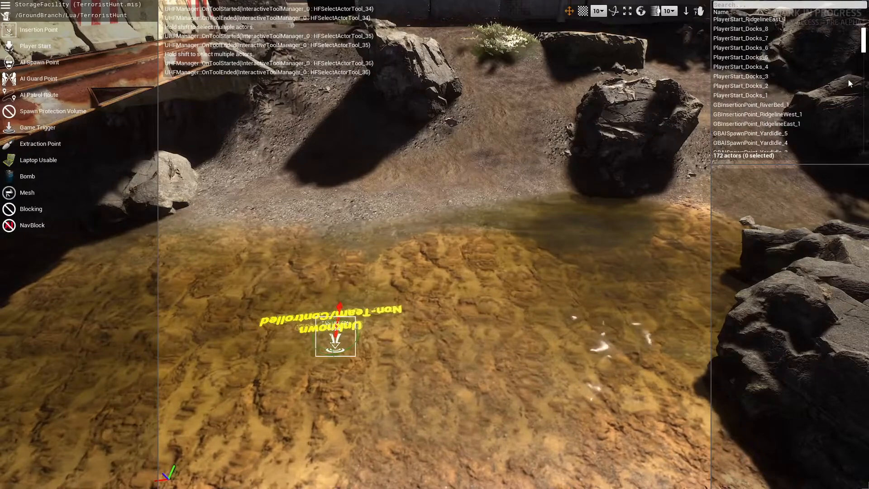
{"action": "scroll", "coordinate": [815, 95], "scroll_direction": "up", "scroll_amount": 1}
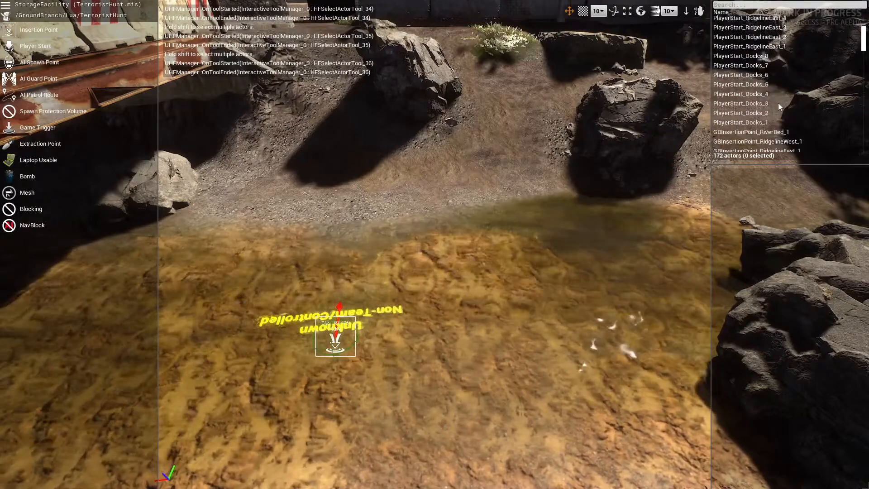
{"action": "scroll", "coordinate": [778, 103], "scroll_direction": "down", "scroll_amount": 1}
{"action": "left_click", "coordinate": [747, 108]}
{"action": "left_click", "coordinate": [744, 42], "text": "shift"}
{"action": "key", "text": "Delete"}
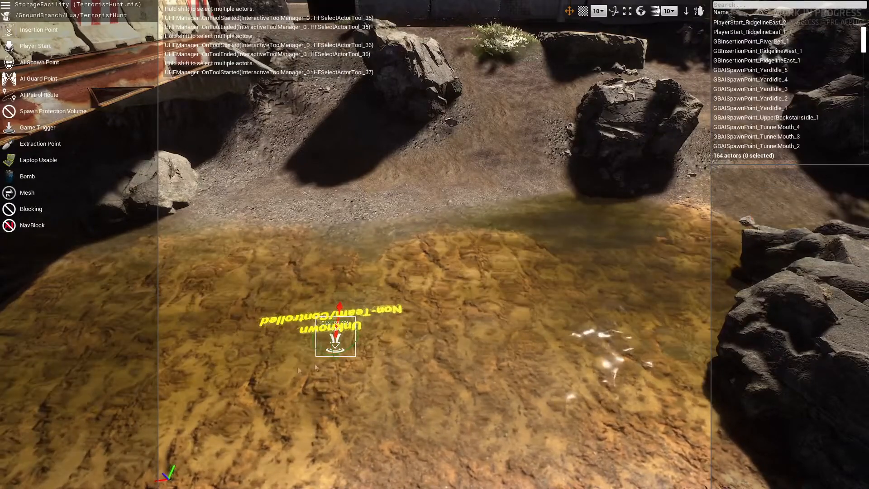
Add player starts to the River bed insertion point and rename all eight in one batch, starting from PlayerStart_RiverBed_1
{"action": "left_click", "coordinate": [335, 341]}
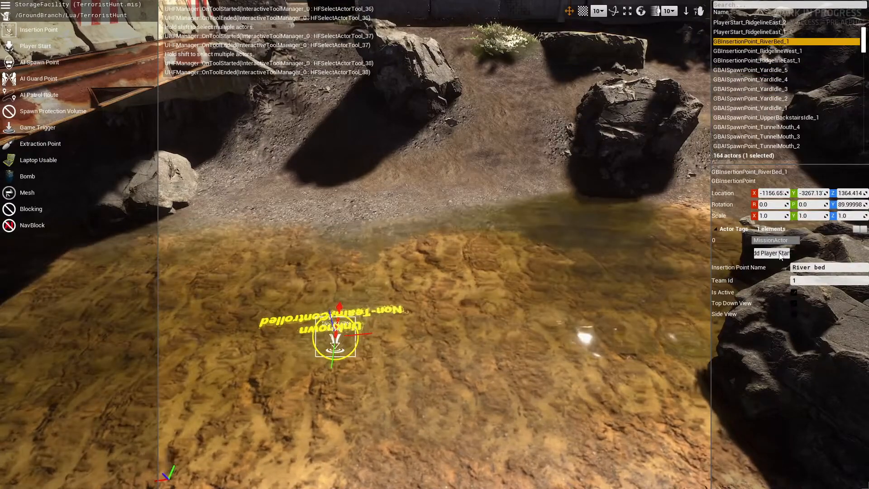
{"action": "left_click", "coordinate": [775, 254]}
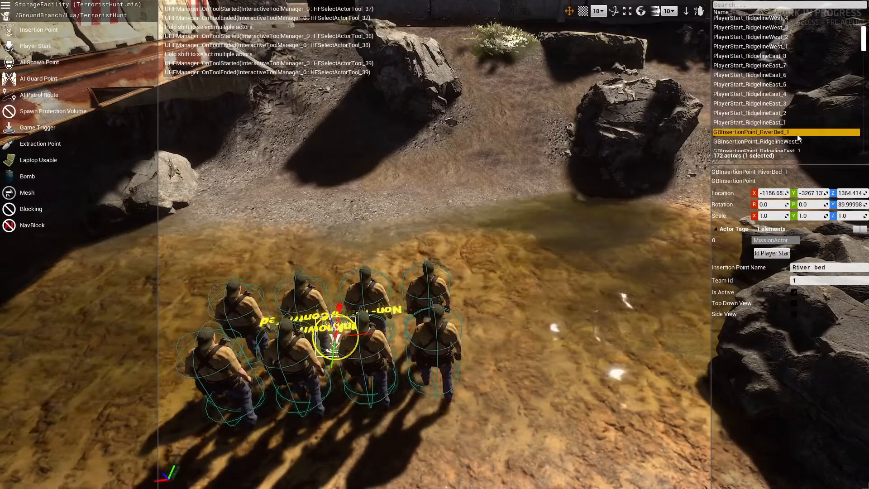
{"action": "scroll", "coordinate": [797, 138], "scroll_direction": "up", "scroll_amount": 8}
{"action": "left_click", "coordinate": [754, 86]}
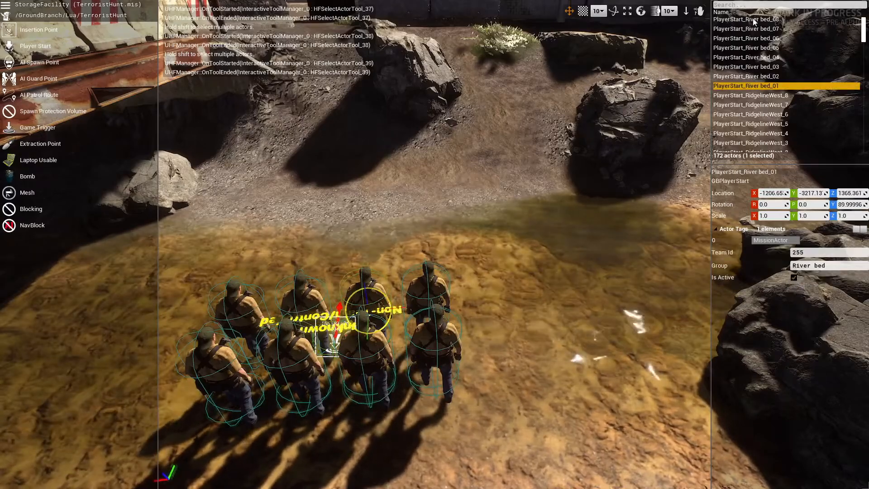
{"action": "left_click", "coordinate": [754, 20], "text": "shift"}
{"action": "key", "text": "F2"}
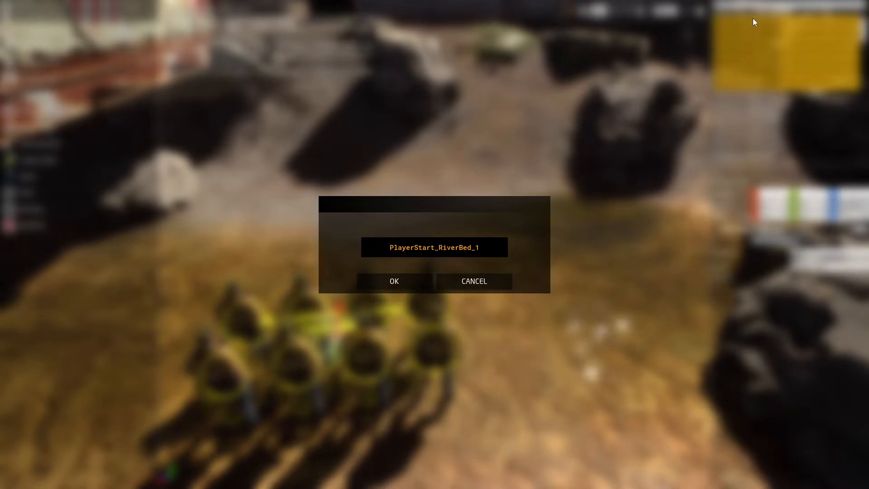
{"action": "left_click", "coordinate": [381, 282]}
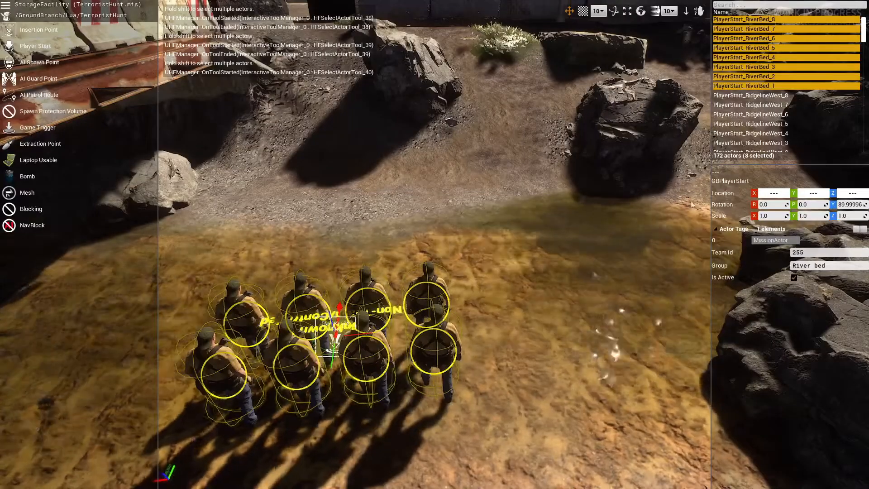
Place a new insertion point on the storage room floor beside the metal shelving and set its Z rotation to 180
{"action": "right_click_drag", "start_coordinate": [543, 271], "coordinate": [235, 280]}
{"action": "right_click_drag", "start_coordinate": [435, 245], "coordinate": [770, 190]}
{"action": "key", "text": "w"}
{"action": "key", "text": "w"}
{"action": "right_click_drag", "start_coordinate": [553, 190], "coordinate": [545, 277]}
{"action": "key", "text": "w"}
{"action": "key", "text": "d"}
{"action": "right_click_drag", "start_coordinate": [415, 258], "coordinate": [579, 177]}
{"action": "key", "text": "w"}
{"action": "key", "text": "w"}
{"action": "key", "text": "w"}
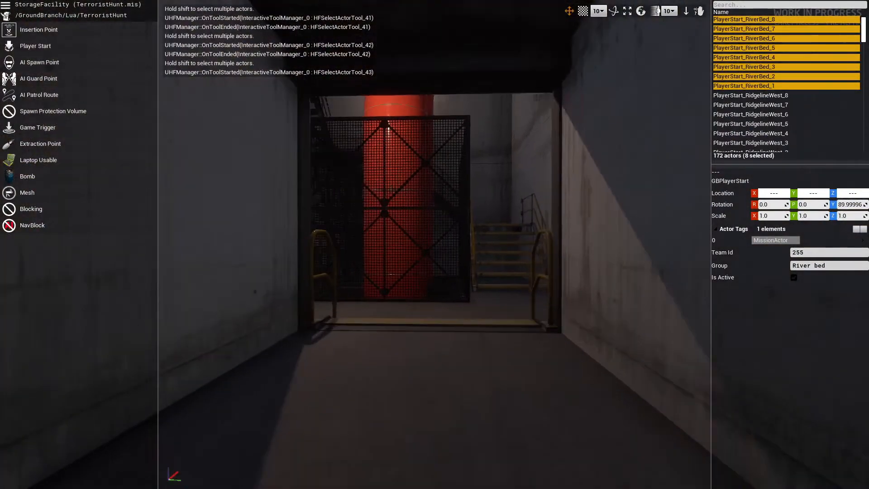
{"action": "key", "text": "w"}
{"action": "right_click_drag", "start_coordinate": [392, 308], "coordinate": [393, 209]}
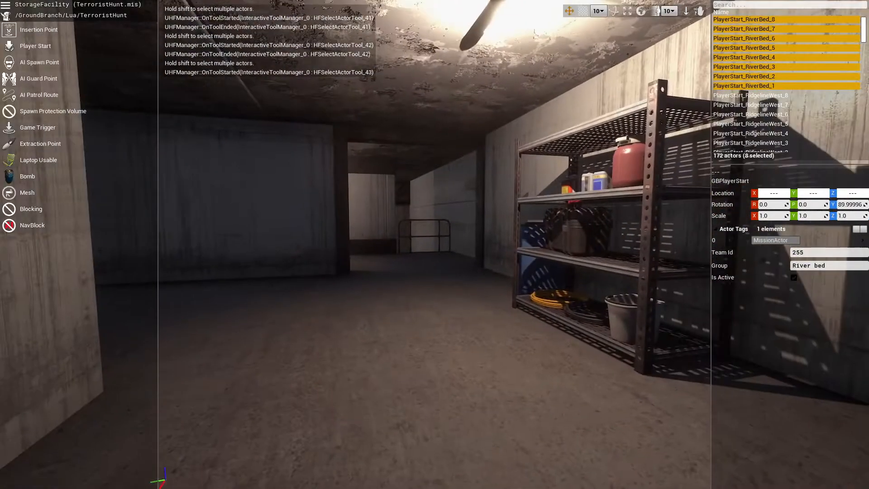
{"action": "key", "text": "w"}
{"action": "right_click_drag", "start_coordinate": [435, 245], "coordinate": [398, 348]}
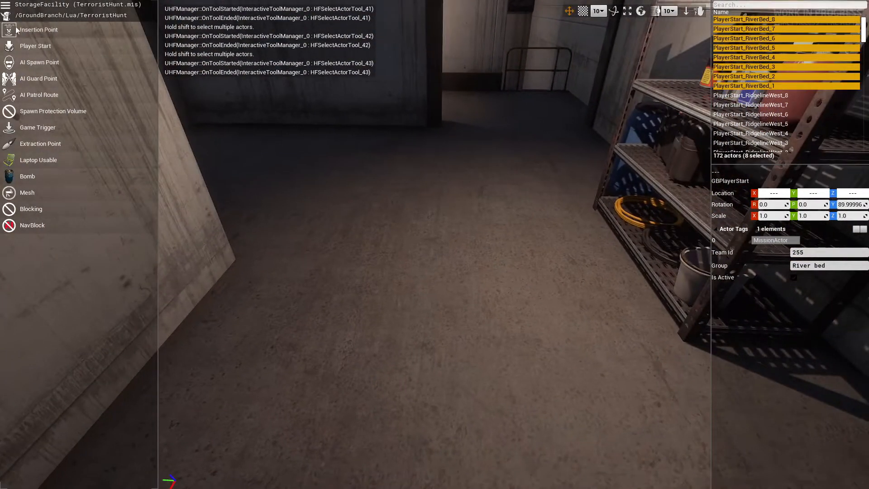
{"action": "left_click_drag", "start_coordinate": [28, 35], "coordinate": [435, 258]}
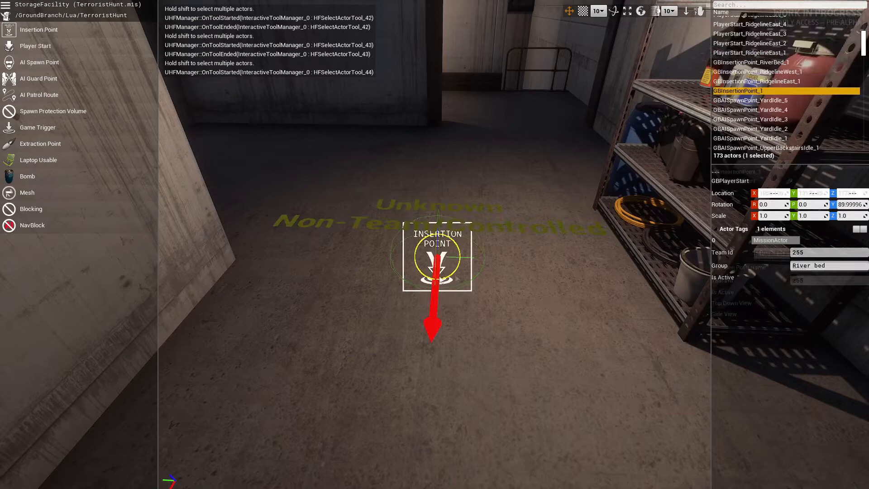
{"action": "left_click", "coordinate": [605, 287]}
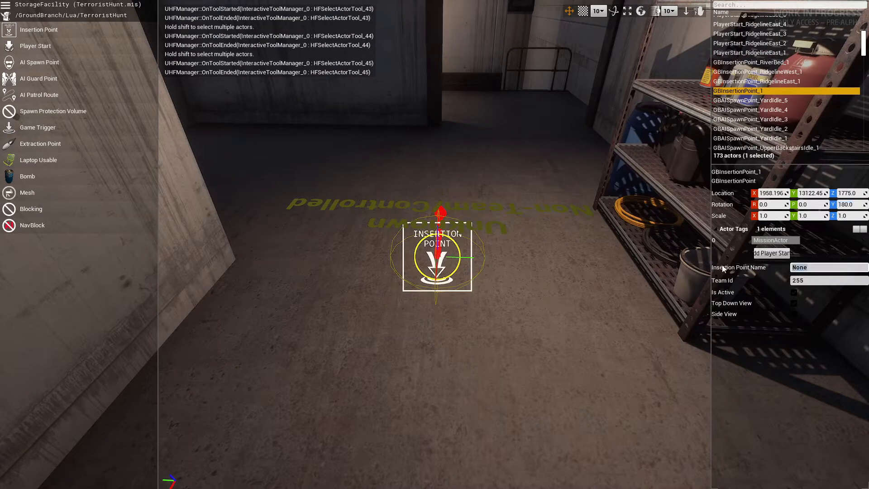
Name the storage room insertion point "Rear Stairs" and set its Team Id to 1
{"action": "left_click", "coordinate": [706, 263]}
{"action": "left_click", "coordinate": [792, 268]}
{"action": "type", "text": "1"}
{"action": "key", "text": "Return"}
{"action": "key", "text": "BackSpace"}
{"action": "type", "text": "Stairs"}
{"action": "key", "text": "Return"}
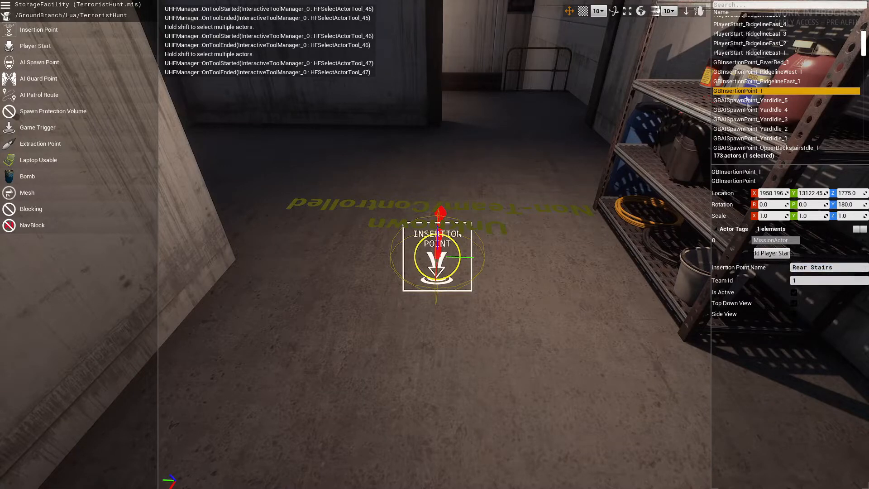
Rename the Rear Stairs insertion point actor as GBInsertionPoint_RearStairs_1
{"action": "double_click", "coordinate": [746, 92]}
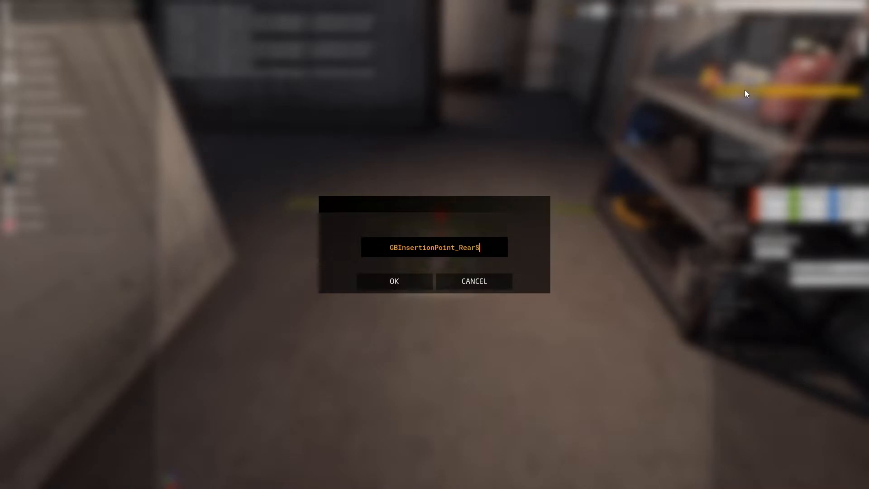
{"action": "type", "text": "RearStairs"}
{"action": "key", "text": "Return"}
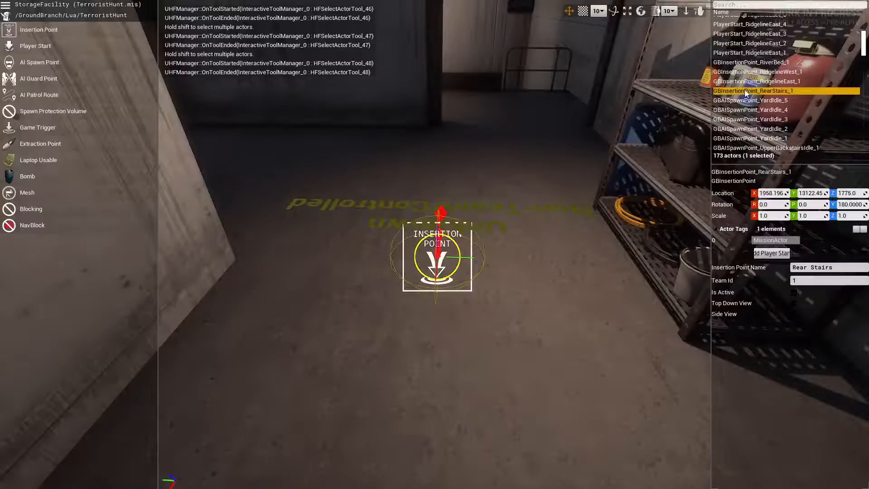
Add player starts to the Rear Stairs insertion point and check the surrounding rooms and landing for space
{"action": "left_click", "coordinate": [770, 253]}
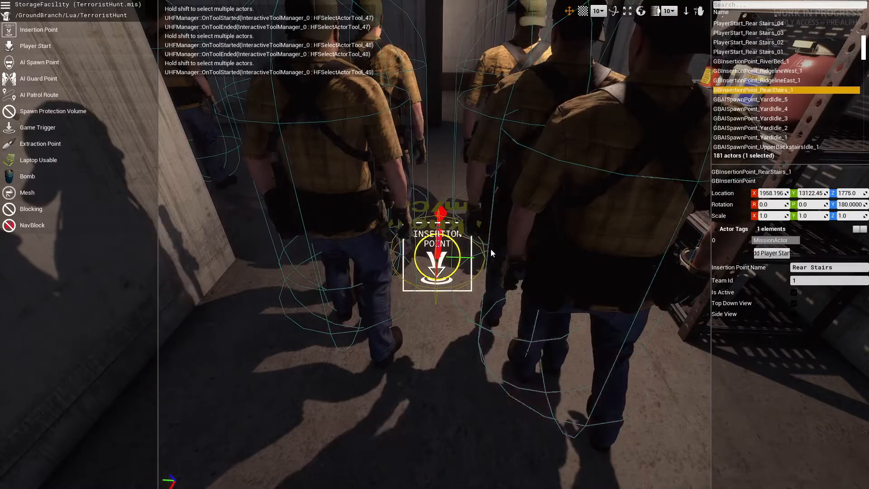
{"action": "mouse_move", "coordinate": [470, 278]}
{"action": "right_mouse_down"}
{"action": "mouse_move", "coordinate": [679, 279]}
{"action": "mouse_move", "coordinate": [711, 267]}
{"action": "mouse_move", "coordinate": [566, 267]}
{"action": "mouse_move", "coordinate": [865, 267]}
{"action": "mouse_move", "coordinate": [724, 267]}
{"action": "mouse_move", "coordinate": [742, 267]}
{"action": "mouse_move", "coordinate": [770, 294]}
{"action": "mouse_move", "coordinate": [744, 285]}
{"action": "mouse_move", "coordinate": [670, 294]}
{"action": "mouse_move", "coordinate": [684, 290]}
{"action": "mouse_move", "coordinate": [679, 249]}
{"action": "mouse_move", "coordinate": [684, 317]}
{"action": "mouse_move", "coordinate": [710, 319]}
{"action": "mouse_move", "coordinate": [702, 317]}
{"action": "mouse_move", "coordinate": [752, 290]}
{"action": "mouse_move", "coordinate": [756, 271]}
{"action": "mouse_move", "coordinate": [656, 271]}
{"action": "mouse_move", "coordinate": [683, 272]}
{"action": "mouse_move", "coordinate": [720, 295]}
{"action": "mouse_move", "coordinate": [792, 294]}
{"action": "mouse_move", "coordinate": [794, 303]}
{"action": "right_mouse_up"}
{"action": "key", "text": "w"}
{"action": "key", "text": "w"}
{"action": "key", "text": "s"}
{"action": "key", "text": "w"}
{"action": "key", "text": "s"}
{"action": "key", "text": "w"}
{"action": "key", "text": "s"}
{"action": "key", "text": "w"}
{"action": "key", "text": "w"}
{"action": "key", "text": "s"}
{"action": "scroll", "coordinate": [683, 317], "scroll_direction": "down", "scroll_amount": 2}
{"action": "key", "text": "d"}
{"action": "key", "text": "w"}
{"action": "key", "text": "w"}
{"action": "key", "text": "w"}
{"action": "key", "text": "w"}
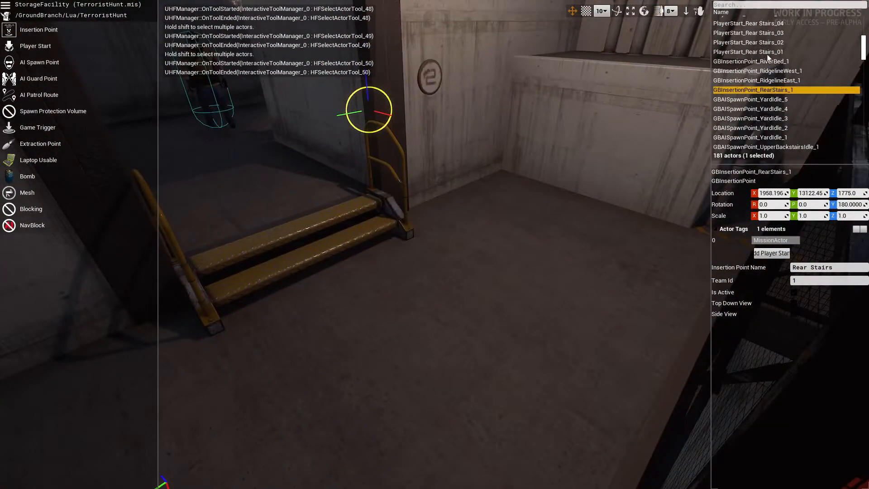
Delete the PlayerStart_Rear Stairs_01 to PlayerStart_Rear Stairs_08 actors
{"action": "scroll", "coordinate": [768, 56], "scroll_direction": "up", "scroll_amount": 4}
{"action": "left_click", "coordinate": [767, 57], "text": "shift"}
{"action": "right_click_drag", "start_coordinate": [561, 103], "coordinate": [398, 130]}
{"action": "key", "text": "w"}
{"action": "key", "text": "s"}
{"action": "key", "text": "w"}
{"action": "key", "text": "w"}
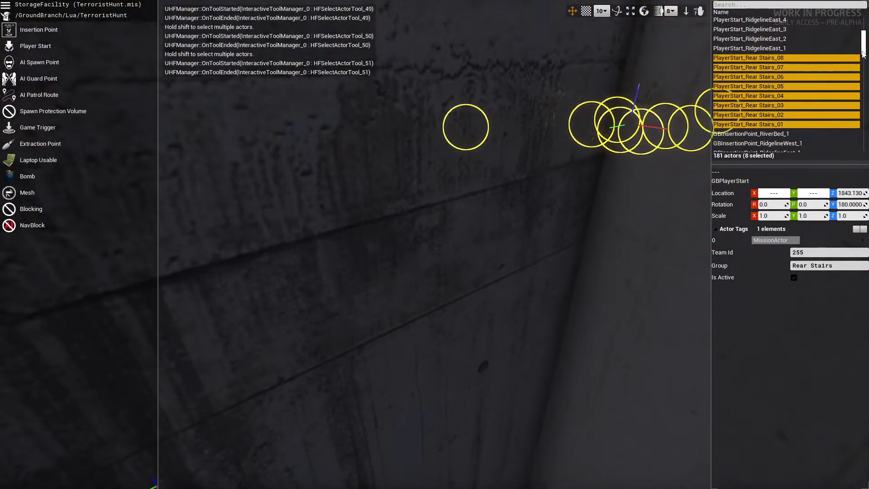
{"action": "scroll", "coordinate": [863, 54], "scroll_direction": "down", "scroll_amount": 2}
{"action": "key", "text": "Delete"}
Move the Rear Stairs insertion point out of the storage room onto the landing by the yellow steps, at about X 2509, Y 13316
{"action": "right_click_drag", "start_coordinate": [434, 245], "coordinate": [312, 317]}
{"action": "key", "text": "s"}
{"action": "left_click", "coordinate": [473, 321]}
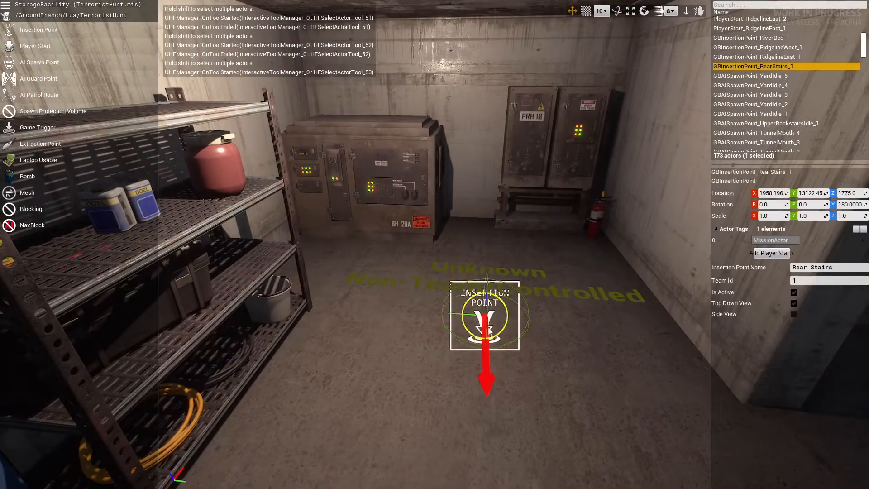
{"action": "key", "text": "d"}
{"action": "right_click_drag", "start_coordinate": [484, 329], "coordinate": [416, 334]}
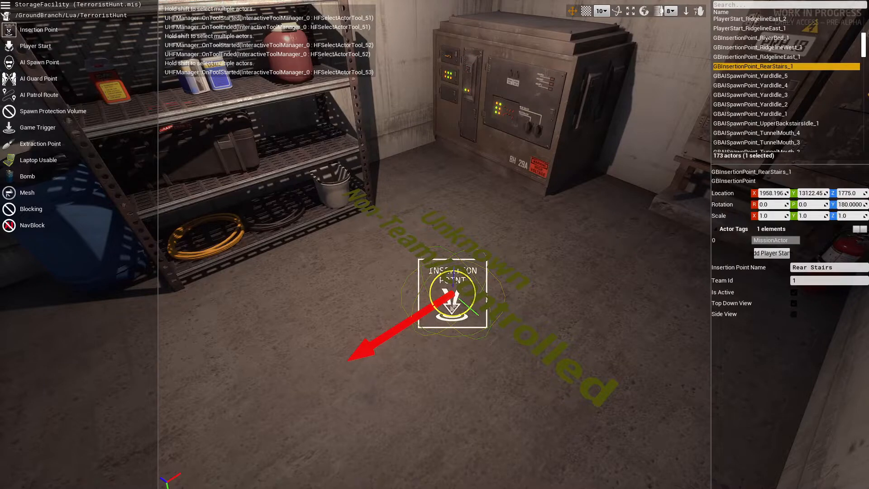
{"action": "right_click_drag", "start_coordinate": [413, 334], "coordinate": [172, 365]}
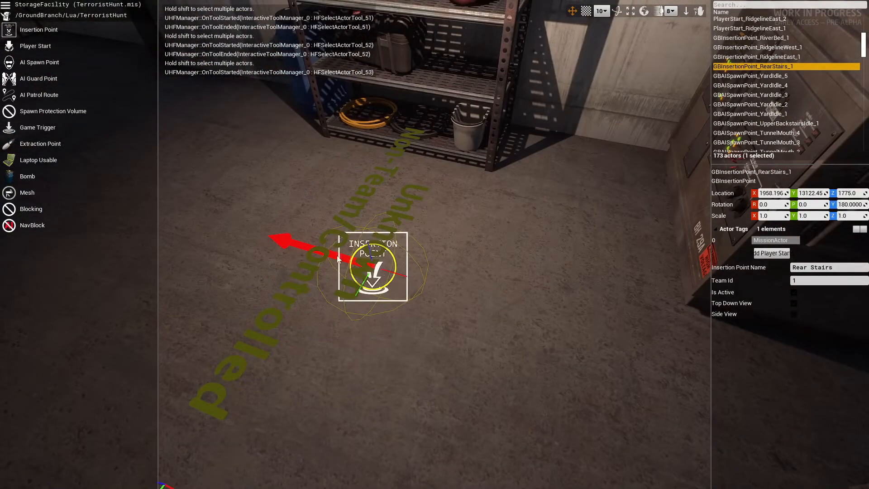
{"action": "left_click_drag", "start_coordinate": [401, 272], "coordinate": [656, 336]}
{"action": "key", "text": "f"}
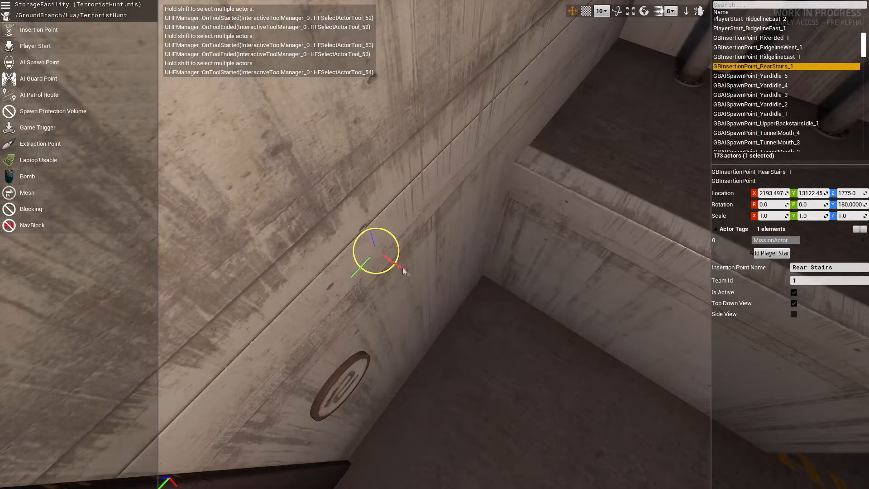
{"action": "left_click_drag", "start_coordinate": [401, 268], "coordinate": [625, 408]}
{"action": "right_click_drag", "start_coordinate": [626, 408], "coordinate": [58, 350]}
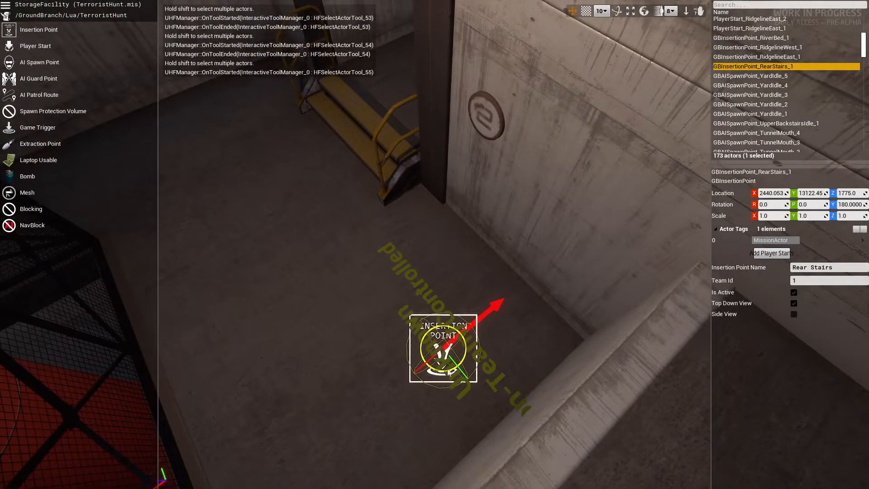
{"action": "left_click_drag", "start_coordinate": [432, 337], "coordinate": [302, 246]}
{"action": "right_click_drag", "start_coordinate": [288, 234], "coordinate": [106, 252]}
{"action": "left_click_drag", "start_coordinate": [406, 260], "coordinate": [346, 266]}
Add player starts to the relocated Rear Stairs insertion point and batch rename all eight, starting from PlayerStart_RearStairs_1
{"action": "left_click", "coordinate": [764, 253]}
{"action": "right_click_drag", "start_coordinate": [488, 341], "coordinate": [863, 176]}
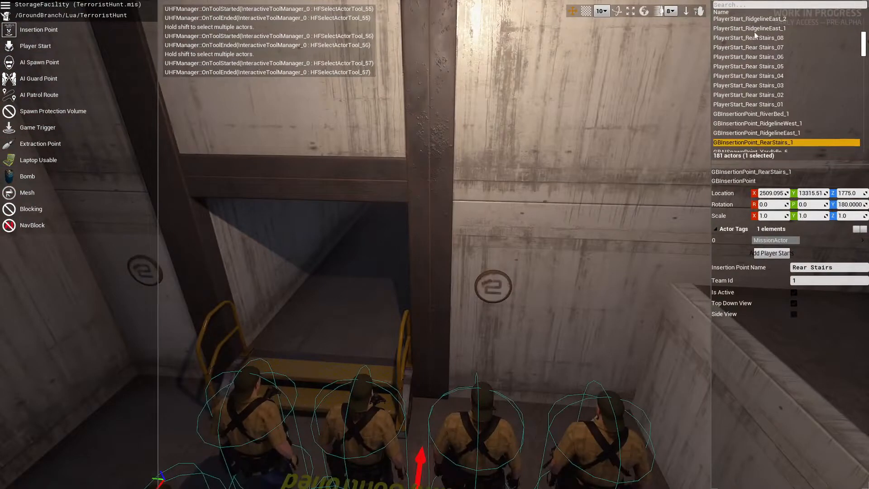
{"action": "key", "text": "F2"}
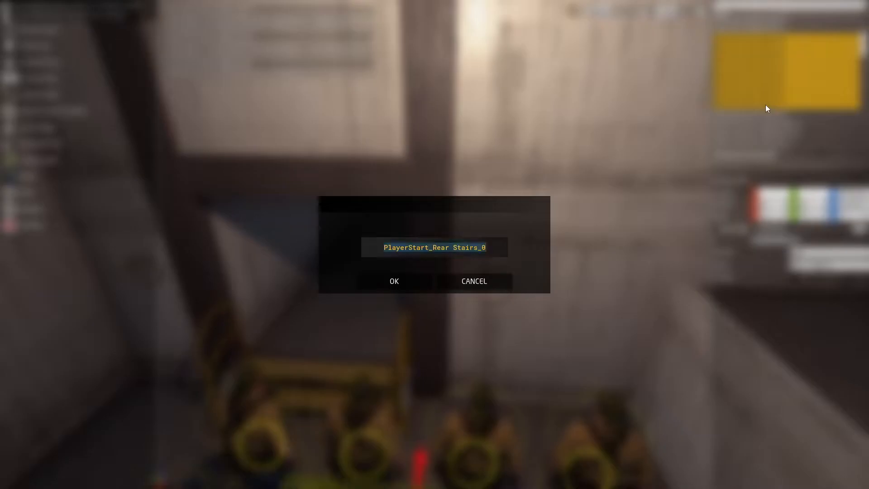
{"action": "key", "text": "BackSpace"}
{"action": "key", "text": "Return"}
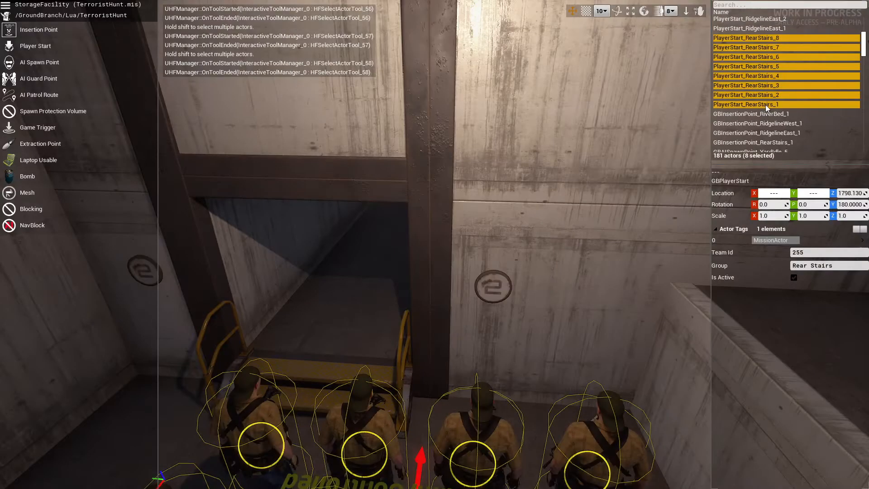
Delete the RidgelineWest and RidgelineEast insertion points together with all of their player starts
{"action": "right_click_drag", "start_coordinate": [527, 277], "coordinate": [538, 232]}
{"action": "scroll", "coordinate": [772, 96], "scroll_direction": "up", "scroll_amount": 1}
{"action": "scroll", "coordinate": [775, 96], "scroll_direction": "down", "scroll_amount": 1}
{"action": "left_click", "coordinate": [793, 133]}
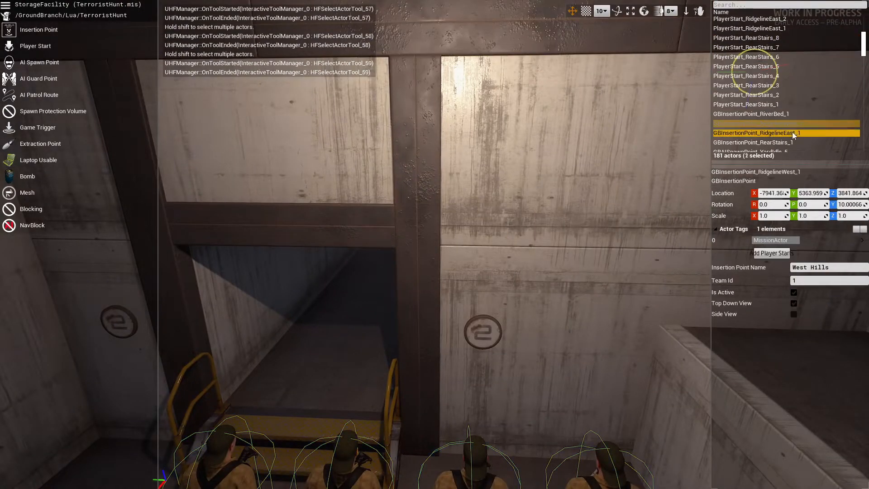
{"action": "key", "text": "Delete"}
{"action": "left_click", "coordinate": [757, 71]}
{"action": "scroll", "coordinate": [756, 72], "scroll_direction": "up", "scroll_amount": 5}
{"action": "left_click", "coordinate": [760, 75], "text": "shift"}
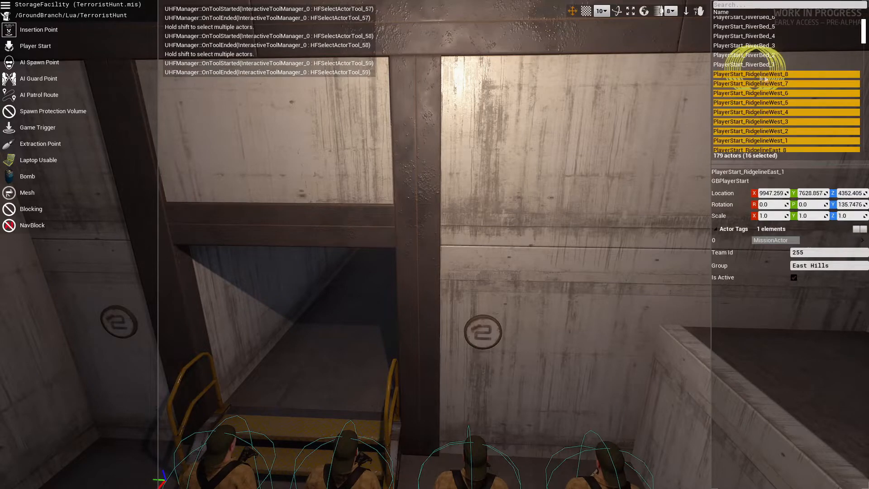
{"action": "key", "text": "Delete"}
Check the nav block at the S-05 doorway and the AI placement inside the main tunnel entrance
{"action": "mouse_move", "coordinate": [782, 87]}
{"action": "right_mouse_down"}
{"action": "mouse_move", "coordinate": [589, 109]}
{"action": "mouse_move", "coordinate": [452, 90]}
{"action": "mouse_move", "coordinate": [384, 68]}
{"action": "mouse_move", "coordinate": [435, 90]}
{"action": "mouse_move", "coordinate": [489, 100]}
{"action": "mouse_move", "coordinate": [706, 68]}
{"action": "mouse_move", "coordinate": [769, 77]}
{"action": "mouse_move", "coordinate": [851, 109]}
{"action": "mouse_move", "coordinate": [706, 154]}
{"action": "mouse_move", "coordinate": [761, 163]}
{"action": "mouse_move", "coordinate": [724, 150]}
{"action": "mouse_move", "coordinate": [779, 109]}
{"action": "mouse_move", "coordinate": [769, 76]}
{"action": "mouse_move", "coordinate": [787, 63]}
{"action": "mouse_move", "coordinate": [760, 117]}
{"action": "mouse_move", "coordinate": [706, 181]}
{"action": "mouse_move", "coordinate": [579, 167]}
{"action": "mouse_move", "coordinate": [571, 181]}
{"action": "mouse_move", "coordinate": [556, 145]}
{"action": "mouse_move", "coordinate": [511, 113]}
{"action": "mouse_move", "coordinate": [371, 122]}
{"action": "mouse_move", "coordinate": [381, 118]}
{"action": "mouse_move", "coordinate": [425, 153]}
{"action": "mouse_move", "coordinate": [430, 177]}
{"action": "mouse_move", "coordinate": [448, 150]}
{"action": "mouse_move", "coordinate": [557, 167]}
{"action": "mouse_move", "coordinate": [629, 158]}
{"action": "mouse_move", "coordinate": [647, 167]}
{"action": "mouse_move", "coordinate": [661, 203]}
{"action": "mouse_move", "coordinate": [697, 131]}
{"action": "mouse_move", "coordinate": [657, 154]}
{"action": "mouse_move", "coordinate": [683, 131]}
{"action": "mouse_move", "coordinate": [652, 167]}
{"action": "mouse_move", "coordinate": [516, 161]}
{"action": "mouse_move", "coordinate": [521, 150]}
{"action": "mouse_move", "coordinate": [502, 149]}
{"action": "mouse_move", "coordinate": [565, 181]}
{"action": "mouse_move", "coordinate": [391, 221]}
{"action": "right_mouse_up"}
{"action": "key", "text": "w"}
{"action": "key", "text": "w"}
{"action": "key", "text": "w"}
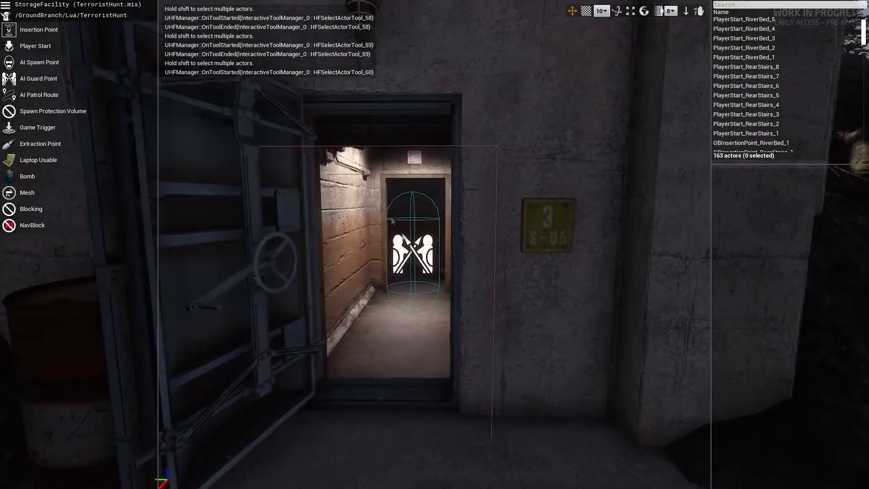
{"action": "left_click", "coordinate": [405, 275]}
{"action": "key", "text": "s"}
{"action": "right_click_drag", "start_coordinate": [438, 334], "coordinate": [149, 312]}
{"action": "key", "text": "w"}
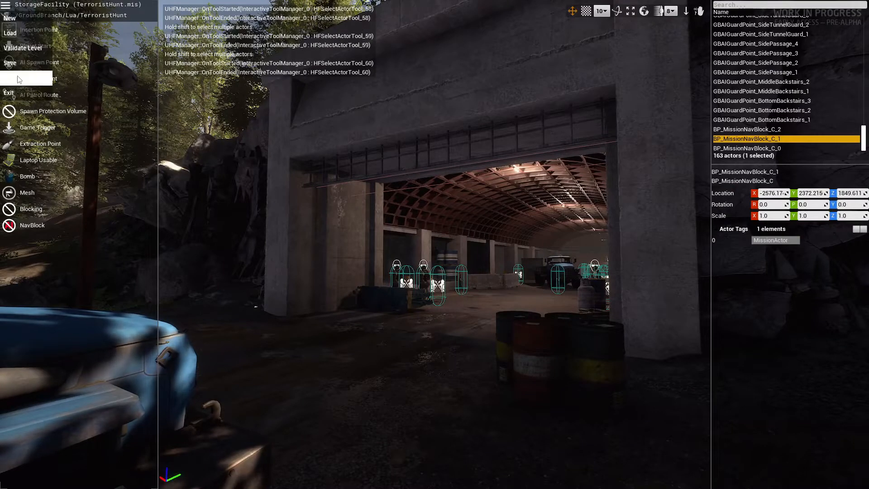
Save the mission as TerroristHunt_(Tunnels_Only) with variant name Tunnels Only, screenshot TN_StorageFacility_02, tag coop and version 1
{"action": "left_click", "coordinate": [18, 79]}
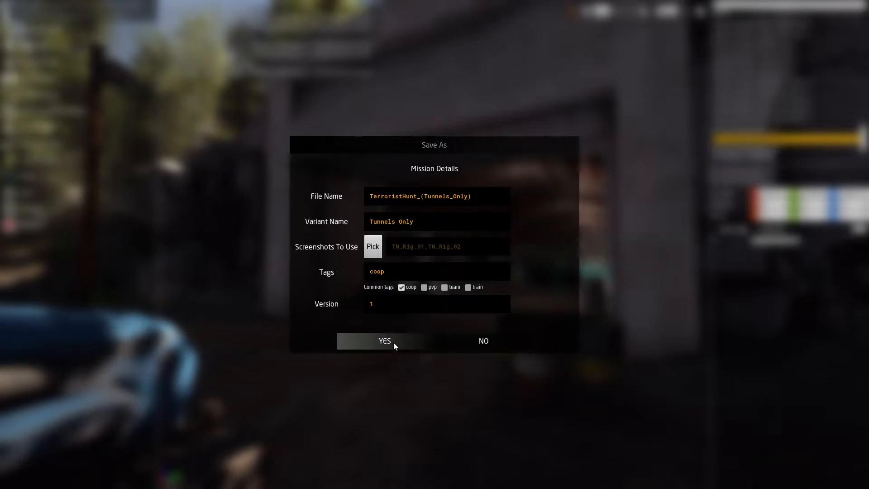
{"action": "left_click", "coordinate": [368, 249]}
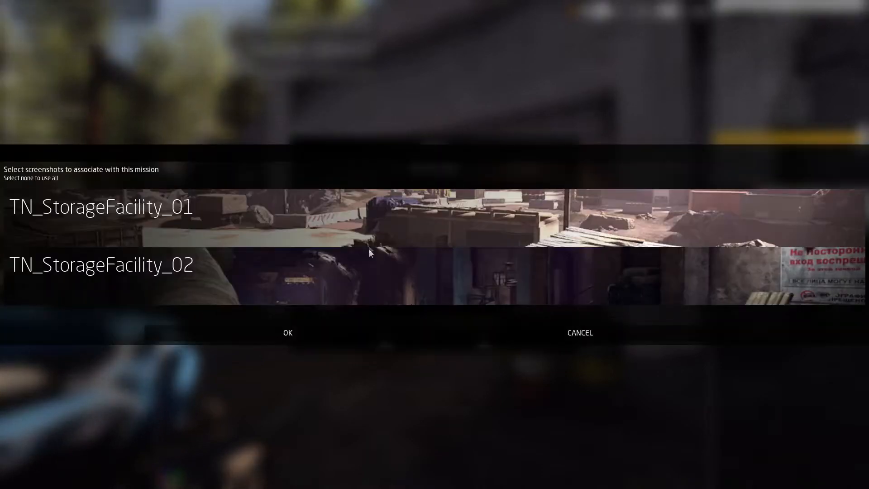
{"action": "left_click", "coordinate": [392, 272]}
{"action": "left_click", "coordinate": [271, 341]}
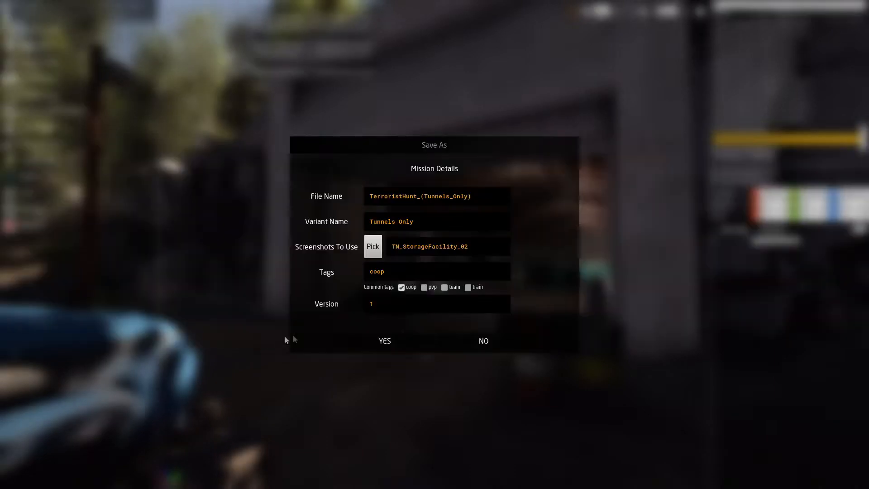
{"action": "left_click", "coordinate": [385, 342]}
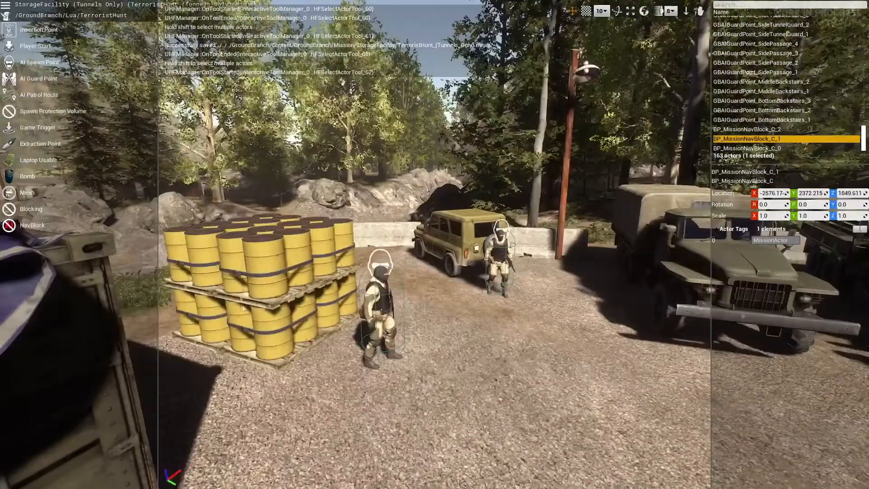
Delete the leftover outdoor AI by the yellow barrels and the GBAISpawnPoint_UpperBackstairsIdle_1 spawn point by the stairs
{"action": "left_click", "coordinate": [371, 317]}
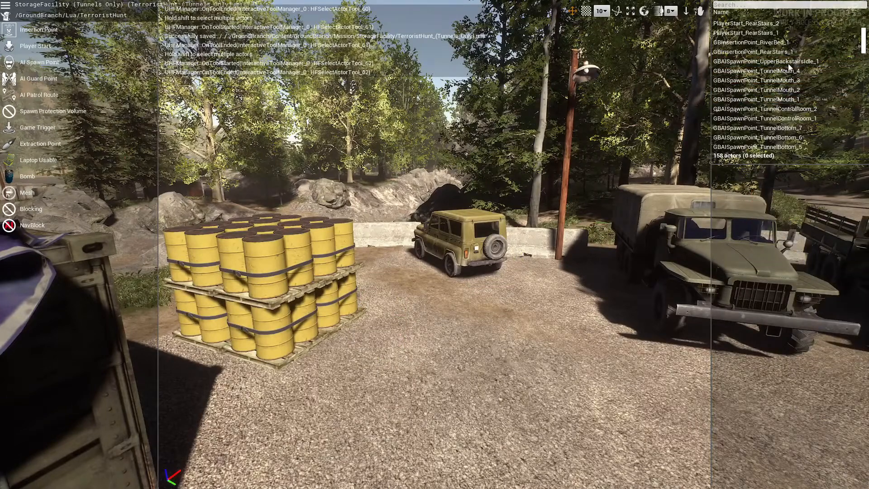
{"action": "key", "text": "f"}
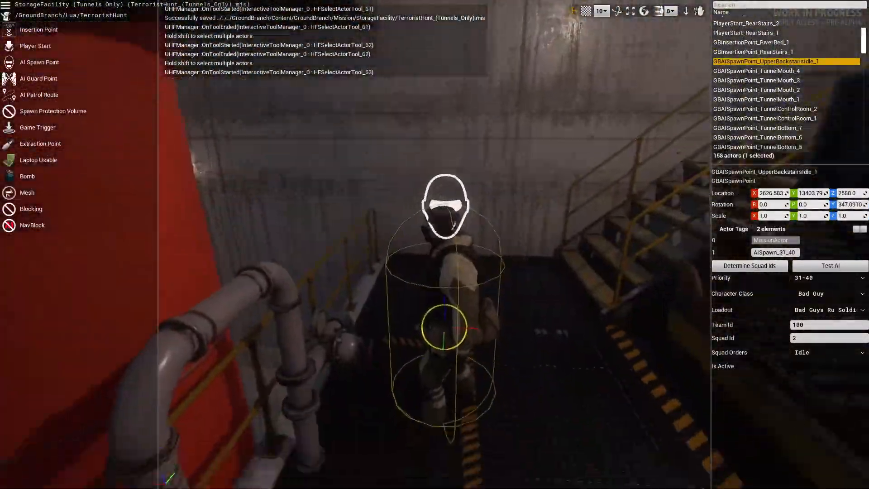
{"action": "right_click_drag", "start_coordinate": [434, 244], "coordinate": [745, 66]}
{"action": "key", "text": "w"}
{"action": "key", "text": "w"}
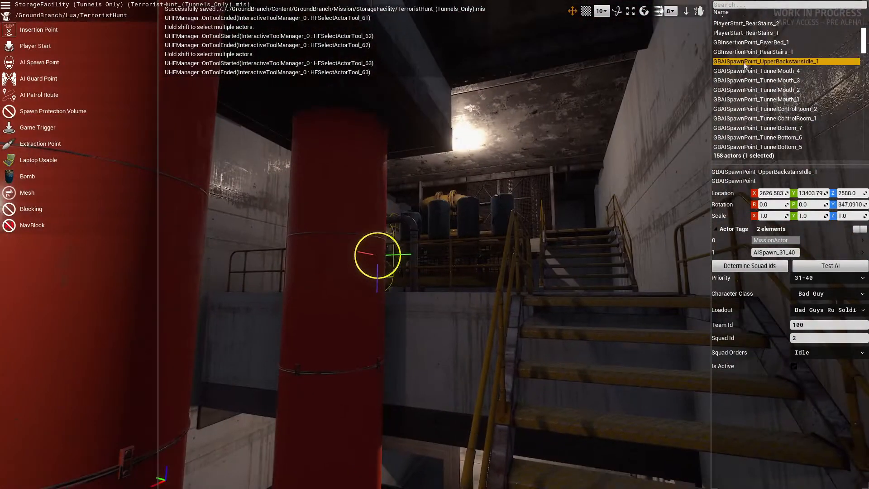
{"action": "key", "text": "Delete"}
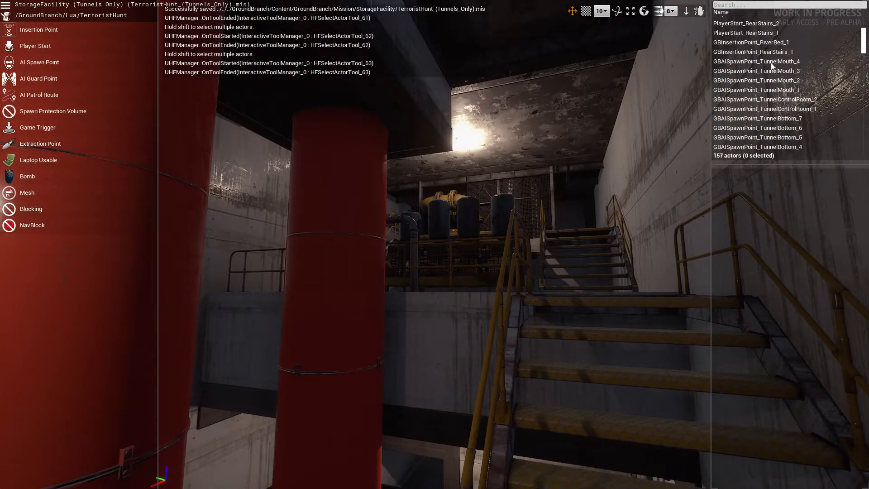
Select all AI spawn points from GBAISpawnPoint_TunnelMouth_4 through GBAISpawnPoint_BottomBackstairs_1 to count them
{"action": "scroll", "coordinate": [786, 116], "scroll_direction": "down", "scroll_amount": 2}
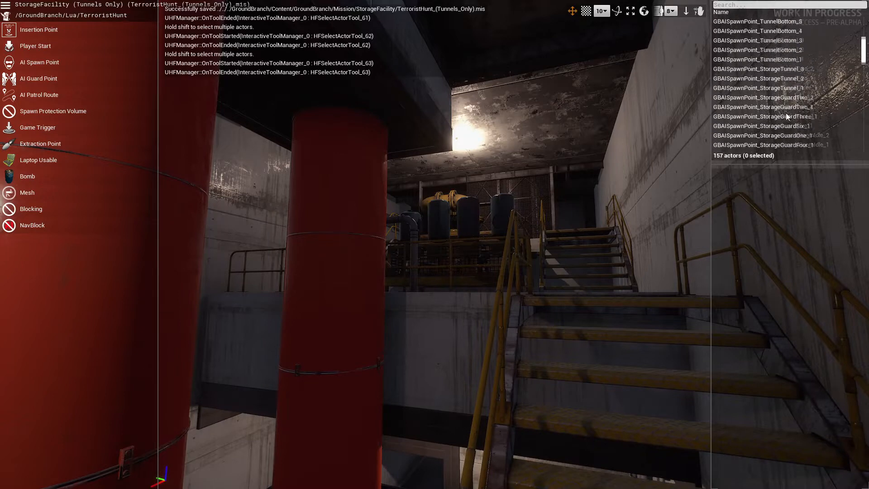
{"action": "scroll", "coordinate": [770, 99], "scroll_direction": "up", "scroll_amount": 2}
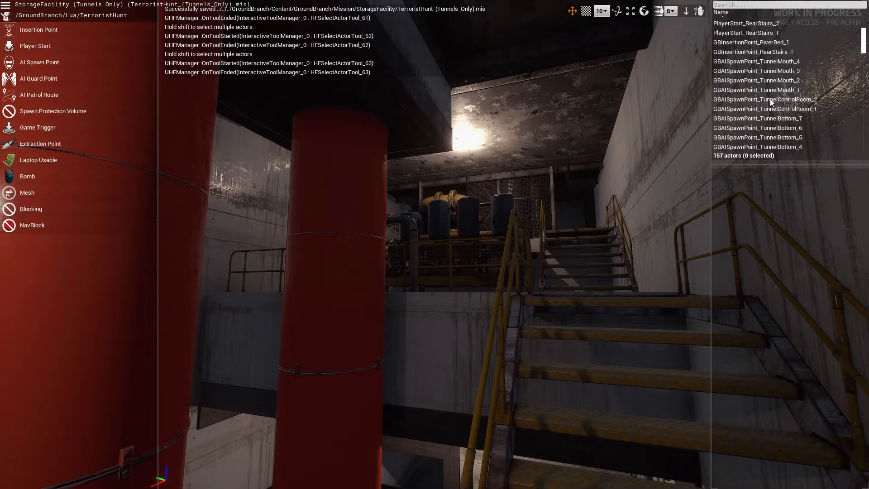
{"action": "left_click", "coordinate": [740, 62]}
{"action": "scroll", "coordinate": [781, 110], "scroll_direction": "down", "scroll_amount": 10}
{"action": "scroll", "coordinate": [780, 109], "scroll_direction": "down", "scroll_amount": 5}
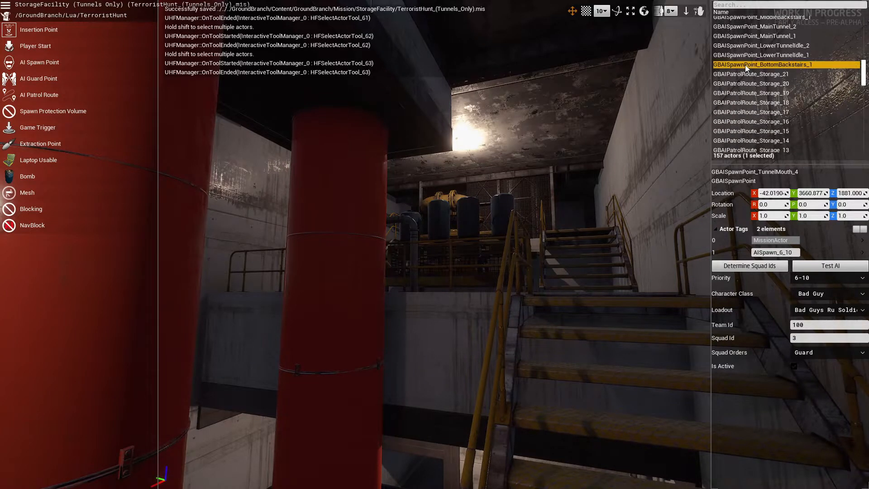
{"action": "scroll", "coordinate": [745, 65], "scroll_direction": "up", "scroll_amount": 6}
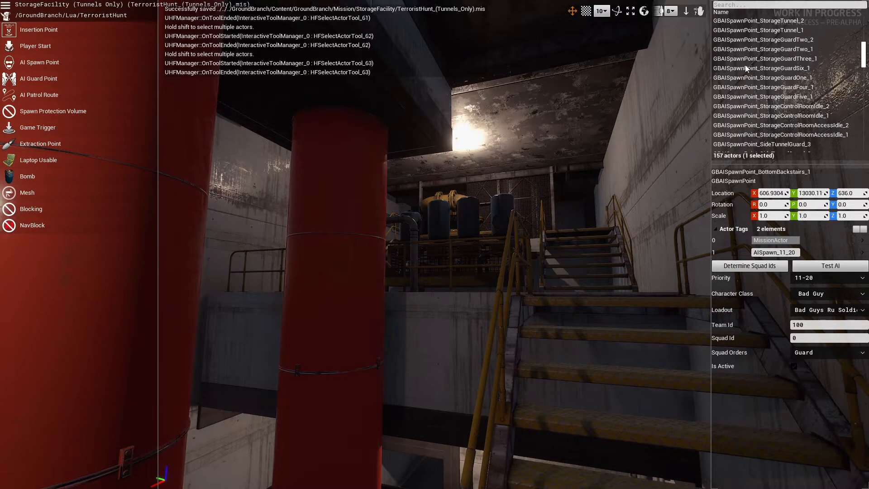
{"action": "scroll", "coordinate": [745, 64], "scroll_direction": "up", "scroll_amount": 5}
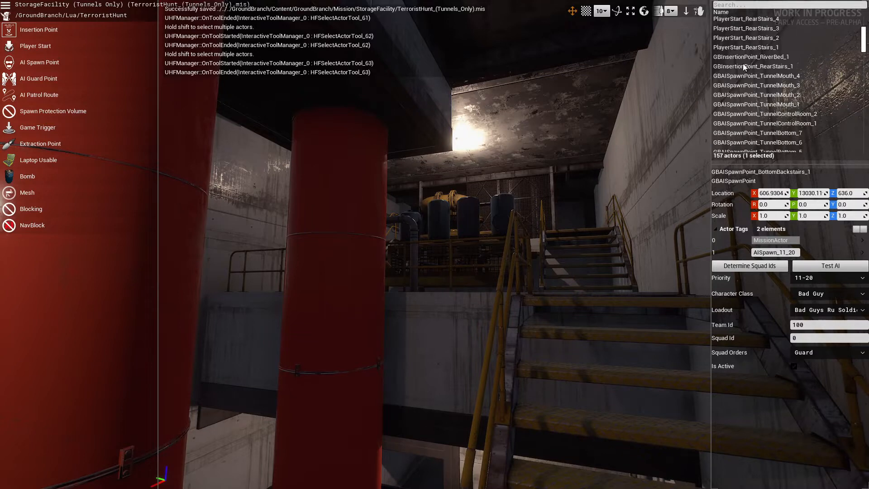
{"action": "left_click", "coordinate": [745, 76], "text": "shift"}
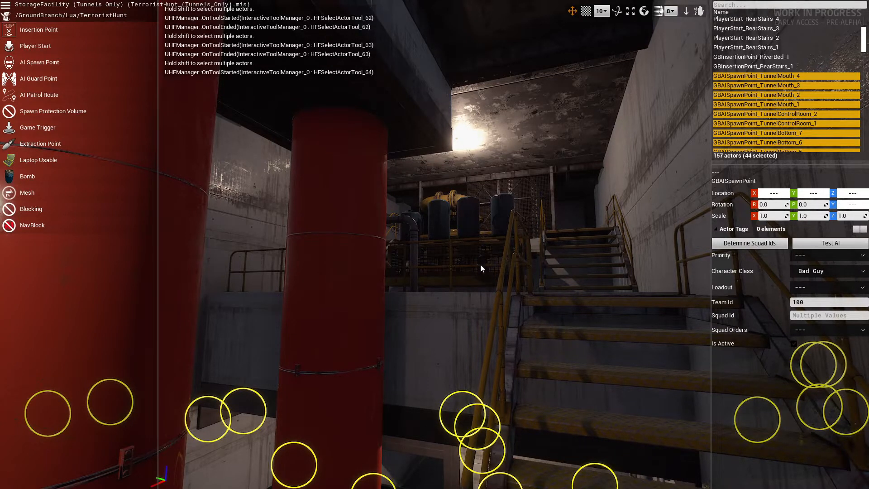
Save the changes to the Tunnels Only mission file
{"action": "right_click_drag", "start_coordinate": [480, 268], "coordinate": [450, 197]}
{"action": "key", "text": "w"}
{"action": "key", "text": "w"}
{"action": "key", "text": "w"}
{"action": "key", "text": "d"}
{"action": "key", "text": "w"}
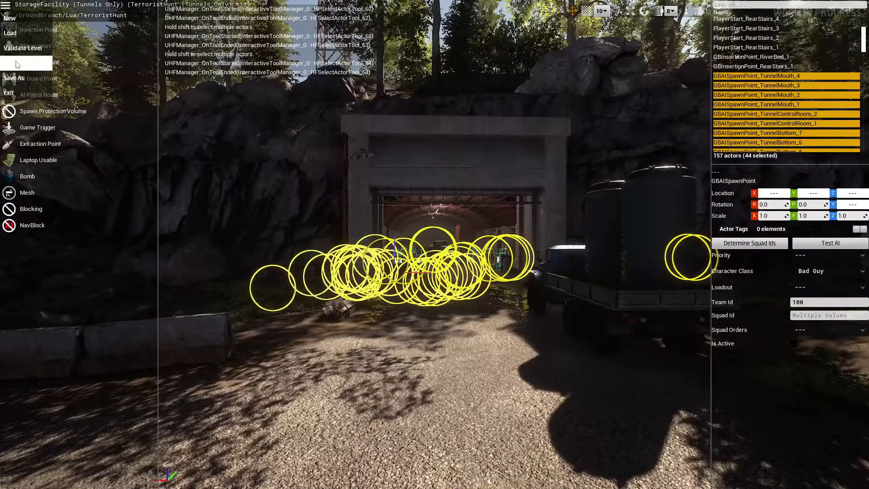
{"action": "left_click", "coordinate": [17, 64]}
{"action": "left_click", "coordinate": [380, 265]}
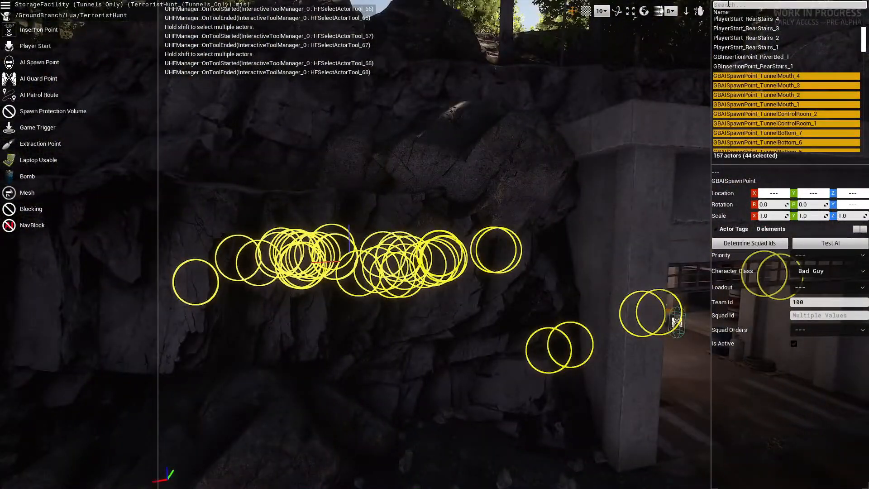
Select all AI actors from GBAISpawnPoint_TunnelMouth_4 through GBAIGuardPoint_BottomBackstairs_1 to check their distribution
{"action": "scroll", "coordinate": [804, 45], "scroll_direction": "up", "scroll_amount": 2}
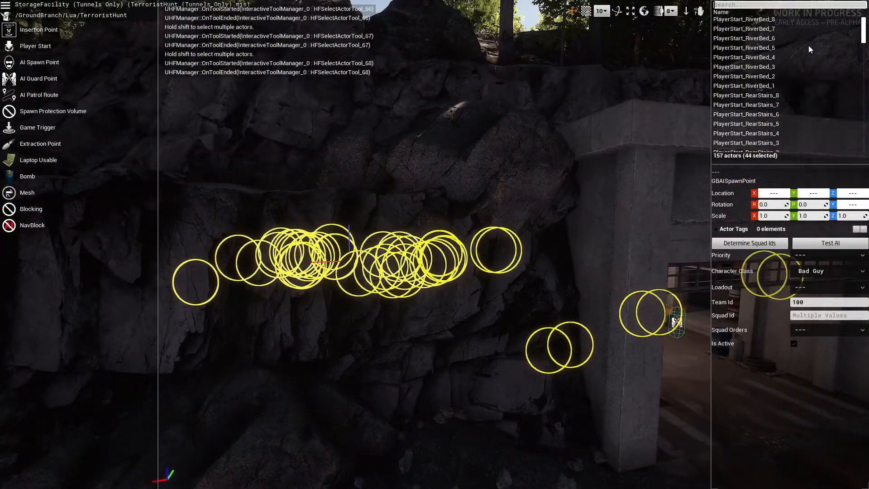
{"action": "scroll", "coordinate": [802, 44], "scroll_direction": "down", "scroll_amount": 2}
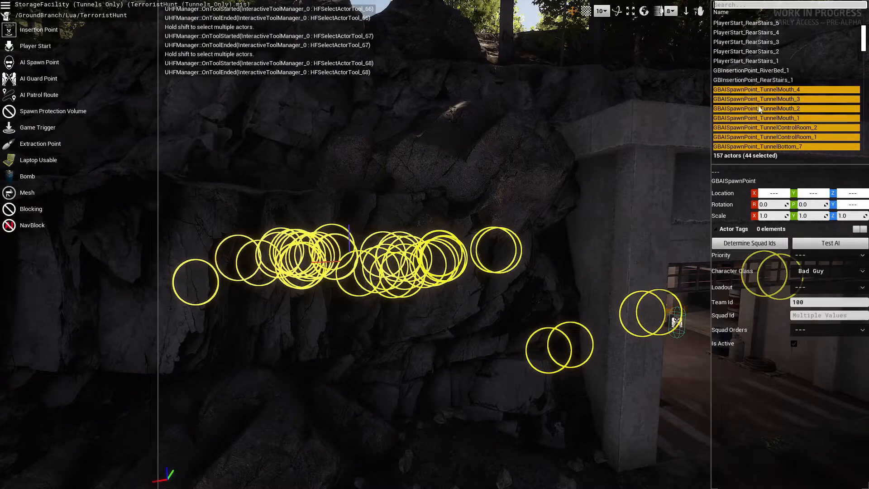
{"action": "left_click", "coordinate": [780, 84]}
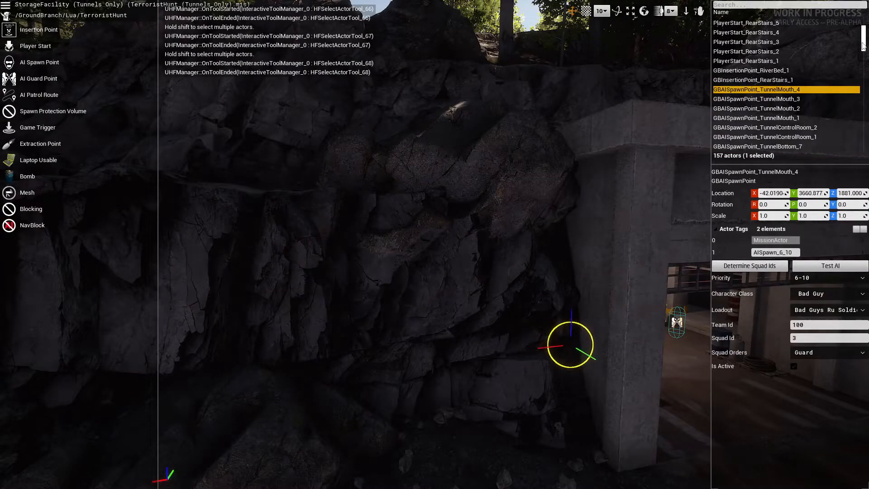
{"action": "left_click_drag", "start_coordinate": [863, 45], "coordinate": [859, 155]}
{"action": "left_click", "coordinate": [781, 120], "text": "shift"}
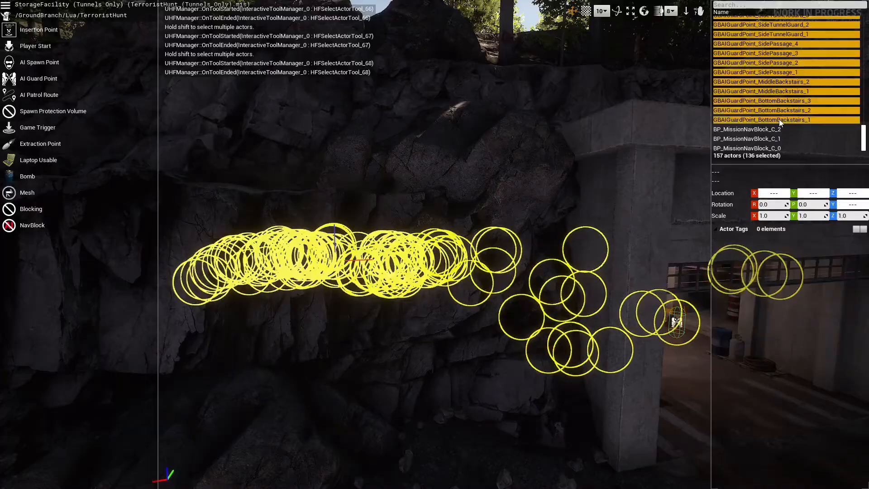
Delete the GBAIGuardPoint_BottomBackstairs_3 guard point above the nav block on the lower back stairs
{"action": "right_click_drag", "start_coordinate": [435, 244], "coordinate": [579, 317]}
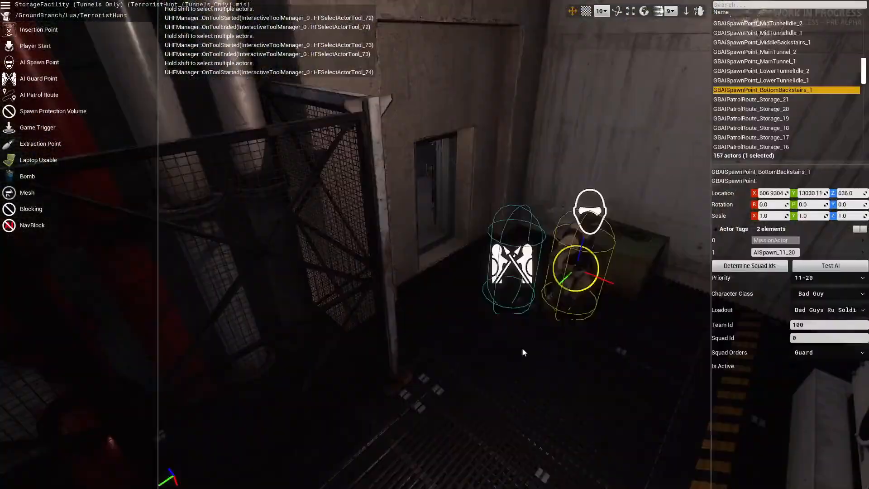
{"action": "right_click_drag", "start_coordinate": [522, 352], "coordinate": [701, 326]}
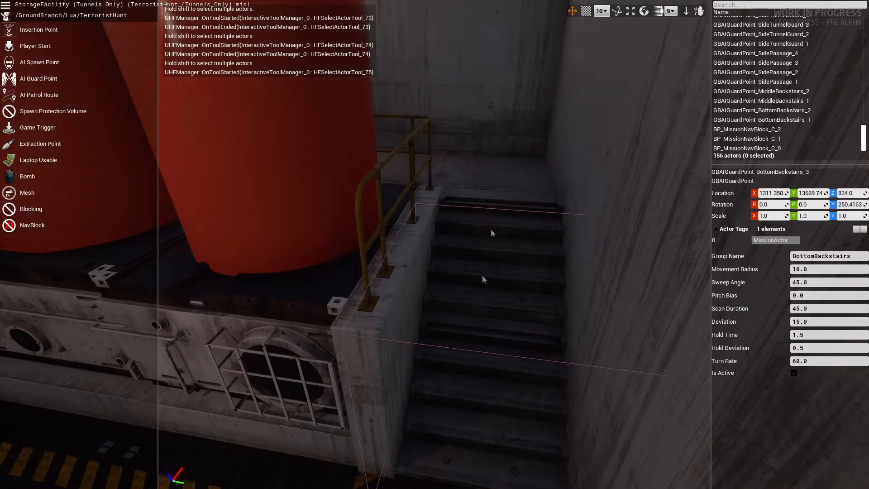
{"action": "left_click", "coordinate": [503, 318]}
Delete the GBAISpawnPoint_MiddleBackstairs_1 spawn point together with the guard points beside it on the middle landing
{"action": "right_click_drag", "start_coordinate": [502, 233], "coordinate": [163, 235]}
{"action": "key", "text": "w"}
{"action": "key", "text": "w"}
{"action": "key", "text": "w"}
{"action": "key", "text": "w"}
{"action": "right_click_drag", "start_coordinate": [435, 245], "coordinate": [702, 245]}
{"action": "key", "text": "w"}
{"action": "key", "text": "w"}
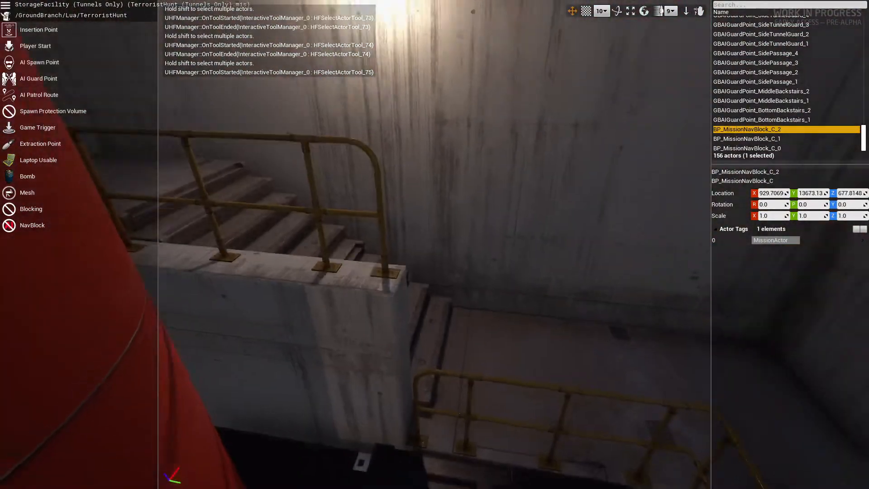
{"action": "right_click_drag", "start_coordinate": [434, 245], "coordinate": [339, 192]}
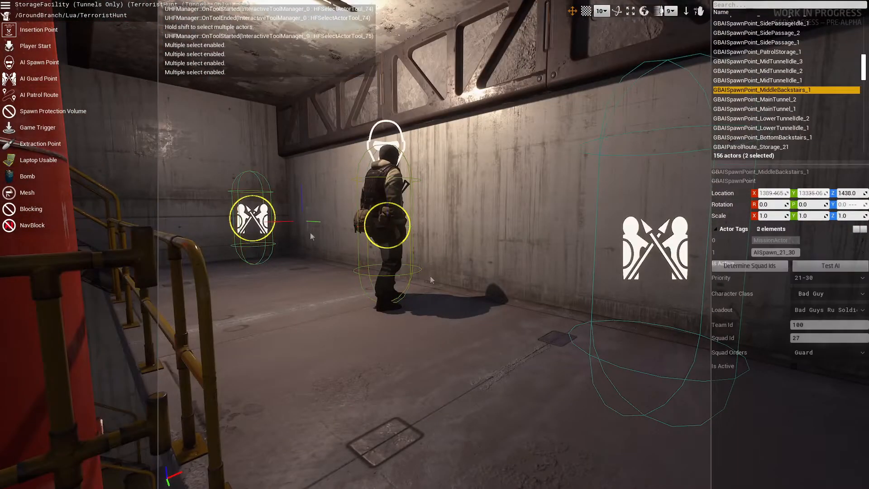
{"action": "key", "text": "Delete"}
Place a new AI spawn point beside the striped floor line at the bottom back stairs, at about X 776, Y 12891
{"action": "right_click_drag", "start_coordinate": [450, 267], "coordinate": [260, 185]}
{"action": "key", "text": "w"}
{"action": "key", "text": "s"}
{"action": "right_click_drag", "start_coordinate": [158, 154], "coordinate": [113, 151]}
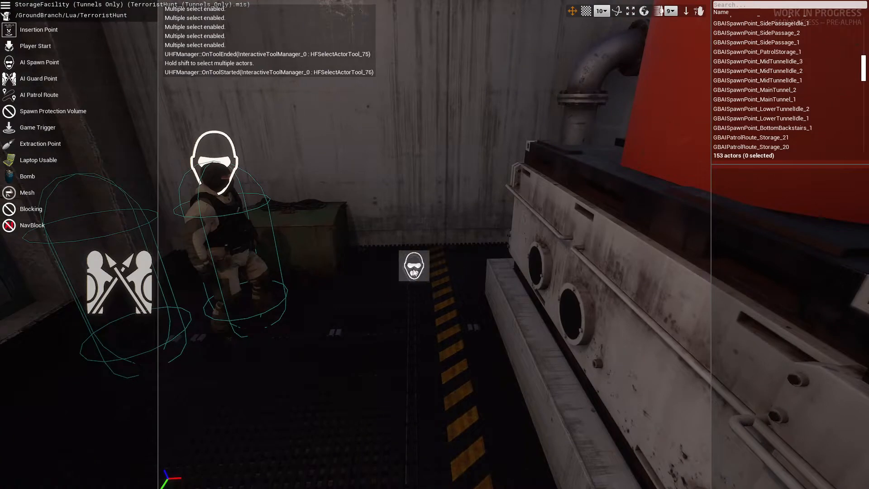
{"action": "left_click", "coordinate": [406, 256]}
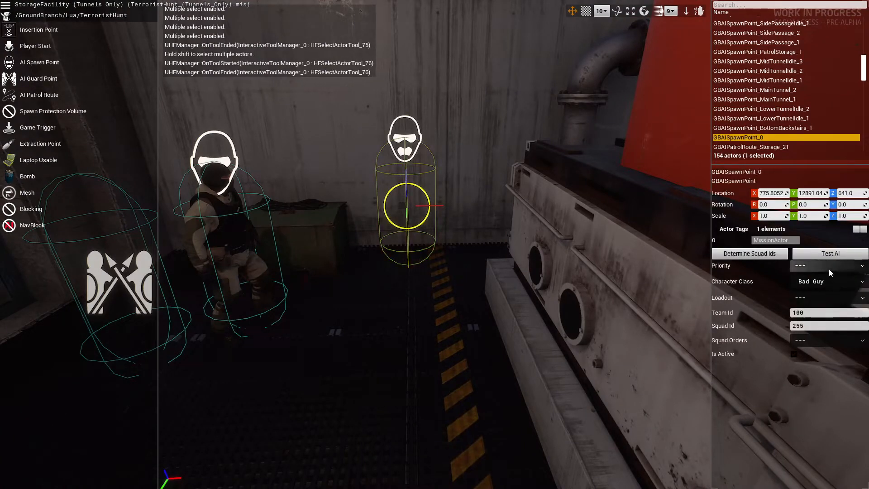
Give the new AI spawn point priority 31-40 and the Bad Guys Ru Soldier SMG loadout
{"action": "left_click", "coordinate": [822, 280]}
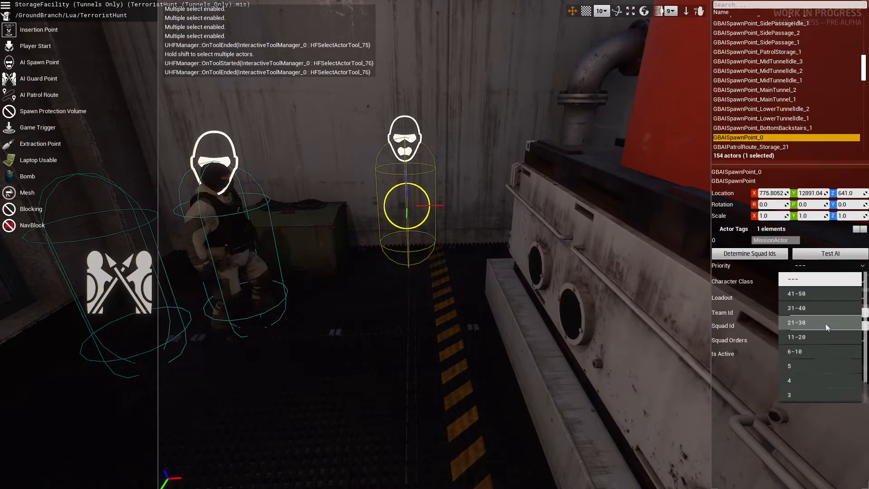
{"action": "left_click", "coordinate": [819, 313]}
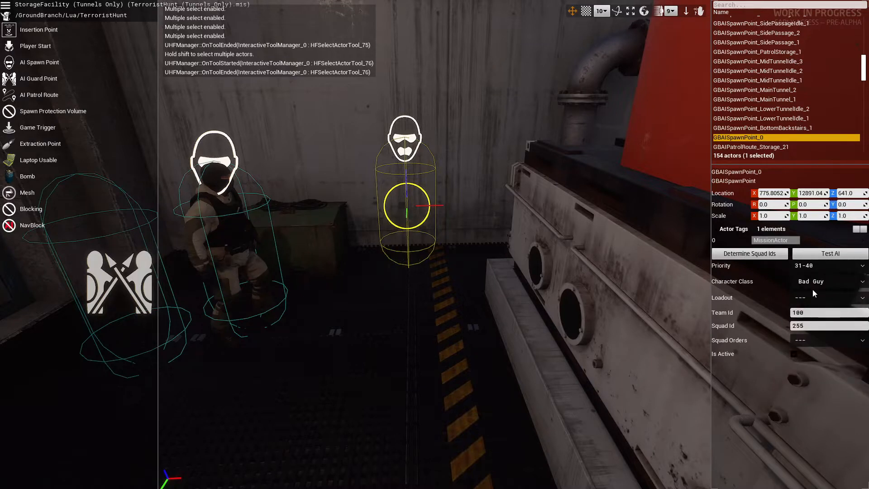
{"action": "left_click", "coordinate": [806, 299]}
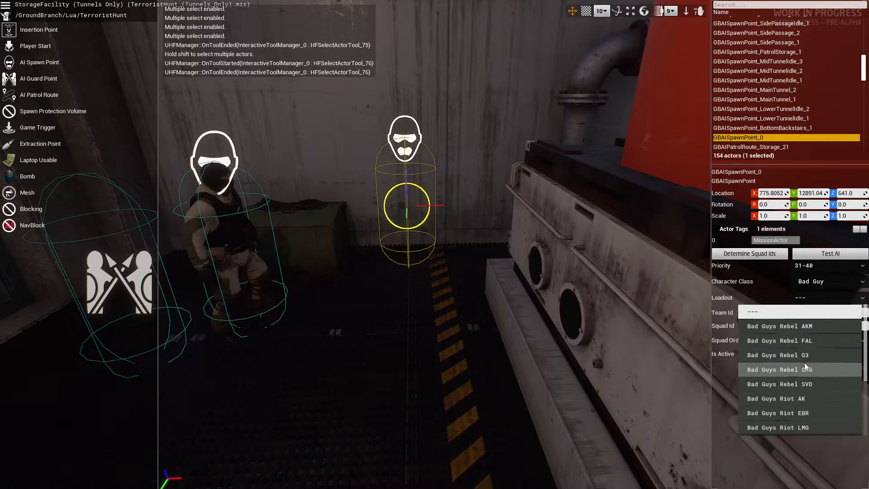
{"action": "left_click", "coordinate": [234, 280]}
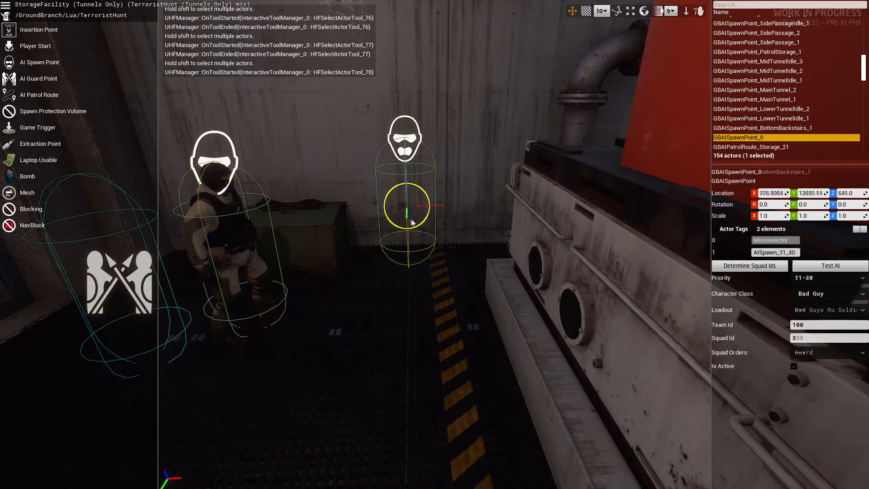
{"action": "left_click", "coordinate": [805, 308]}
{"action": "scroll", "coordinate": [818, 365], "scroll_direction": "down", "scroll_amount": 3}
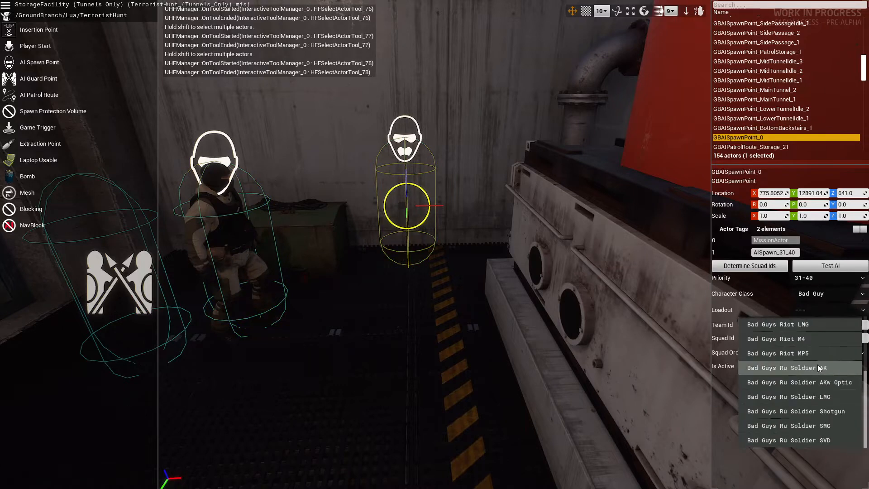
{"action": "left_click", "coordinate": [813, 425]}
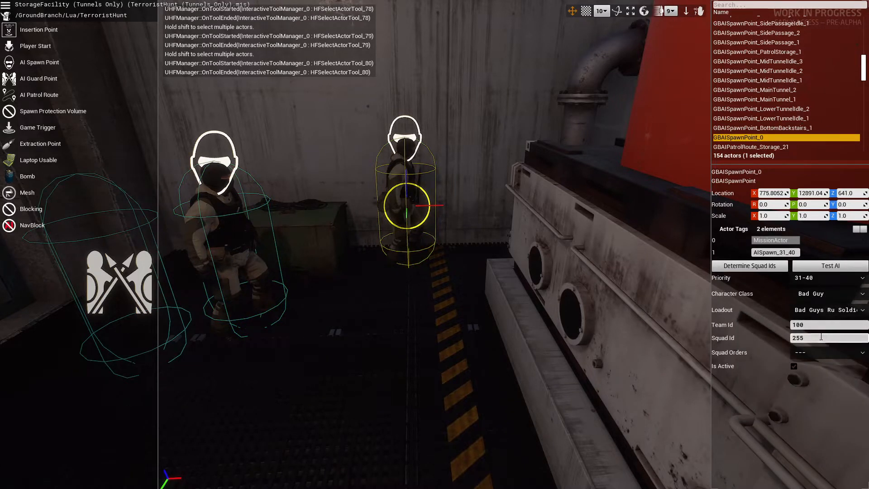
Set the new AI spawn point's squad orders to Idle and bring up its rotation gizmo
{"action": "left_click", "coordinate": [812, 354]}
{"action": "left_click", "coordinate": [811, 384]}
{"action": "key", "text": "w"}
{"action": "right_click_drag", "start_coordinate": [438, 261], "coordinate": [394, 206]}
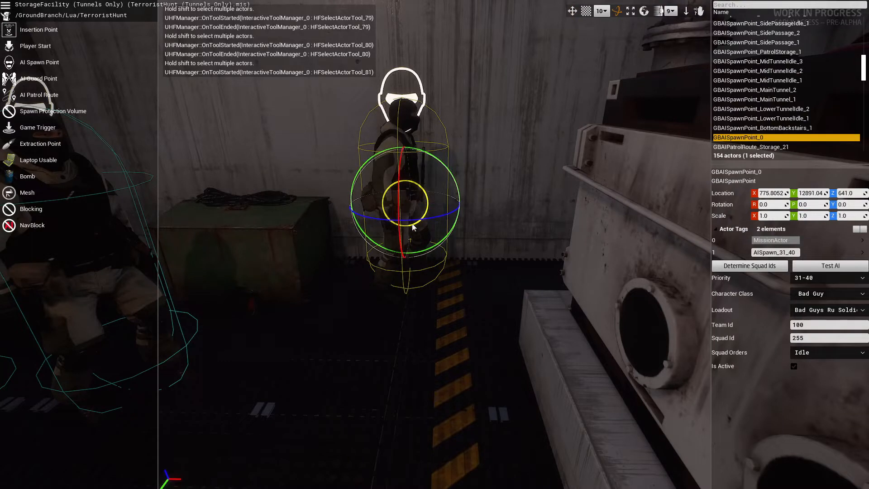
Turn the new AI spawn point to a yaw of about 27 degrees and move it to about X 816, Y 13011
{"action": "left_click_drag", "start_coordinate": [452, 255], "coordinate": [231, 199]}
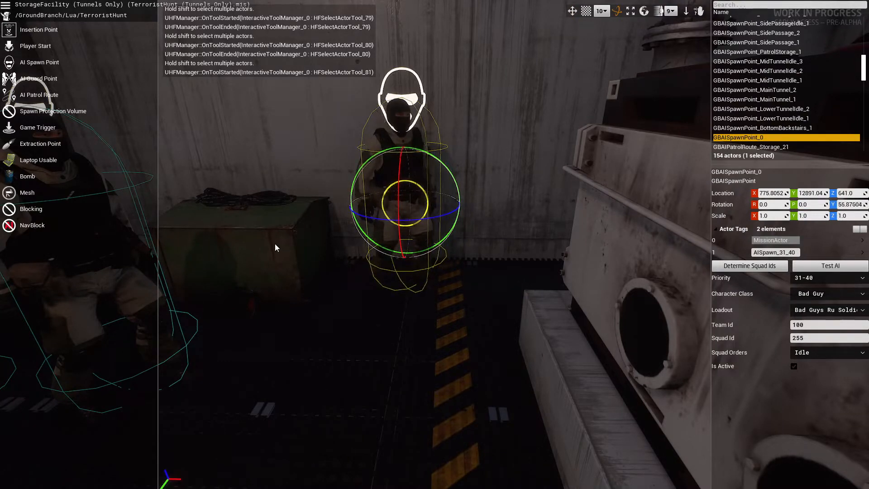
{"action": "left_click_drag", "start_coordinate": [276, 243], "coordinate": [347, 271]}
{"action": "mouse_move", "coordinate": [347, 271]}
{"action": "right_mouse_down"}
{"action": "mouse_move", "coordinate": [498, 262]}
{"action": "mouse_move", "coordinate": [317, 276]}
{"action": "mouse_move", "coordinate": [357, 276]}
{"action": "right_mouse_up"}
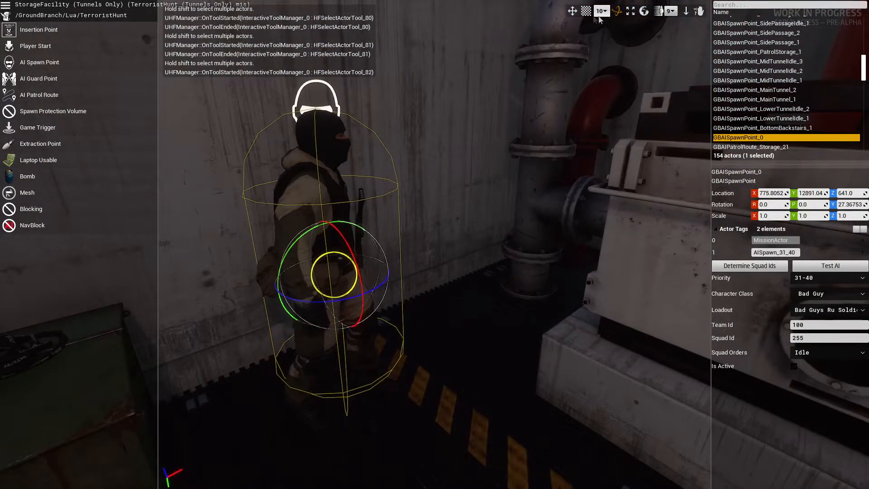
{"action": "left_click", "coordinate": [572, 12]}
{"action": "left_click_drag", "start_coordinate": [345, 281], "coordinate": [530, 396]}
{"action": "key", "text": "f"}
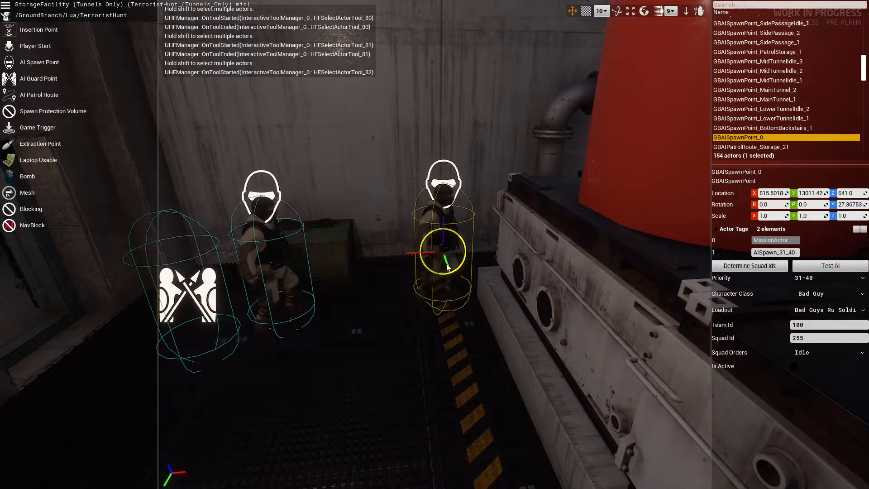
Examine the settings and placement of the seven TunnelBottom spawn points as a squad along the main tunnel
{"action": "left_click", "coordinate": [368, 357]}
{"action": "right_click_drag", "start_coordinate": [367, 357], "coordinate": [833, 243]}
{"action": "key", "text": "w"}
{"action": "key", "text": "w"}
{"action": "right_click_drag", "start_coordinate": [435, 334], "coordinate": [860, 331]}
{"action": "key", "text": "w"}
{"action": "key", "text": "w"}
{"action": "key", "text": "w"}
{"action": "key", "text": "a"}
{"action": "right_click_drag", "start_coordinate": [724, 425], "coordinate": [779, 414]}
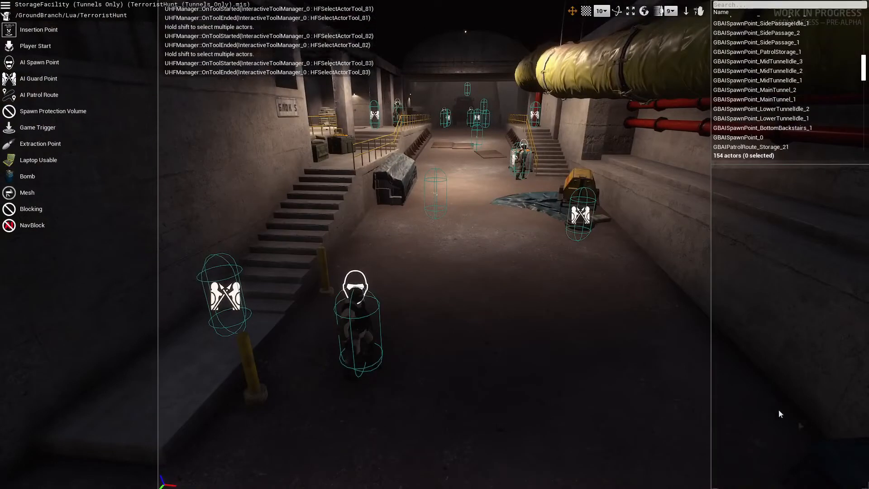
{"action": "left_click", "coordinate": [355, 333]}
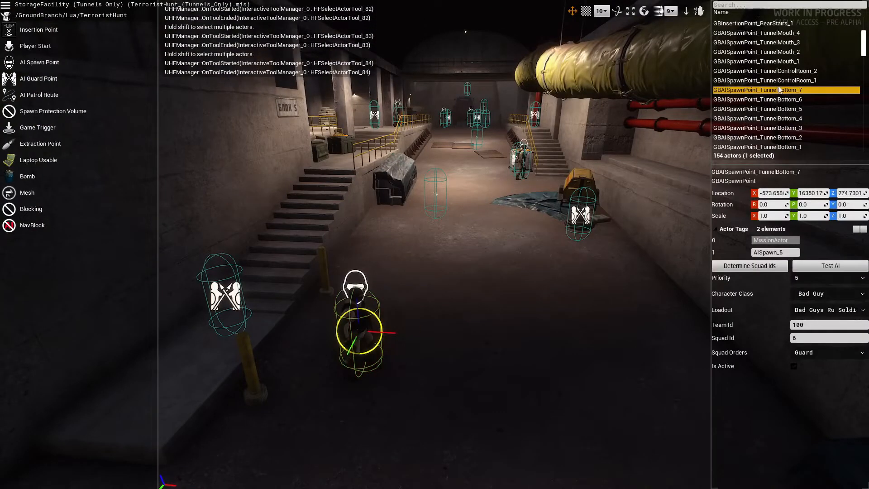
{"action": "scroll", "coordinate": [782, 139], "scroll_direction": "down", "scroll_amount": 2}
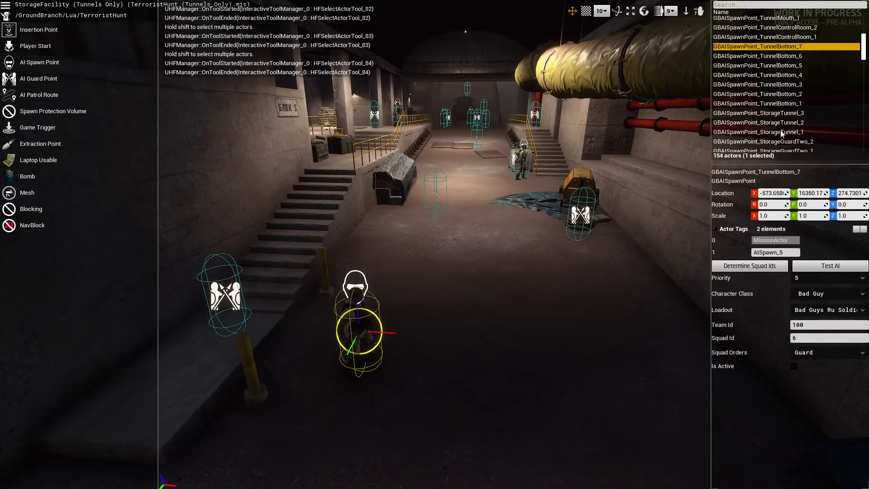
{"action": "left_click", "coordinate": [766, 47], "text": "shift"}
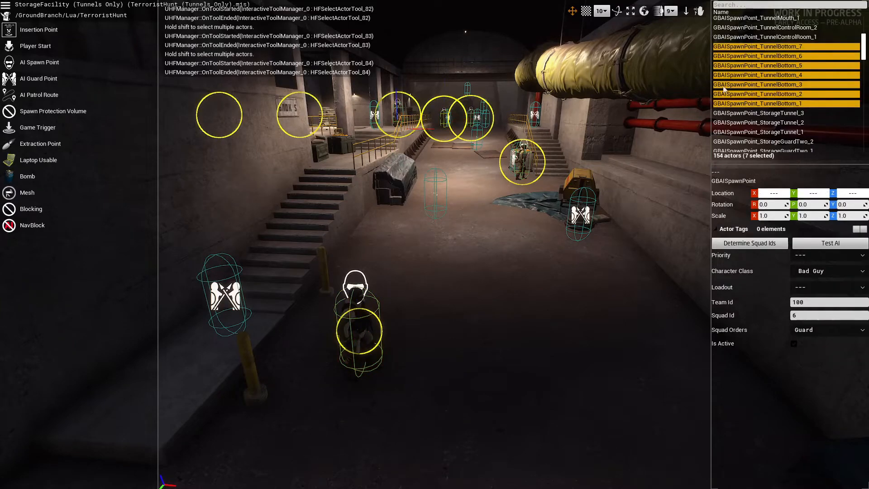
{"action": "key", "text": "w"}
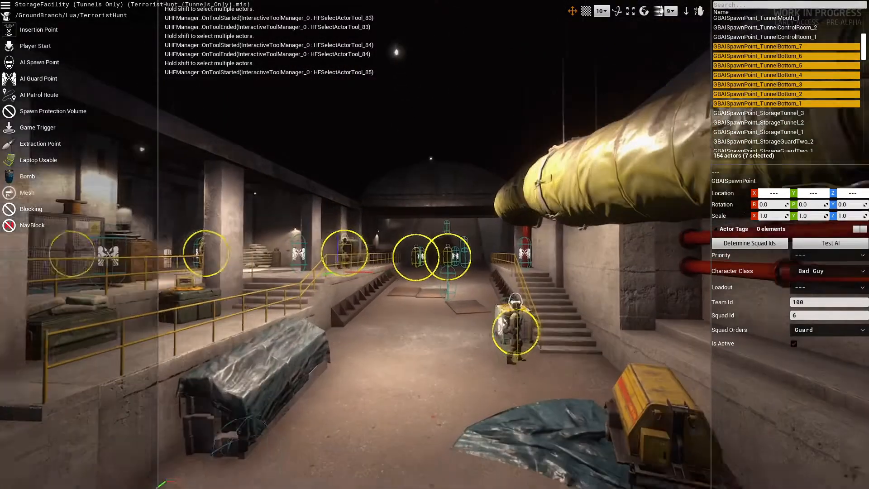
{"action": "key", "text": "w"}
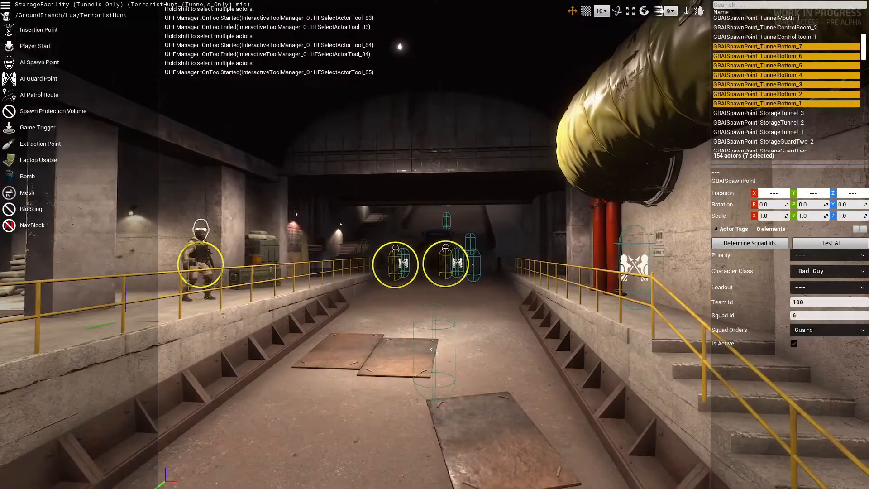
{"action": "key", "text": "w"}
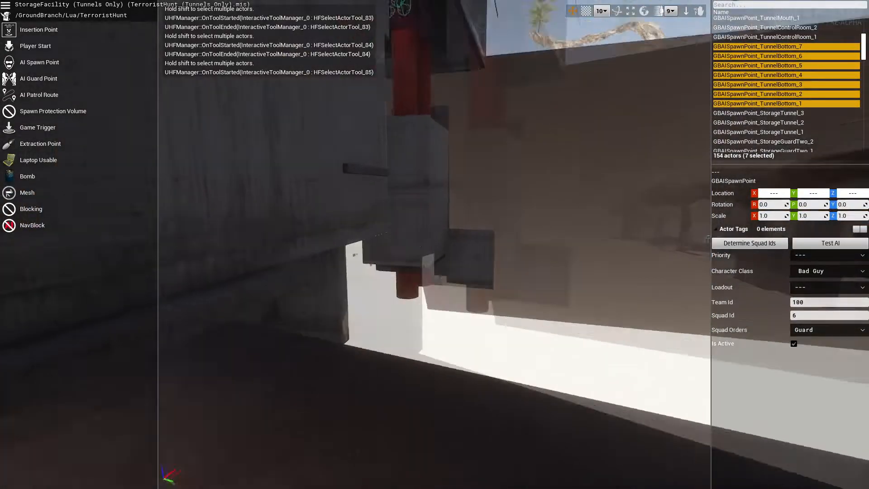
{"action": "key", "text": "w"}
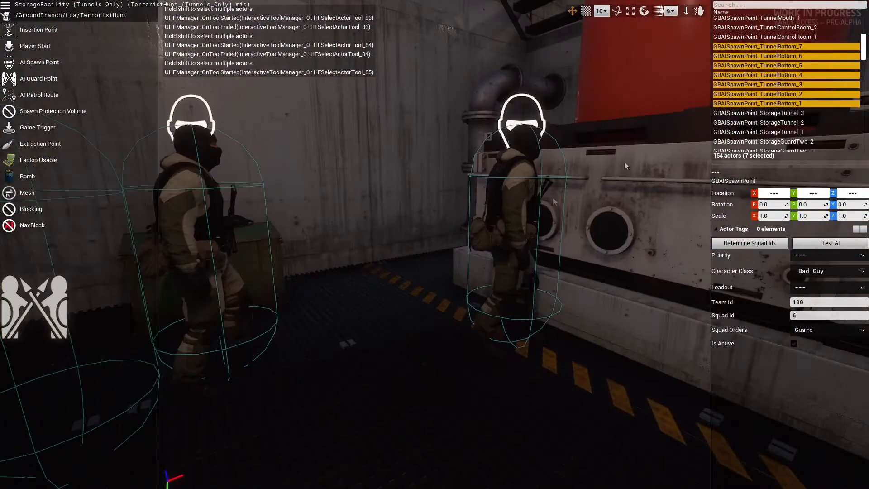
Rename the new idle spawn point beside the striped floor line as GBAISpawnPoint_BottomBackstairsIdle_1
{"action": "left_click", "coordinate": [519, 202]}
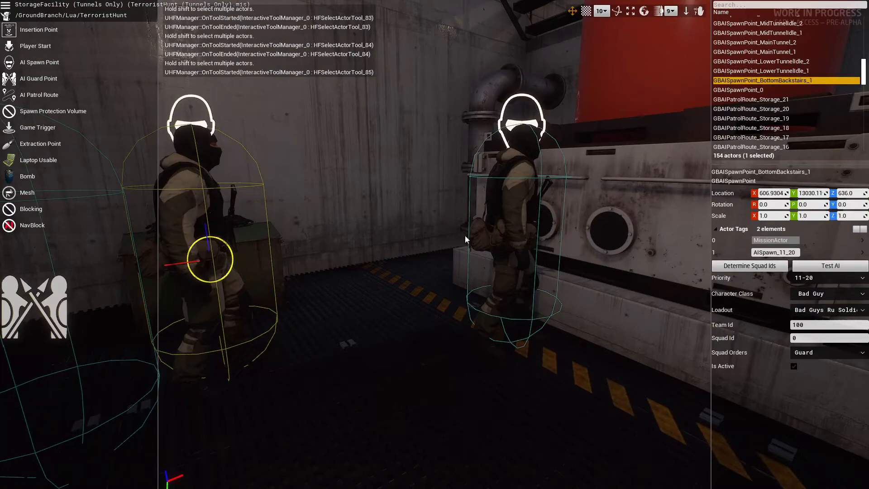
{"action": "key", "text": "F2"}
{"action": "key", "text": "End"}
{"action": "type", "text": "BottomBackst"}
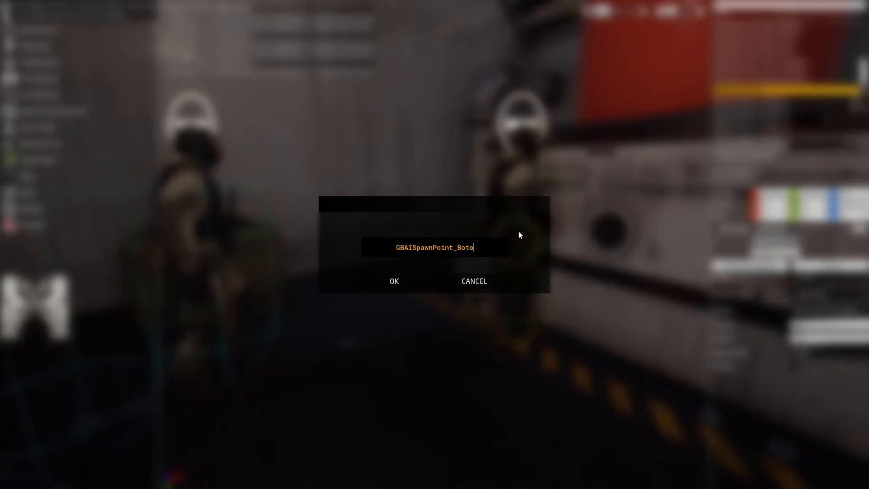
{"action": "type", "text": "airsIdle_1"}
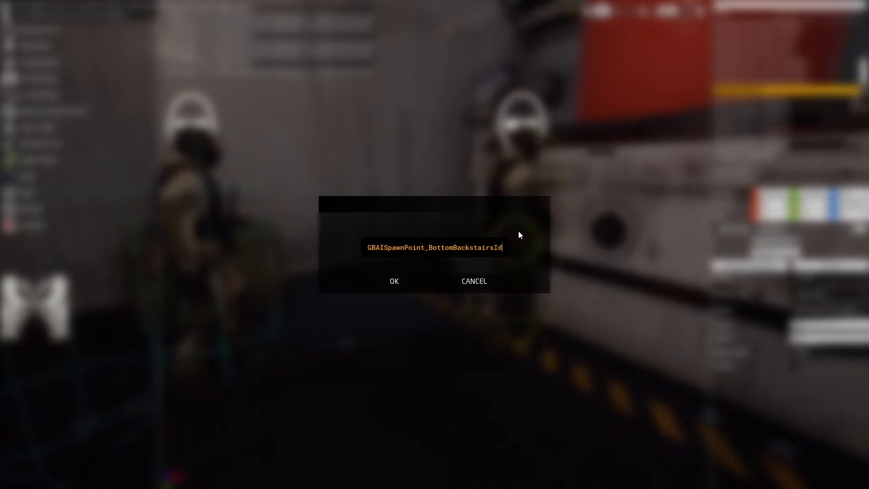
{"action": "key", "text": "Return"}
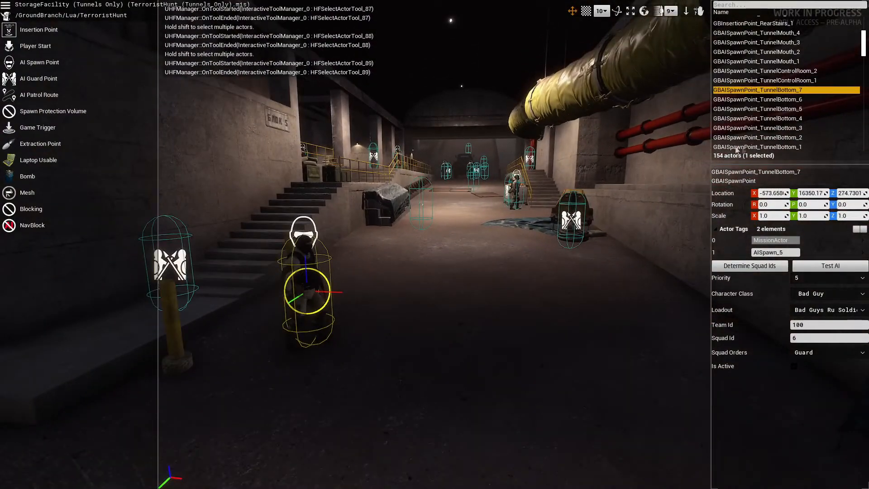
Review the TunnelBottom and SideTunnelGuard spawn points and survey AI coverage through the tunnels and storage rooms up to the StorageGuardThree_1 guard point
{"action": "left_click", "coordinate": [765, 92], "text": "shift"}
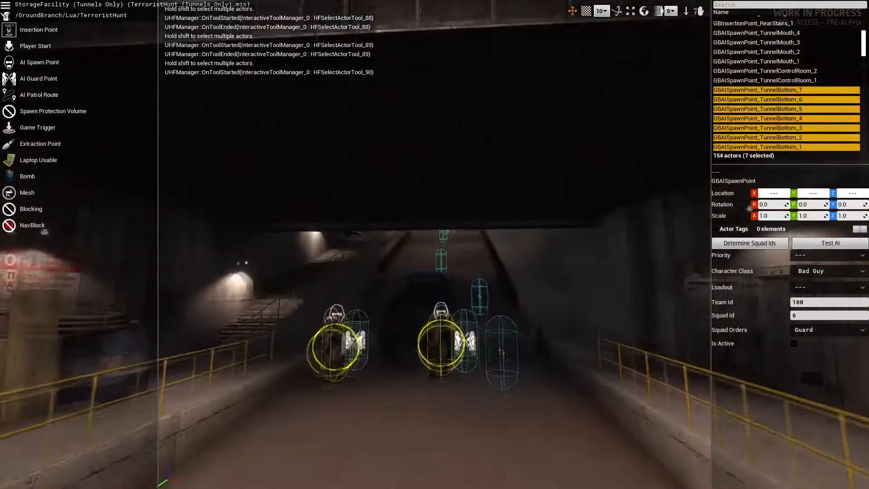
{"action": "key", "text": "w"}
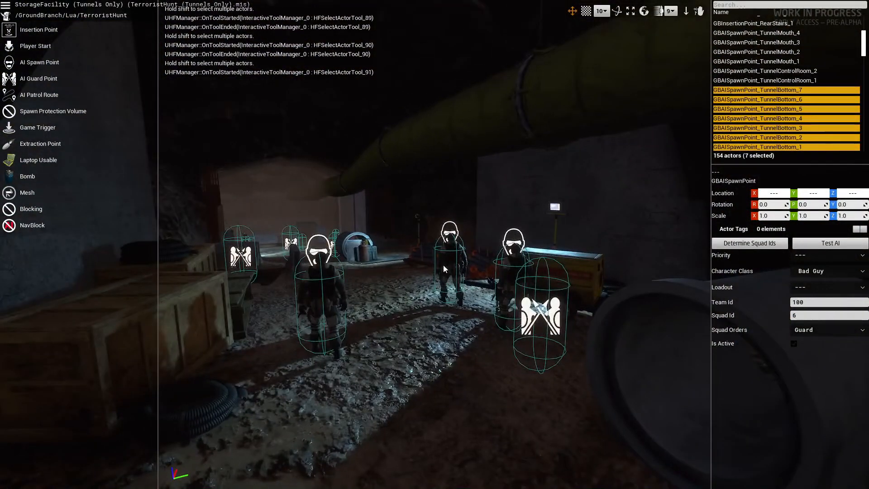
{"action": "left_click", "coordinate": [444, 265]}
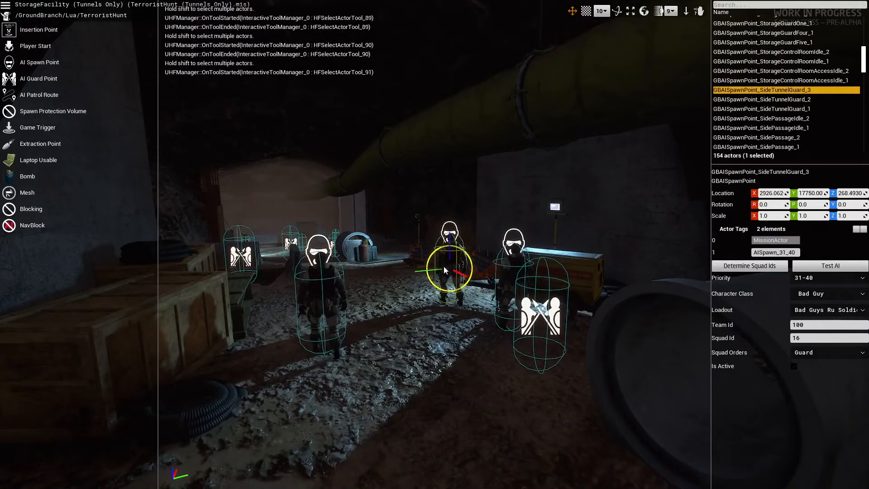
{"action": "left_click", "coordinate": [326, 317]}
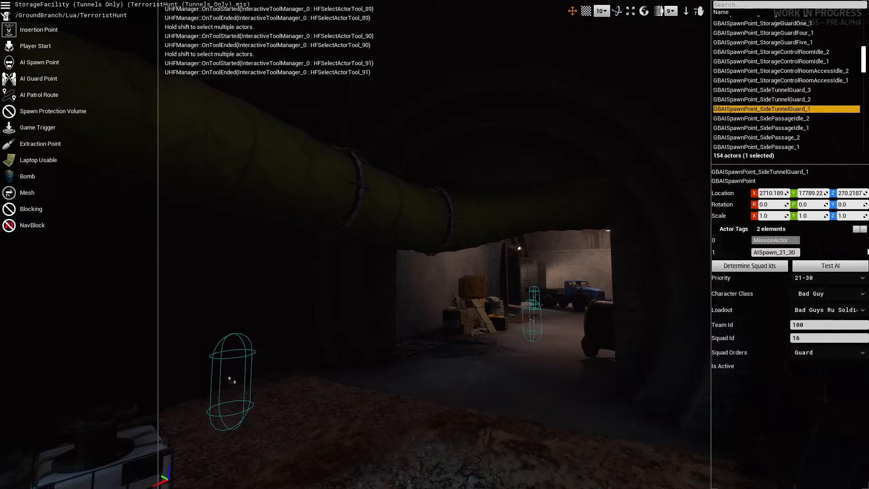
{"action": "key", "text": "w"}
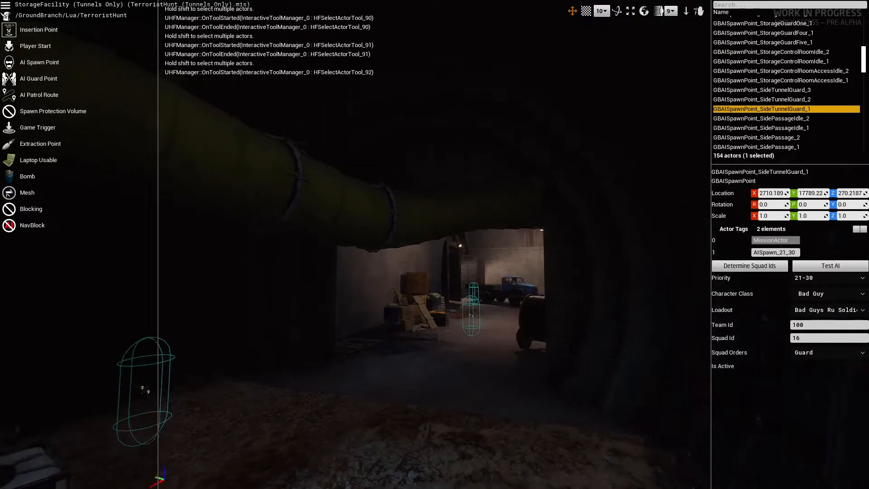
{"action": "key", "text": "w"}
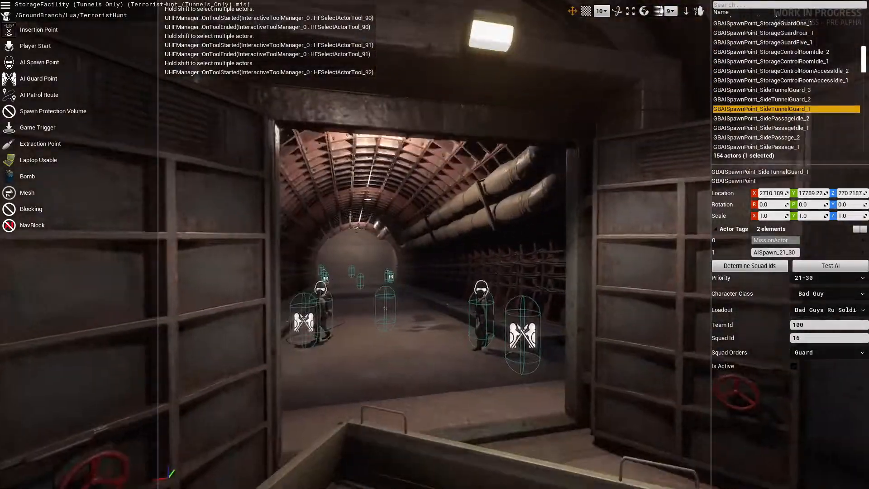
{"action": "key", "text": "w"}
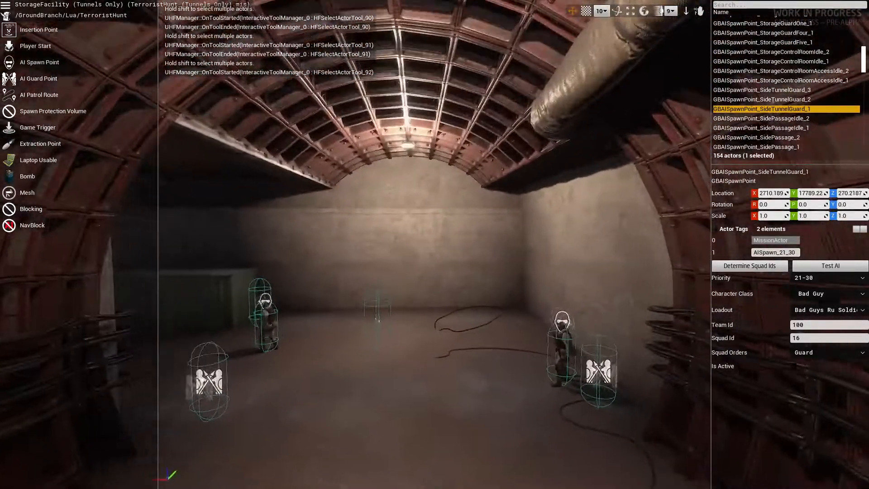
{"action": "key", "text": "w"}
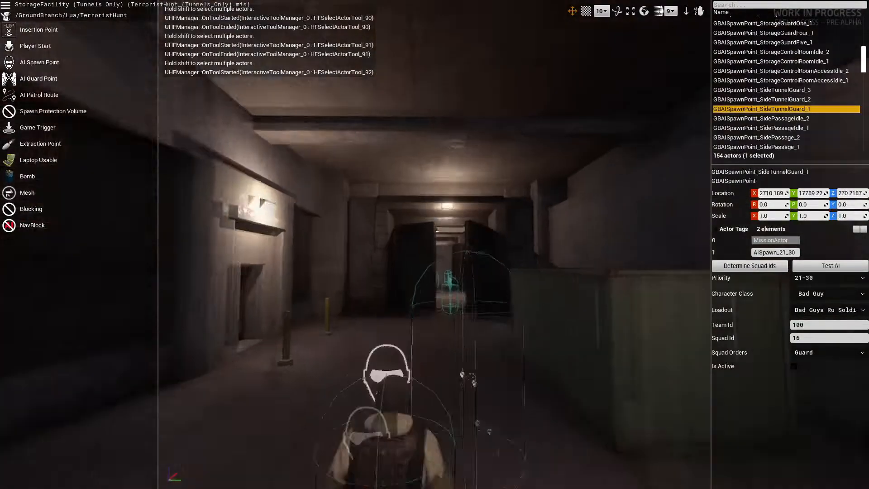
{"action": "key", "text": "w"}
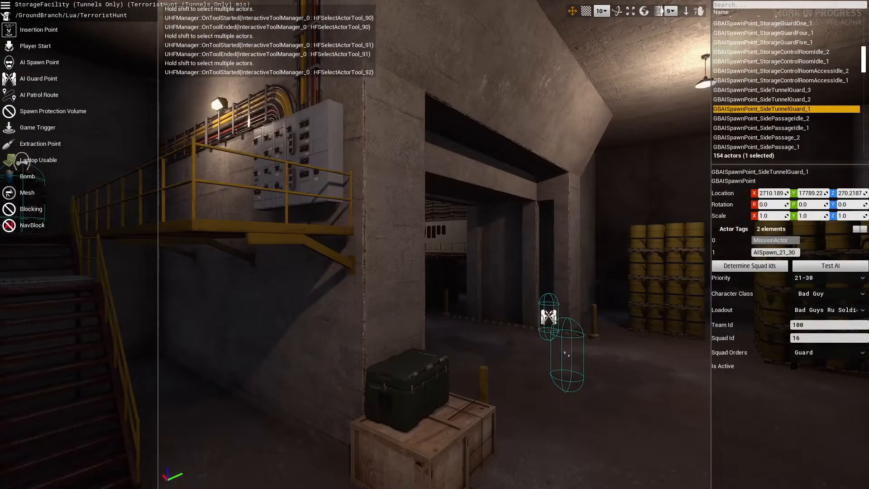
{"action": "key", "text": "w"}
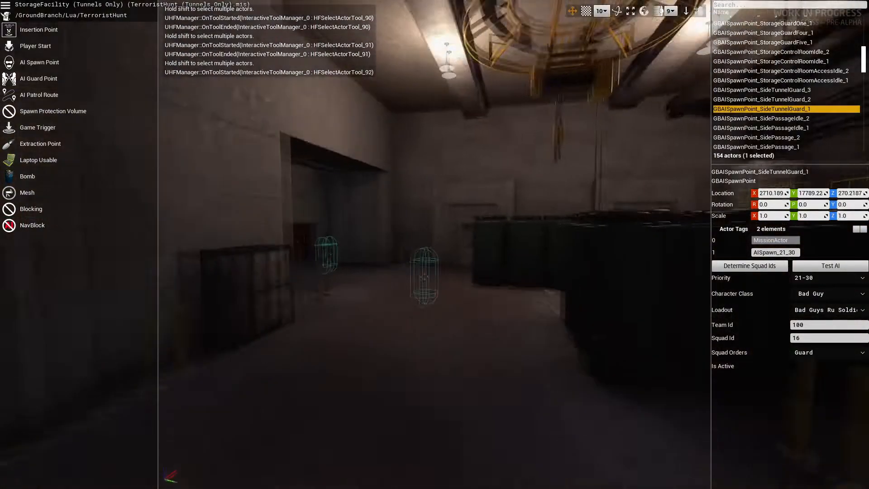
{"action": "key", "text": "w"}
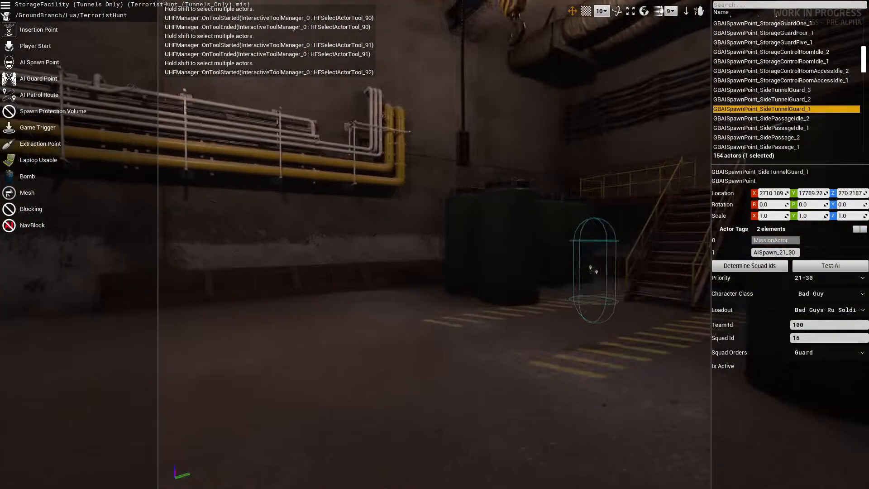
{"action": "key", "text": "w"}
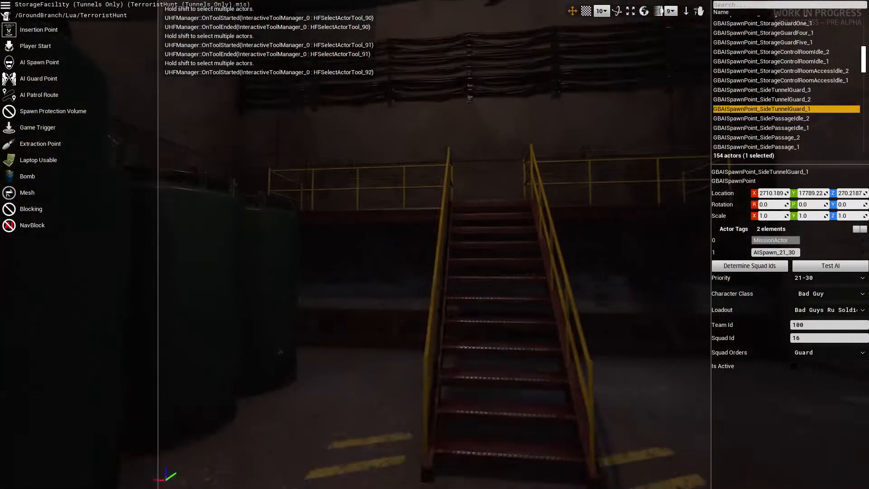
{"action": "key", "text": "w"}
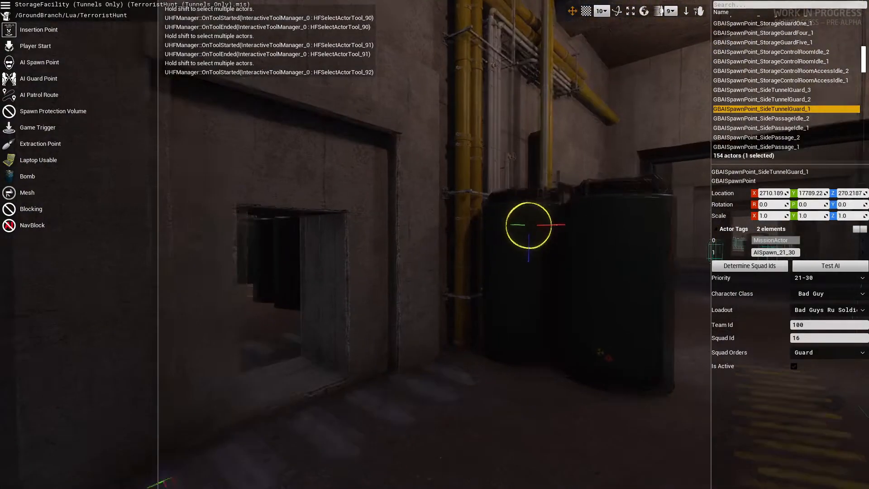
{"action": "key", "text": "w"}
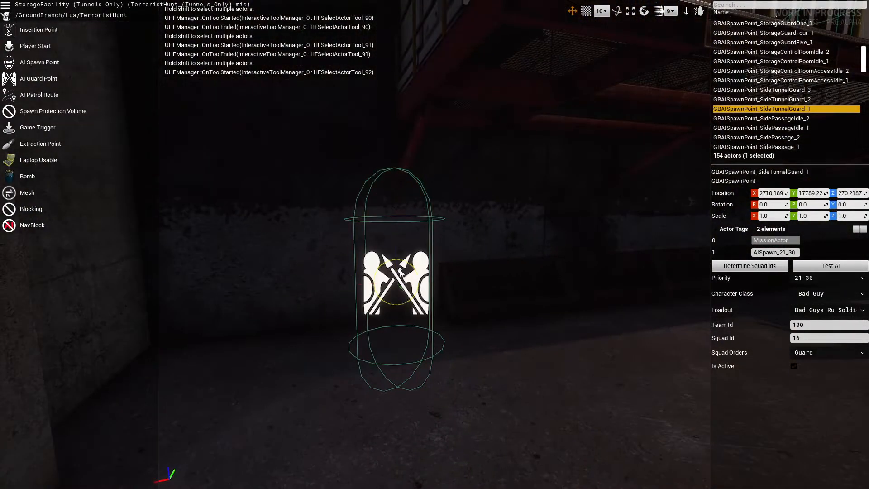
{"action": "left_click", "coordinate": [400, 271]}
Place a new AI spawn point near the concrete wall in the dark storage area, at about X 7057, Y 21508
{"action": "key", "text": "w"}
{"action": "right_click_drag", "start_coordinate": [517, 301], "coordinate": [715, 330]}
{"action": "key", "text": "w"}
{"action": "key", "text": "w"}
{"action": "key", "text": "w"}
{"action": "key", "text": "w"}
{"action": "key", "text": "s"}
{"action": "right_click_drag", "start_coordinate": [444, 103], "coordinate": [517, 102]}
{"action": "key", "text": "a"}
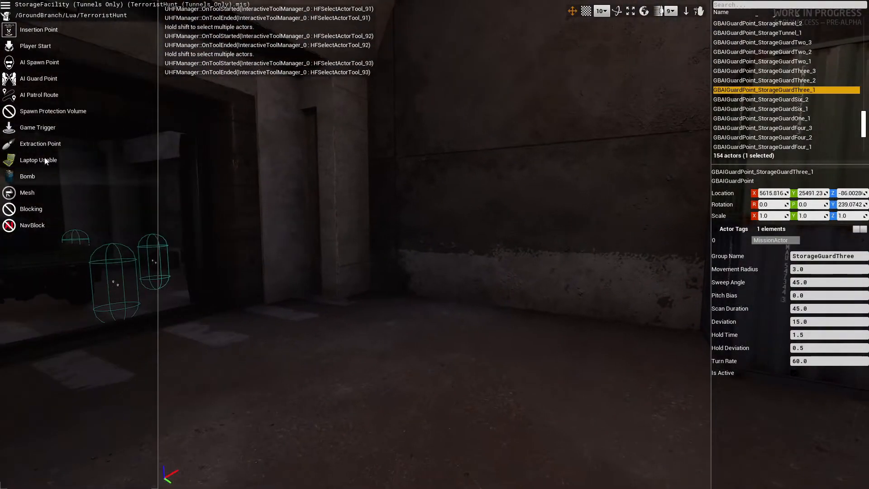
{"action": "left_click", "coordinate": [398, 314]}
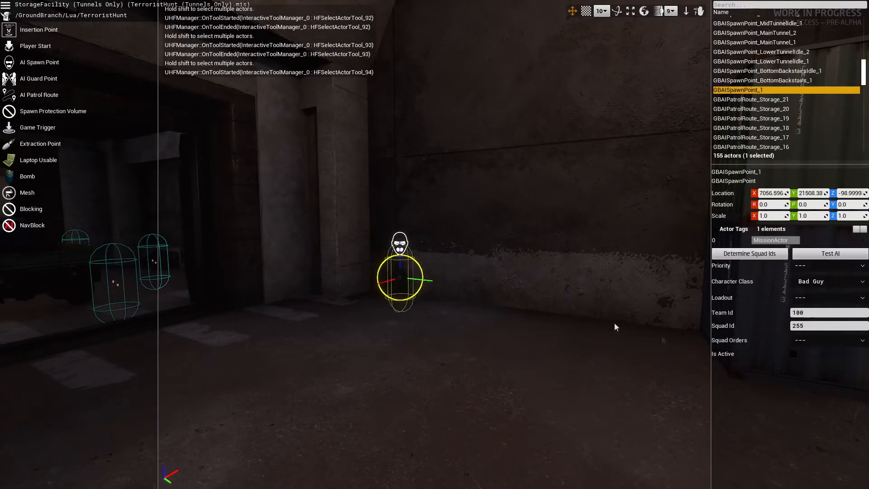
Give the new storage-area AI spawn point priority 21-30 and the Bad Guys Ru Soldier LMG loadout
{"action": "left_click", "coordinate": [814, 267]}
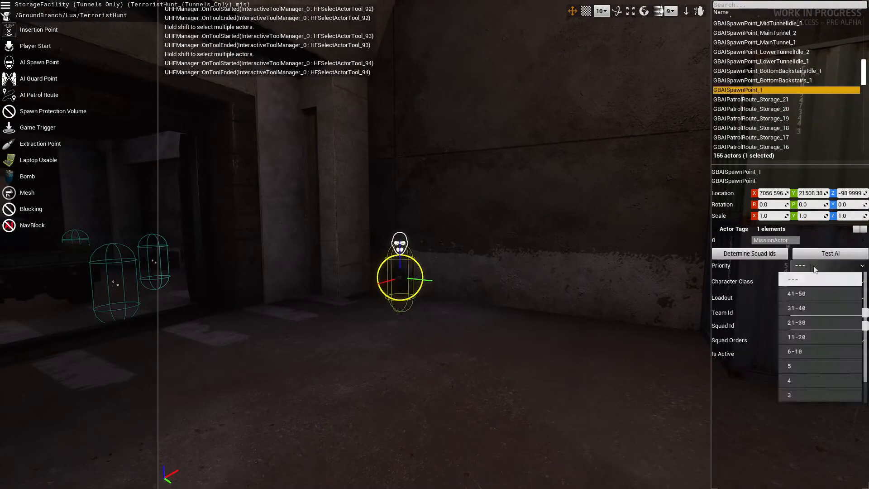
{"action": "left_click", "coordinate": [810, 325]}
{"action": "left_click", "coordinate": [808, 297]}
{"action": "scroll", "coordinate": [814, 365], "scroll_direction": "down", "scroll_amount": 3}
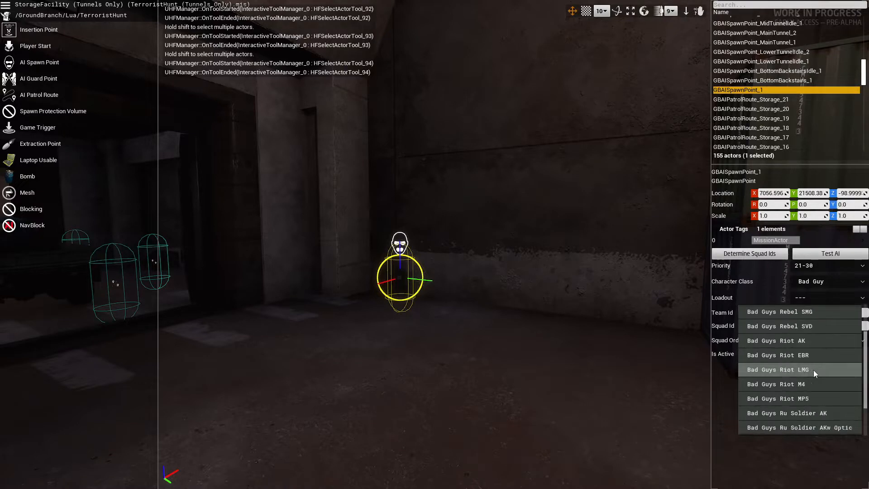
{"action": "scroll", "coordinate": [796, 395], "scroll_direction": "down", "scroll_amount": 2}
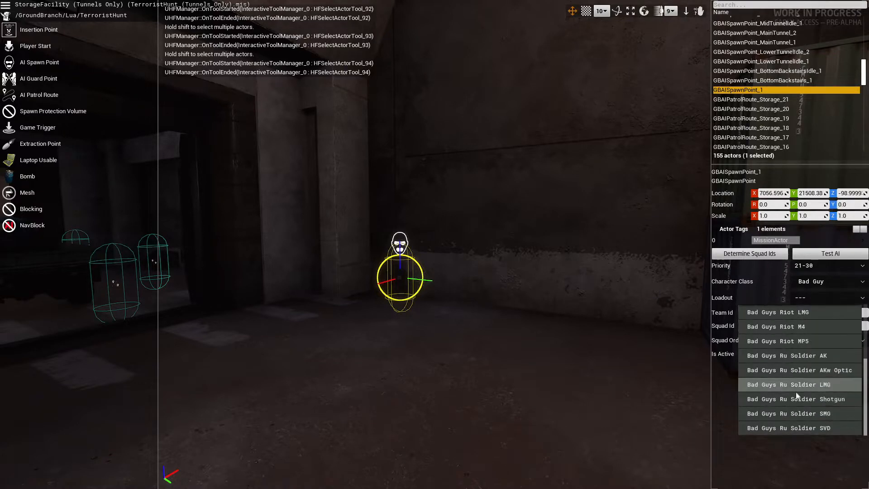
{"action": "left_click", "coordinate": [788, 384]}
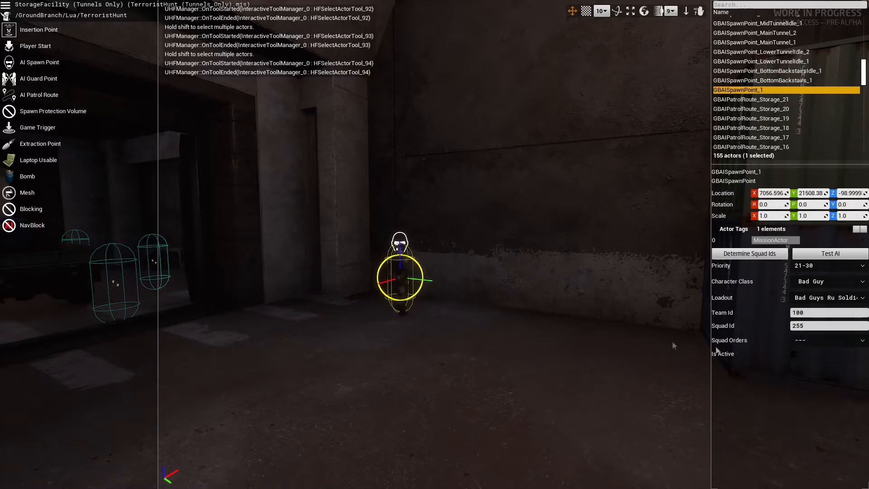
Set the new storage spawn point's squad orders to Guard and duplicate it alongside, at about Y 21622
{"action": "left_click", "coordinate": [808, 349]}
{"action": "right_click_drag", "start_coordinate": [636, 312], "coordinate": [545, 376]}
{"action": "key", "text": "w"}
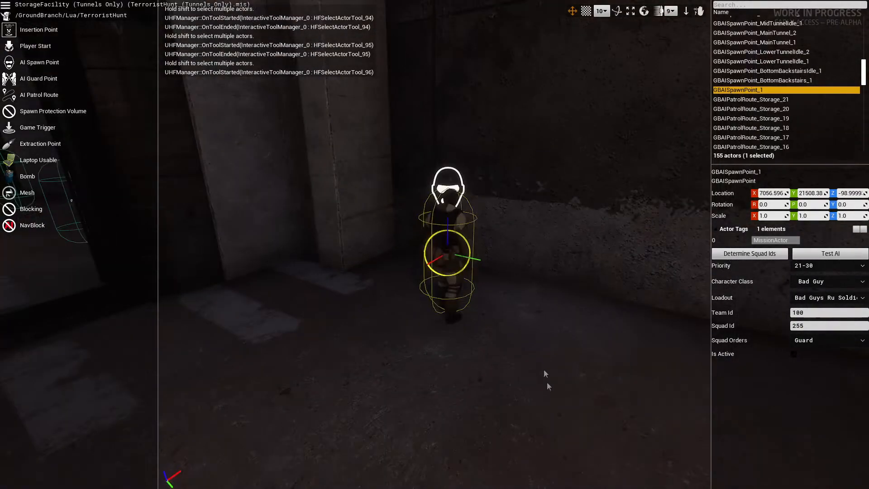
{"action": "left_click", "coordinate": [452, 283]}
{"action": "left_click", "coordinate": [452, 283]}
{"action": "key", "text": "ctrl+d"}
{"action": "left_click_drag", "start_coordinate": [465, 266], "coordinate": [549, 288]}
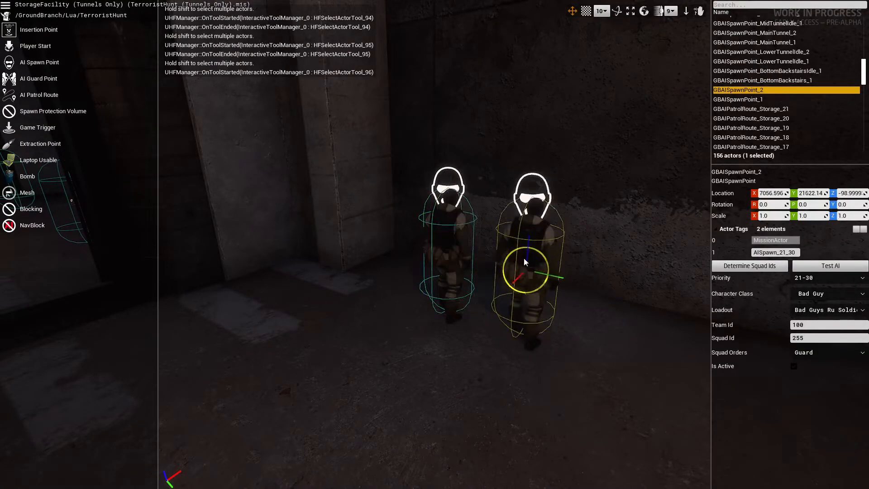
Rotate both storage spawn points away from the wall, the duplicate to about 142° and the original to about 149°
{"action": "left_click", "coordinate": [528, 255]}
{"action": "left_click", "coordinate": [528, 255]}
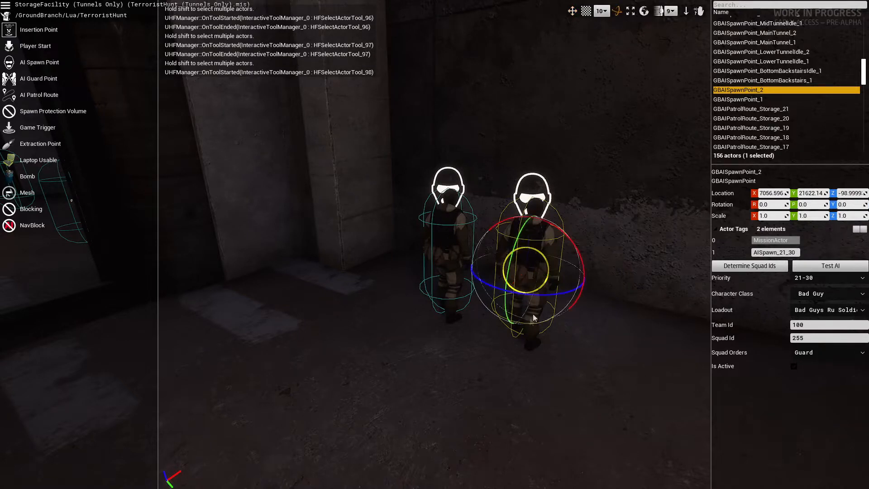
{"action": "left_click", "coordinate": [536, 326]}
{"action": "left_click", "coordinate": [530, 299]}
{"action": "left_click_drag", "start_coordinate": [539, 294], "coordinate": [400, 283]}
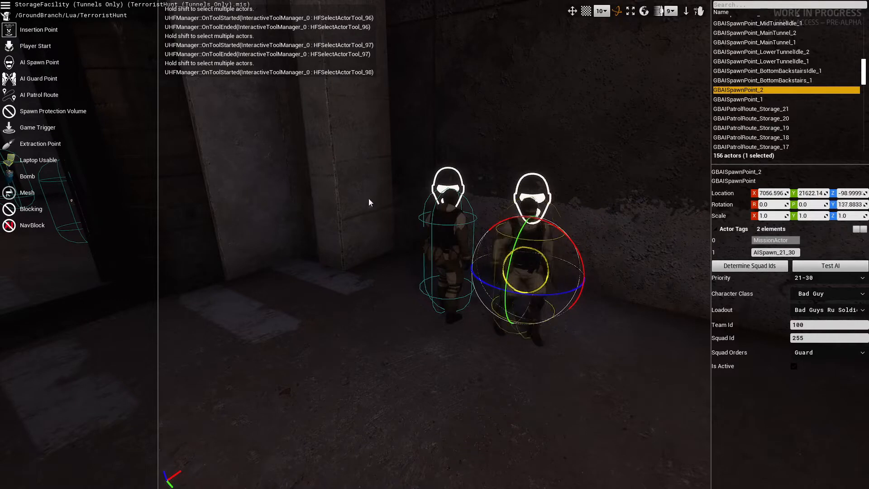
{"action": "left_click", "coordinate": [458, 277]}
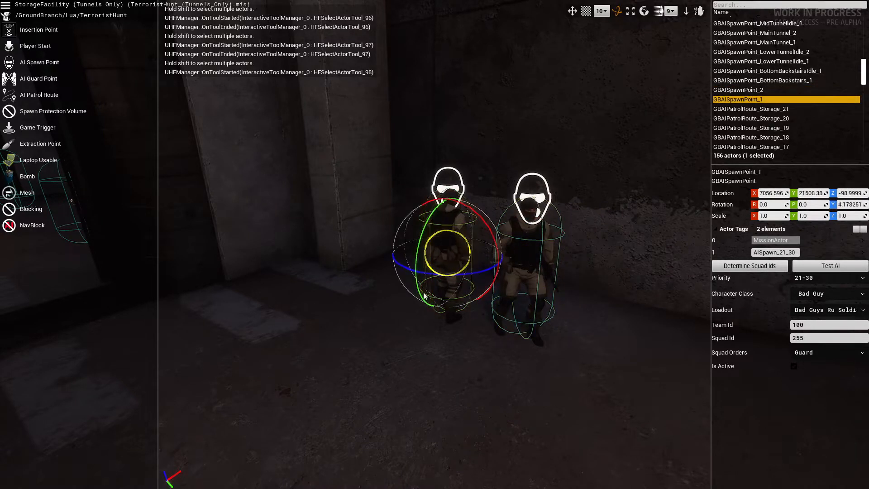
{"action": "left_click_drag", "start_coordinate": [424, 296], "coordinate": [229, 222]}
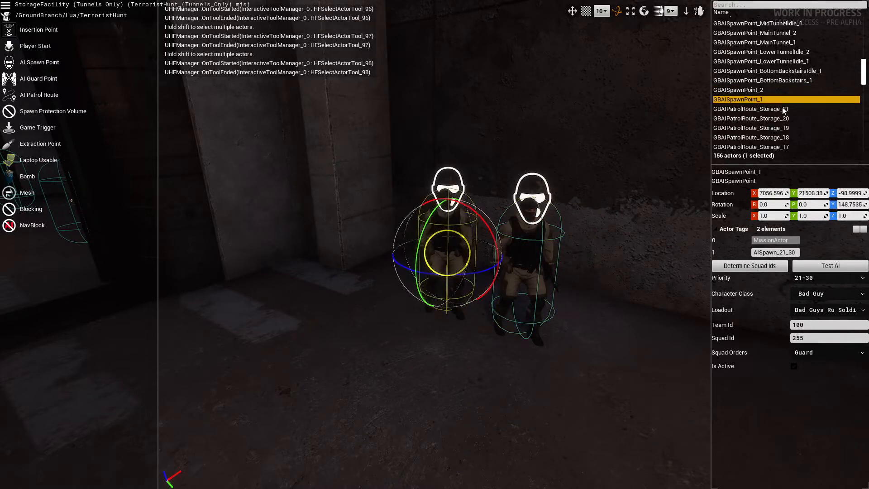
Inspect the guard point beside the stacked containers and review the StorageGuard group names already used in the actor list
{"action": "right_click_drag", "start_coordinate": [421, 206], "coordinate": [489, 207]}
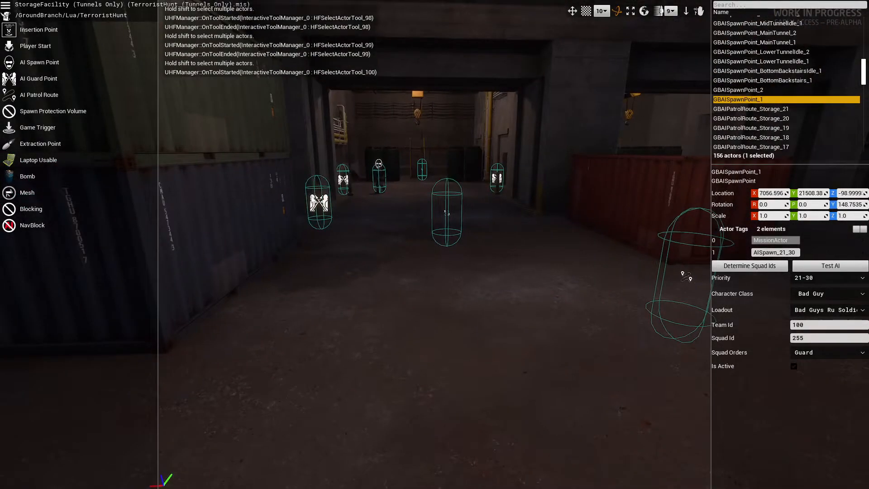
{"action": "left_click", "coordinate": [318, 203]}
{"action": "right_click_drag", "start_coordinate": [319, 202], "coordinate": [243, 201]}
{"action": "scroll", "coordinate": [788, 112], "scroll_direction": "up", "scroll_amount": 1}
{"action": "scroll", "coordinate": [788, 112], "scroll_direction": "up", "scroll_amount": 1}
{"action": "scroll", "coordinate": [788, 112], "scroll_direction": "down", "scroll_amount": 3}
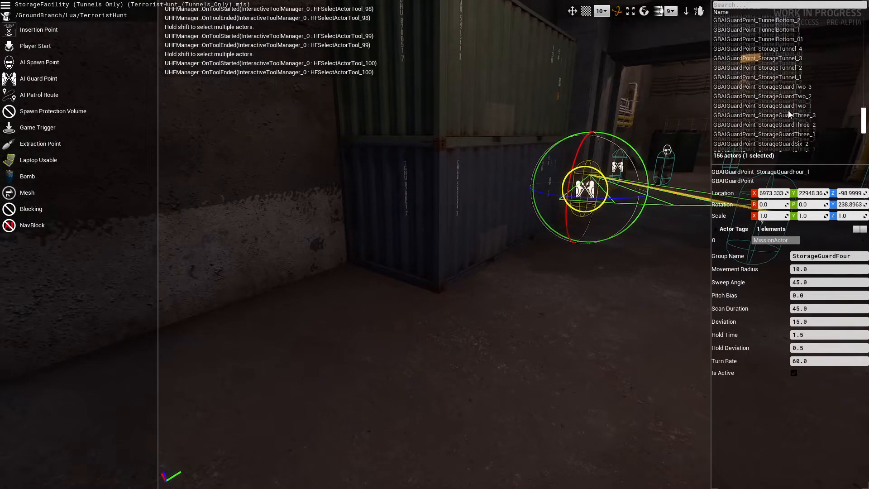
{"action": "scroll", "coordinate": [788, 113], "scroll_direction": "down", "scroll_amount": 2}
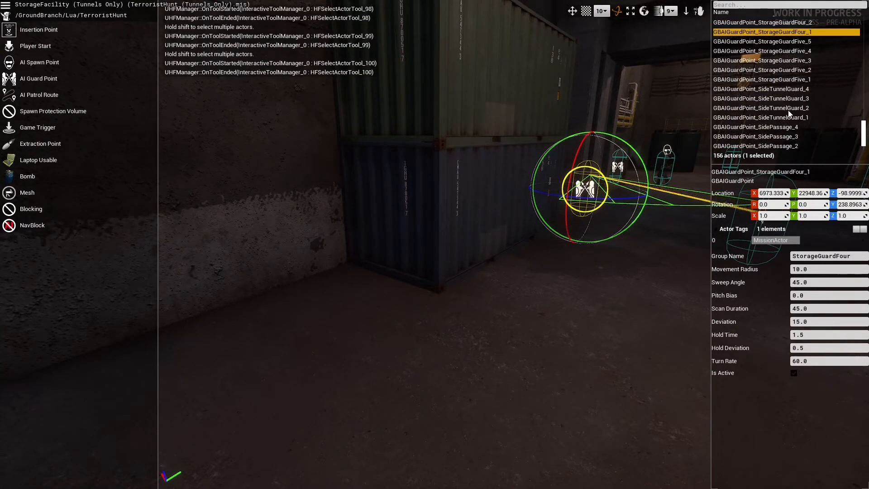
{"action": "scroll", "coordinate": [793, 113], "scroll_direction": "down", "scroll_amount": 1}
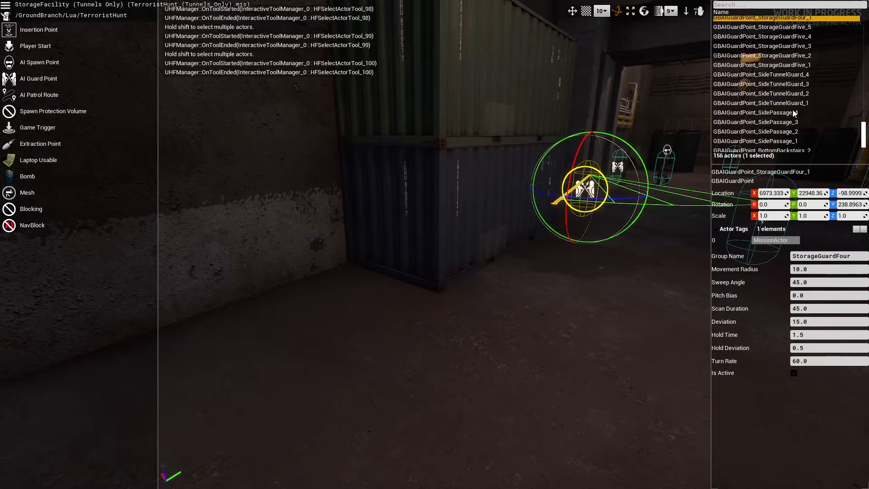
{"action": "scroll", "coordinate": [793, 113], "scroll_direction": "up", "scroll_amount": 2}
{"action": "scroll", "coordinate": [793, 112], "scroll_direction": "up", "scroll_amount": 1}
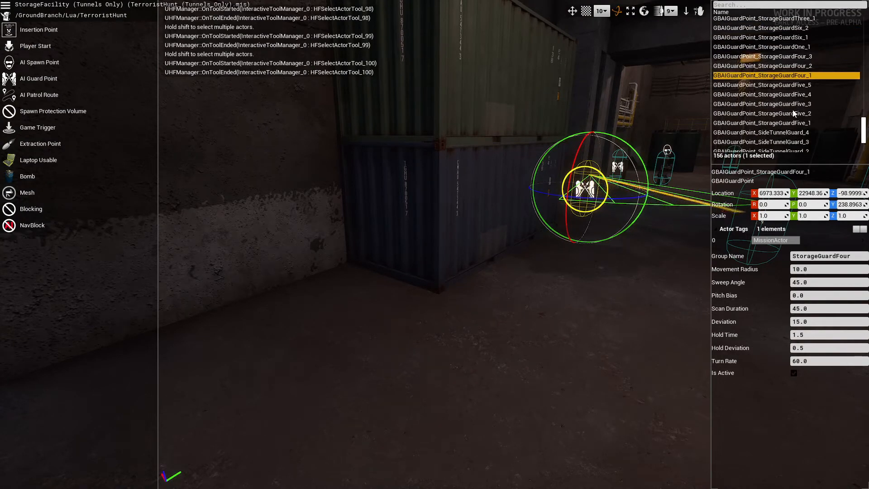
{"action": "scroll", "coordinate": [763, 113], "scroll_direction": "up", "scroll_amount": 2}
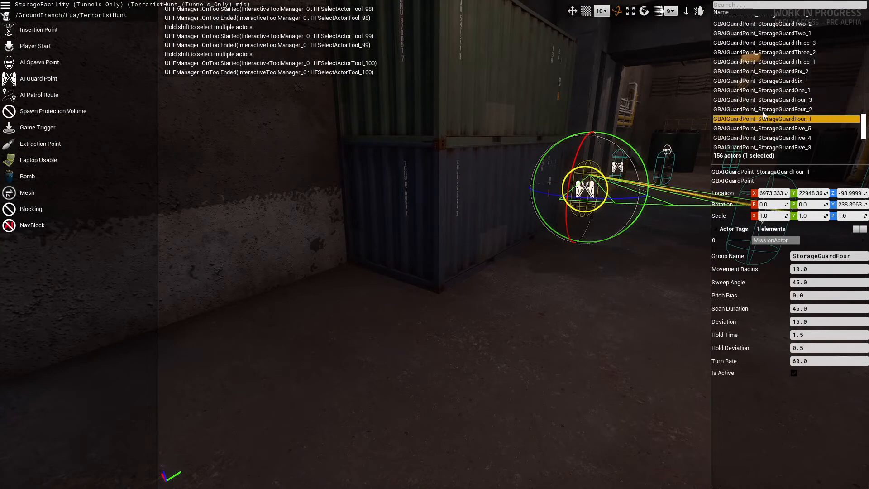
{"action": "scroll", "coordinate": [778, 104], "scroll_direction": "down", "scroll_amount": 2}
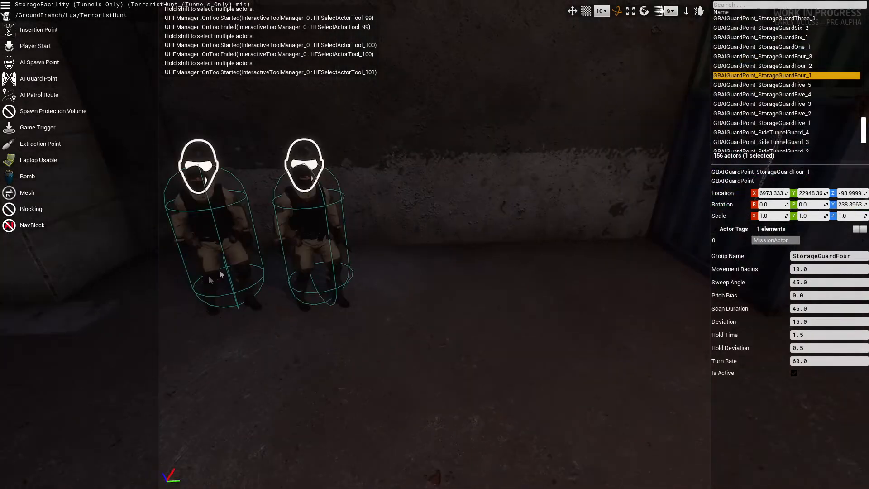
Rename the two new storage spawn points together as GBAISpawnPoint_StorageGuardSeven_1
{"action": "left_click", "coordinate": [299, 245]}
{"action": "left_click", "coordinate": [220, 245], "text": "shift"}
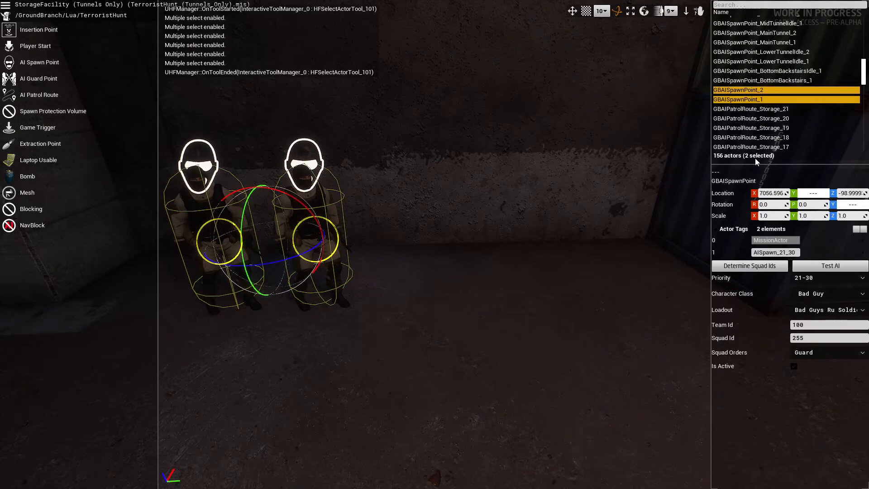
{"action": "key", "text": "F2"}
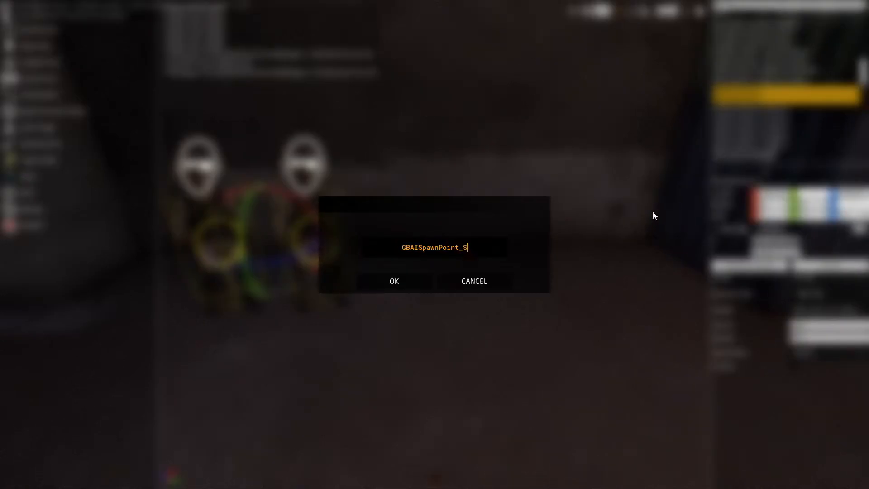
{"action": "type", "text": "StorageGuardSeven_1"}
{"action": "key", "text": "Return"}
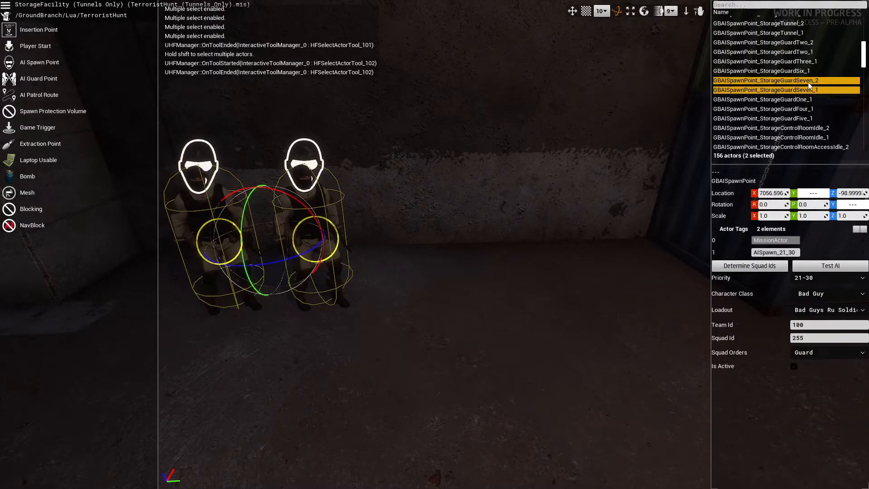
Set the priority of the StorageGuardSeven_1 spawn point to 31-40
{"action": "key", "text": "s"}
{"action": "right_click_drag", "start_coordinate": [488, 272], "coordinate": [393, 272]}
{"action": "key", "text": "w"}
{"action": "key", "text": "s"}
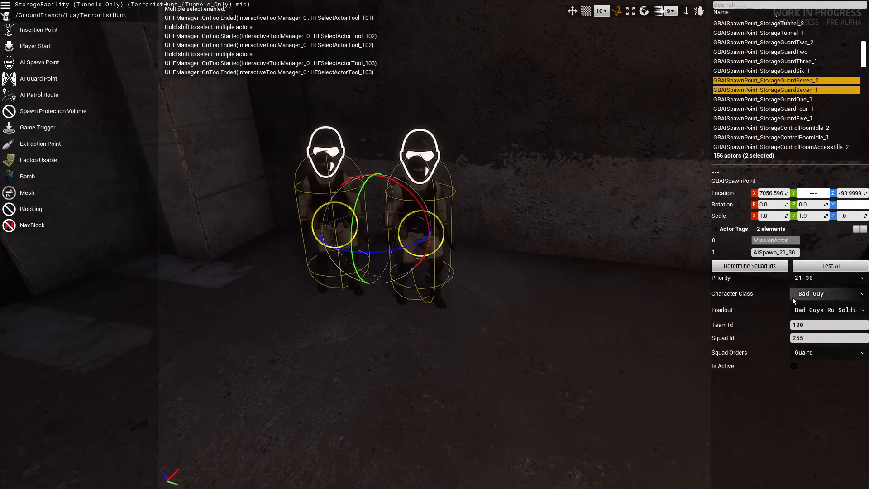
{"action": "left_click", "coordinate": [439, 246]}
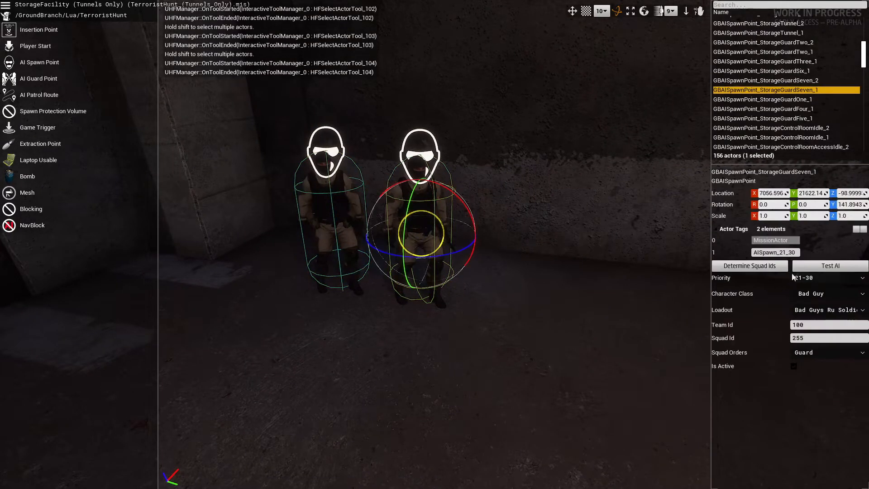
{"action": "left_click", "coordinate": [808, 280]}
{"action": "left_click", "coordinate": [803, 318]}
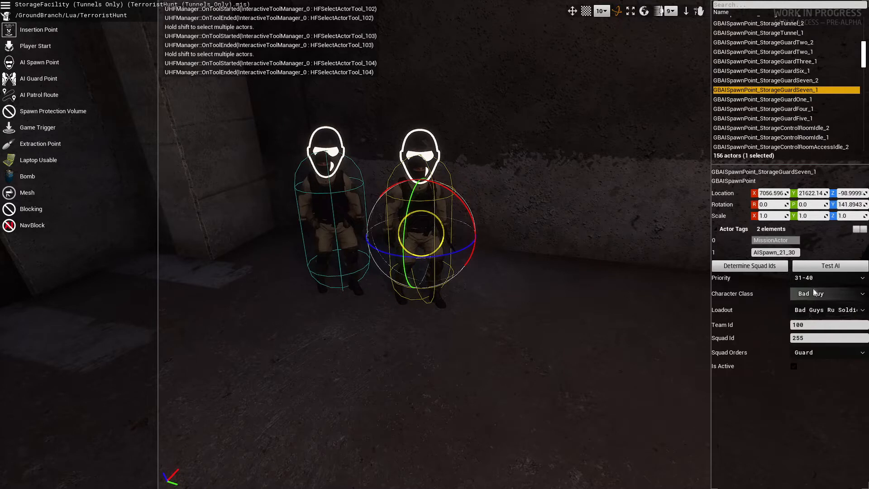
Check the priority and loadout settings of the two StorageGuardSeven spawn points
{"action": "left_click", "coordinate": [811, 279]}
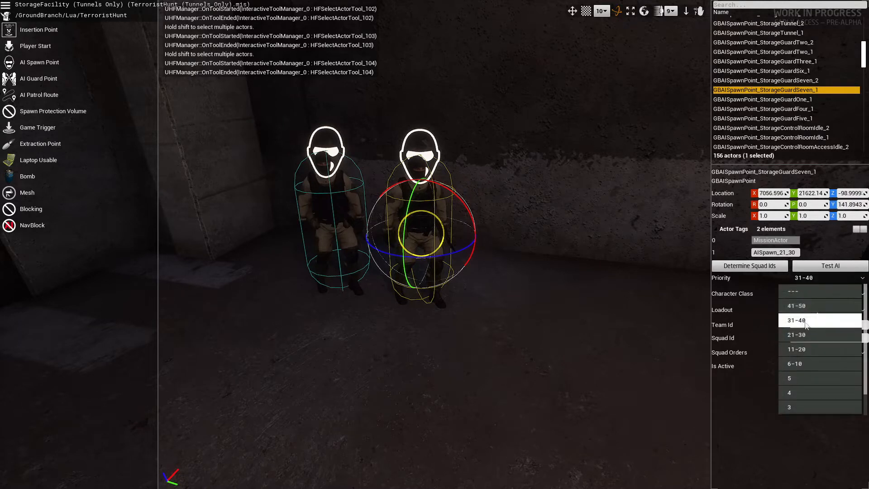
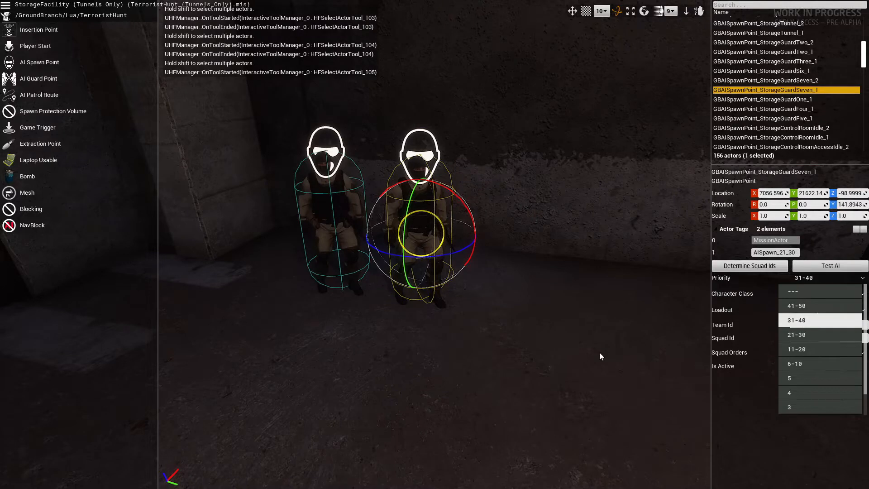
{"action": "left_click", "coordinate": [556, 309]}
{"action": "left_click", "coordinate": [339, 249], "text": "shift"}
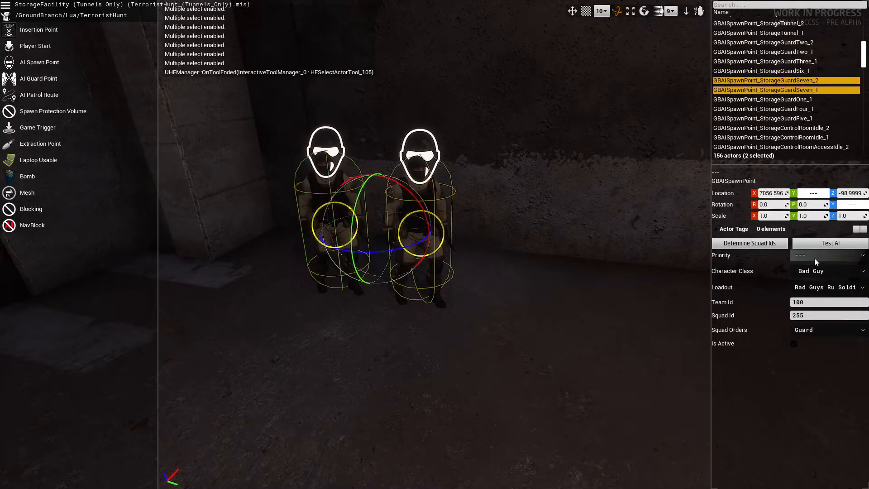
{"action": "left_click", "coordinate": [414, 253]}
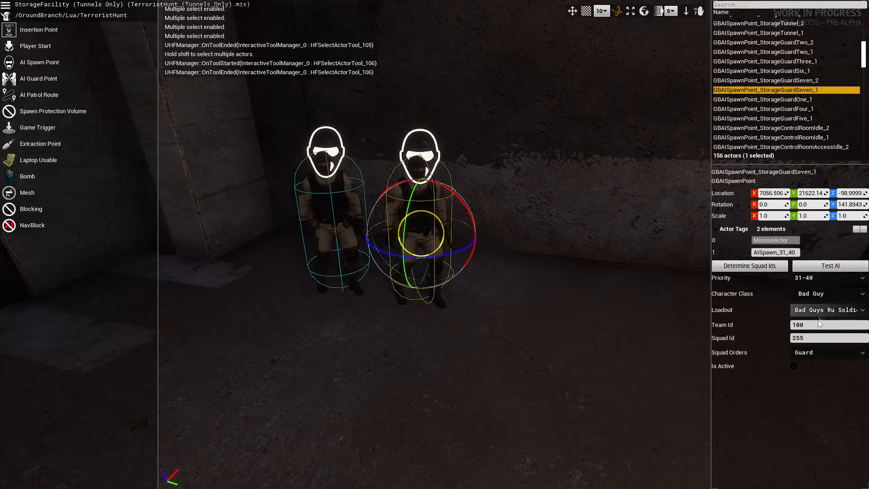
{"action": "left_click", "coordinate": [821, 310]}
{"action": "left_click", "coordinate": [589, 319]}
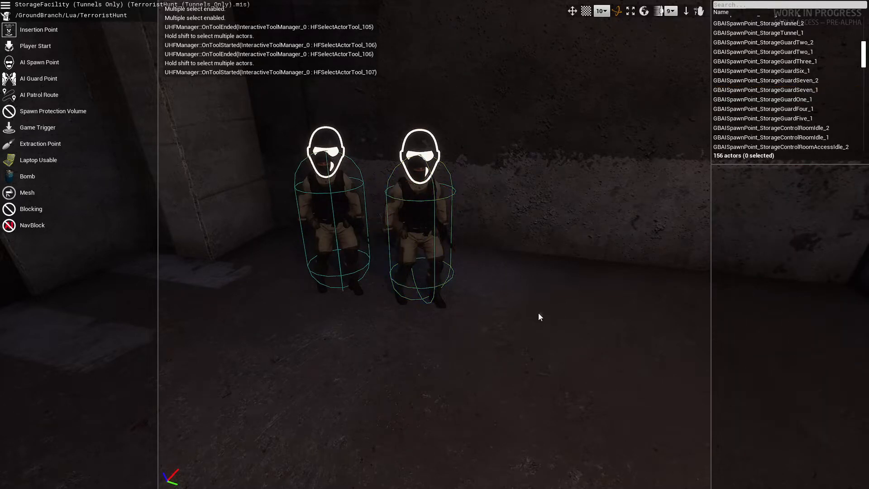
Place an AI guard point beside the two StorageGuardSeven spawn points, at about X 7108, Y 21386, rotated to about 153°
{"action": "right_click_drag", "start_coordinate": [539, 313], "coordinate": [503, 317]}
{"action": "key", "text": "s"}
{"action": "left_click_drag", "start_coordinate": [28, 82], "coordinate": [179, 135]}
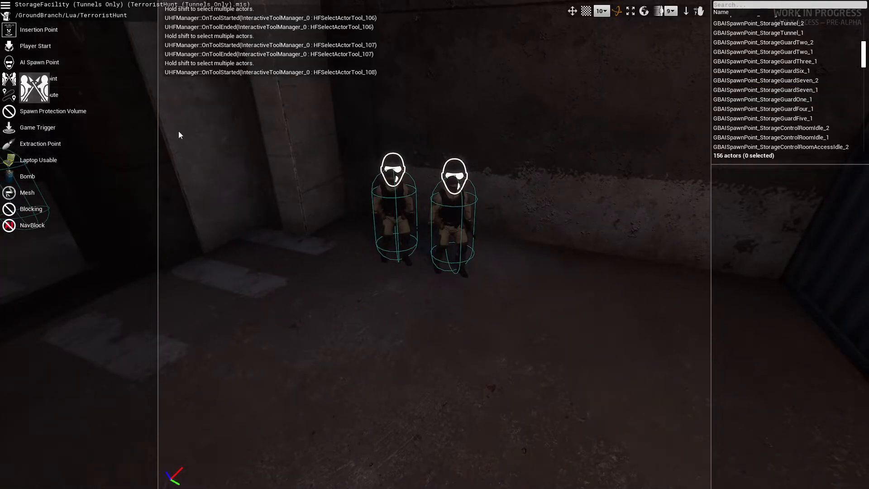
{"action": "left_click_drag", "start_coordinate": [358, 230], "coordinate": [216, 139]}
Place a second AI guard point near the stacked containers, at about X 7093, Y 22063, rotated to about 201°
{"action": "right_click_drag", "start_coordinate": [216, 138], "coordinate": [265, 135]}
{"action": "left_click_drag", "start_coordinate": [41, 79], "coordinate": [460, 229]}
{"action": "left_click", "coordinate": [465, 245]}
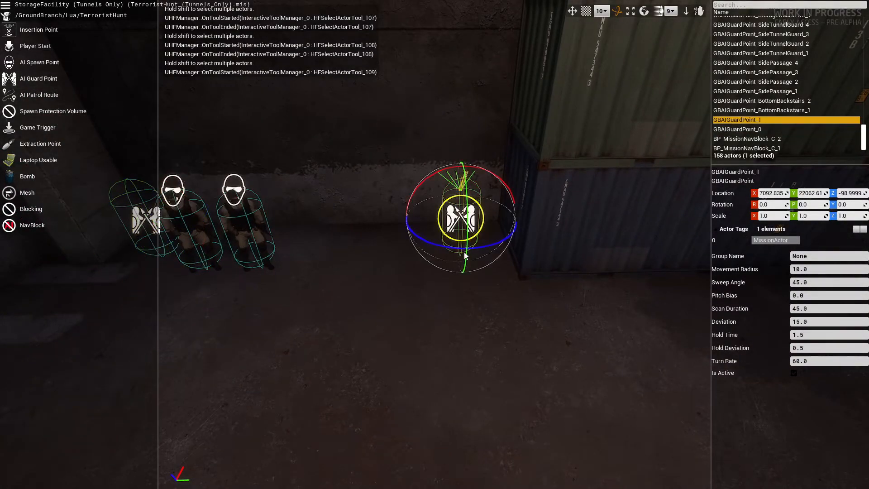
{"action": "left_click_drag", "start_coordinate": [542, 248], "coordinate": [499, 115]}
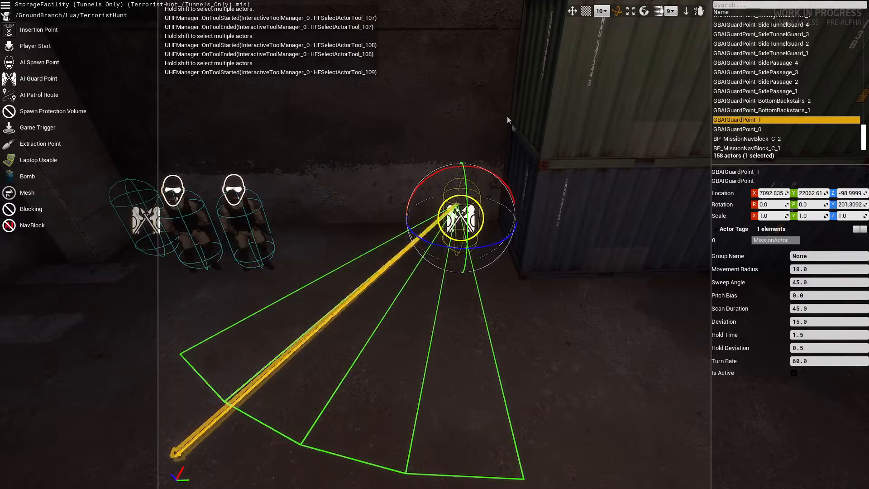
Place a third AI guard point by the truck doorway, at about X 6926, Y 21264, rotated to about 150°
{"action": "right_click_drag", "start_coordinate": [511, 124], "coordinate": [375, 124]}
{"action": "mouse_move", "coordinate": [433, 206]}
{"action": "right_mouse_down"}
{"action": "mouse_move", "coordinate": [387, 207]}
{"action": "mouse_move", "coordinate": [446, 206]}
{"action": "mouse_move", "coordinate": [432, 206]}
{"action": "right_mouse_up"}
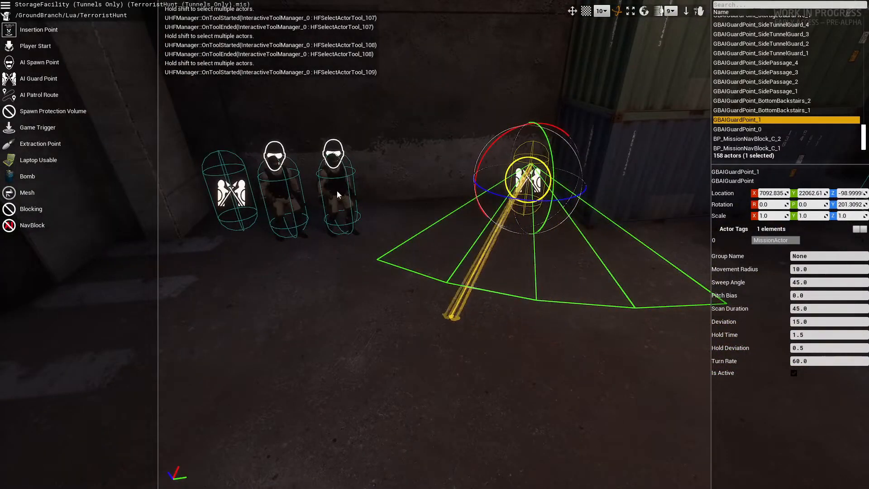
{"action": "right_click_drag", "start_coordinate": [512, 256], "coordinate": [607, 293]}
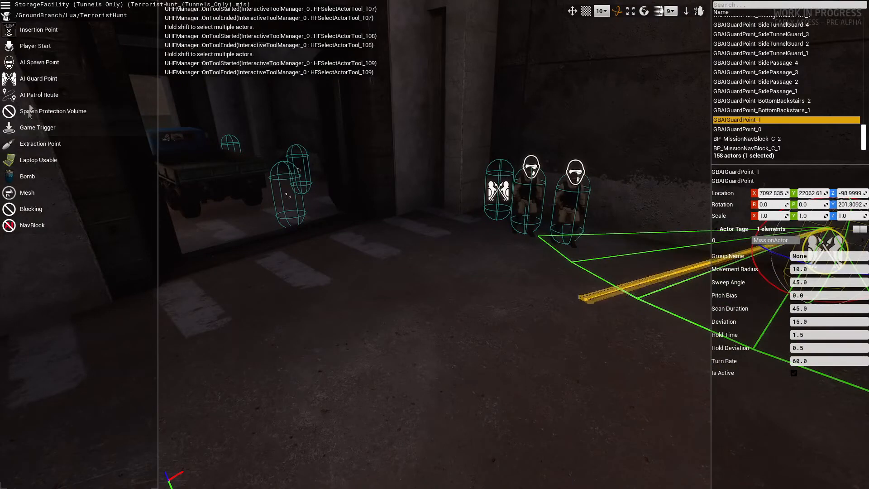
{"action": "left_click", "coordinate": [32, 83]}
{"action": "left_click", "coordinate": [431, 223]}
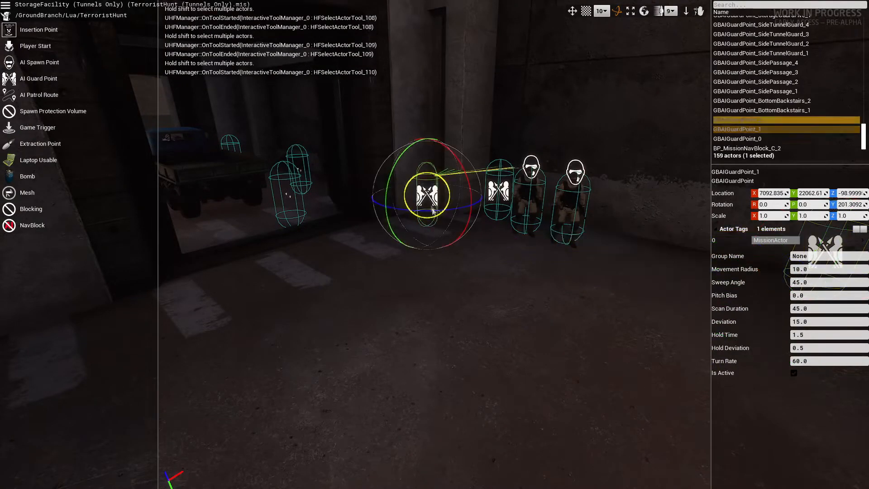
{"action": "left_click_drag", "start_coordinate": [421, 211], "coordinate": [355, 175]}
Place a fourth AI guard point by the concrete pillar beyond the doorway, at about X 6181, Y 21279, rotated to about 71°
{"action": "mouse_move", "coordinate": [405, 304]}
{"action": "right_mouse_down"}
{"action": "mouse_move", "coordinate": [475, 306]}
{"action": "mouse_move", "coordinate": [337, 303]}
{"action": "mouse_move", "coordinate": [471, 296]}
{"action": "mouse_move", "coordinate": [407, 297]}
{"action": "right_mouse_up"}
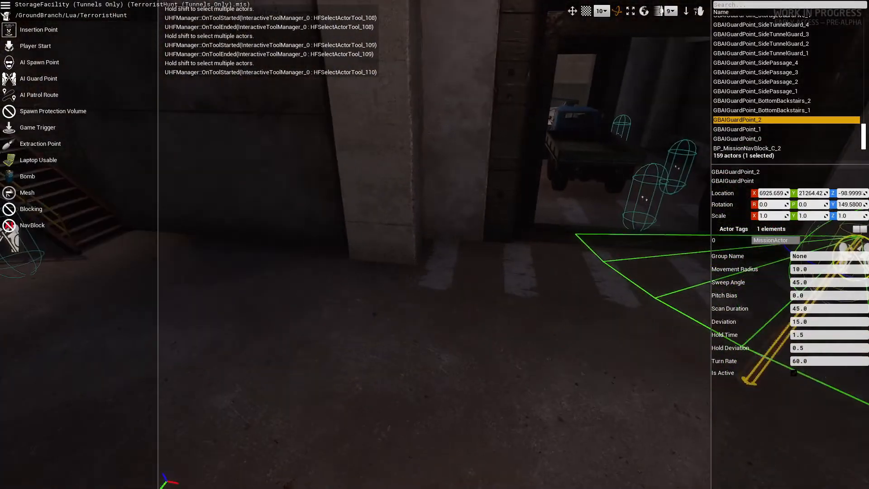
{"action": "left_click_drag", "start_coordinate": [27, 79], "coordinate": [458, 265]}
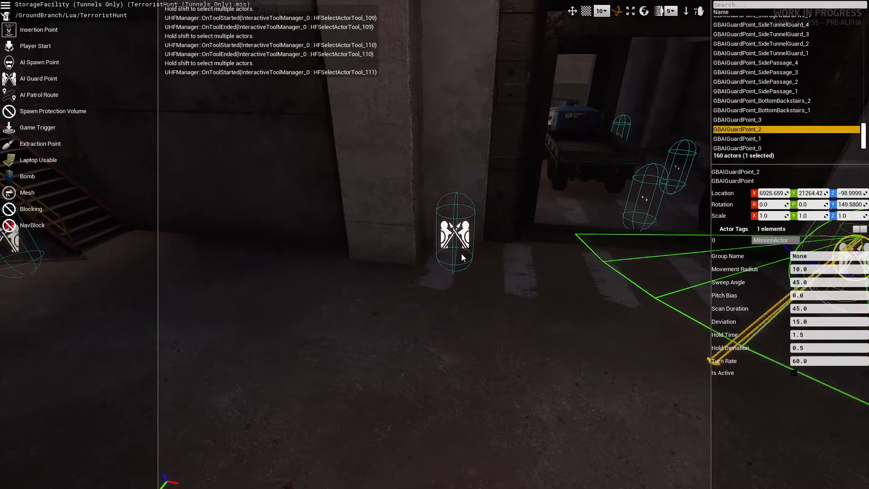
{"action": "left_click", "coordinate": [477, 264]}
{"action": "left_click", "coordinate": [467, 256]}
{"action": "left_click_drag", "start_coordinate": [477, 261], "coordinate": [360, 275]}
Rename the four new unnamed AI guard points together as GBAIGuardPoint_StorageGuardSeven
{"action": "right_click_drag", "start_coordinate": [360, 275], "coordinate": [731, 260]}
{"action": "left_click", "coordinate": [800, 120]}
{"action": "scroll", "coordinate": [801, 120], "scroll_direction": "down", "scroll_amount": 1}
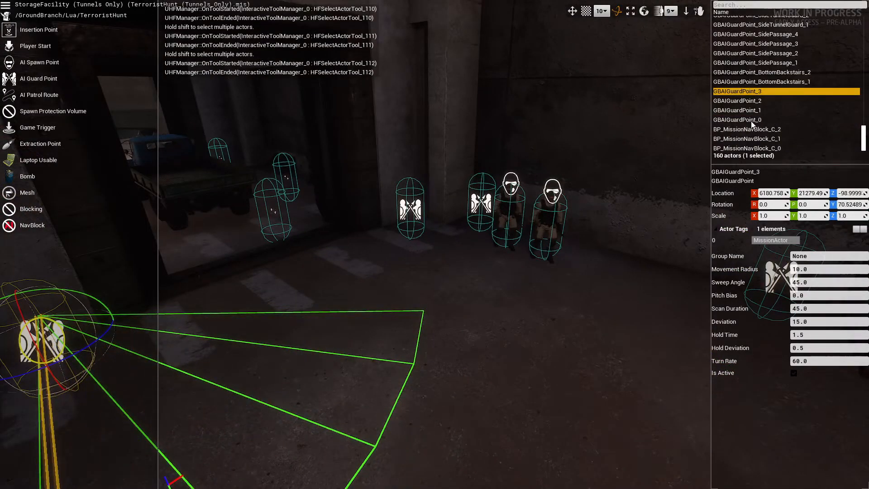
{"action": "left_click", "coordinate": [754, 120]}
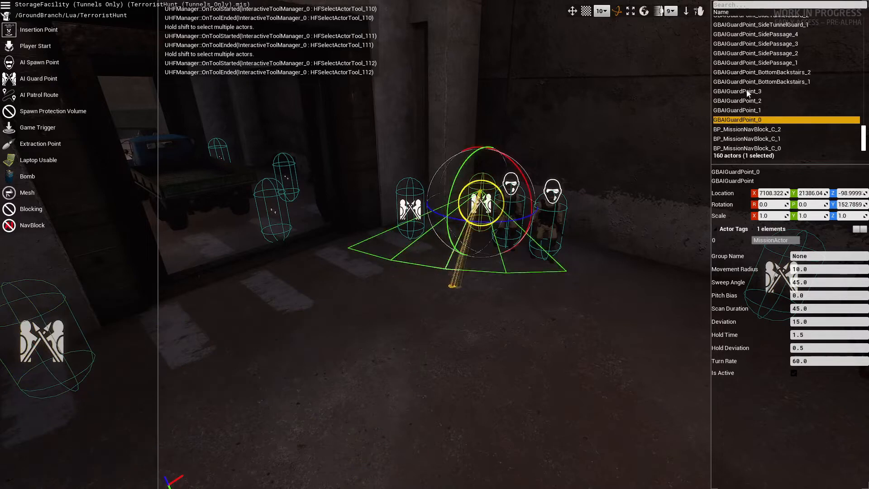
{"action": "left_click", "coordinate": [748, 93], "text": "shift"}
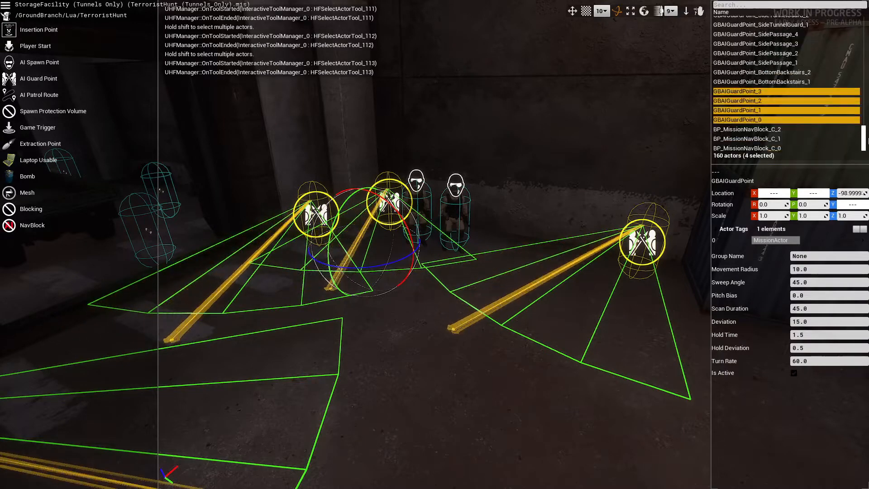
{"action": "key", "text": "F2"}
{"action": "key", "text": "End"}
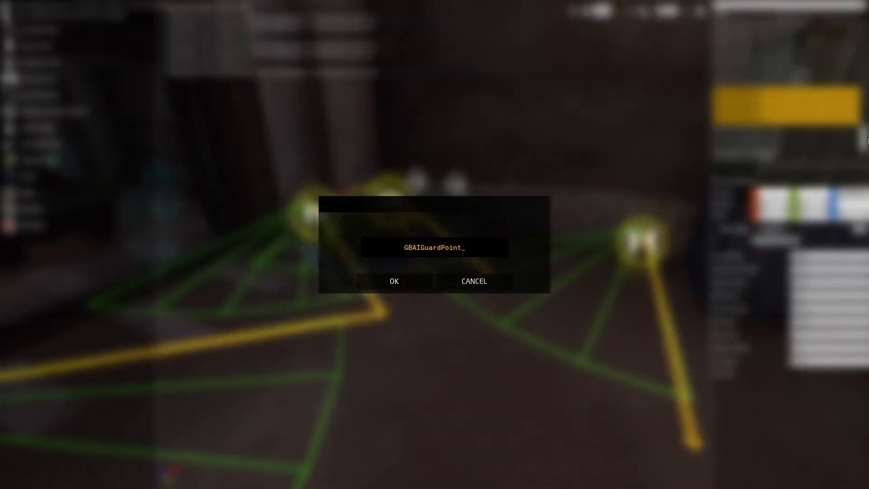
{"action": "type", "text": "Guar"}
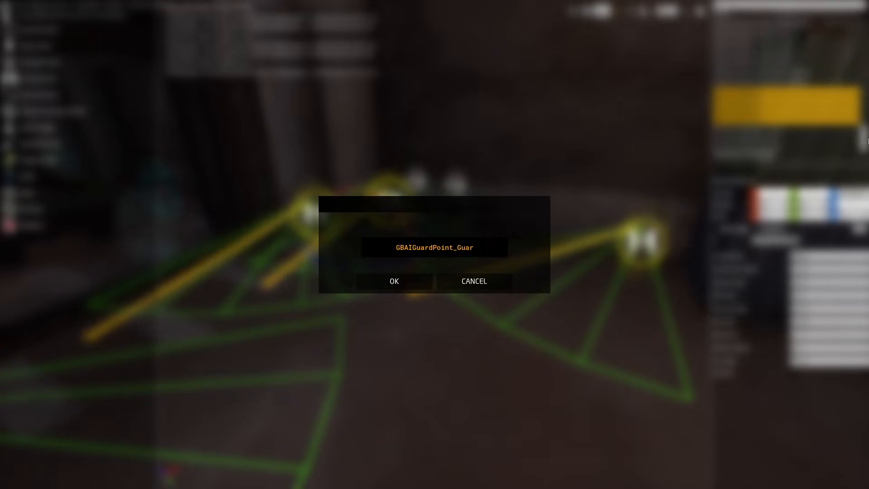
{"action": "key", "text": "BackSpace"}
{"action": "key", "text": "BackSpace"}
{"action": "key", "text": "BackSpace"}
{"action": "key", "text": "BackSpace"}
{"action": "type", "text": "StorageGuardSeven"}
{"action": "key", "text": "Return"}
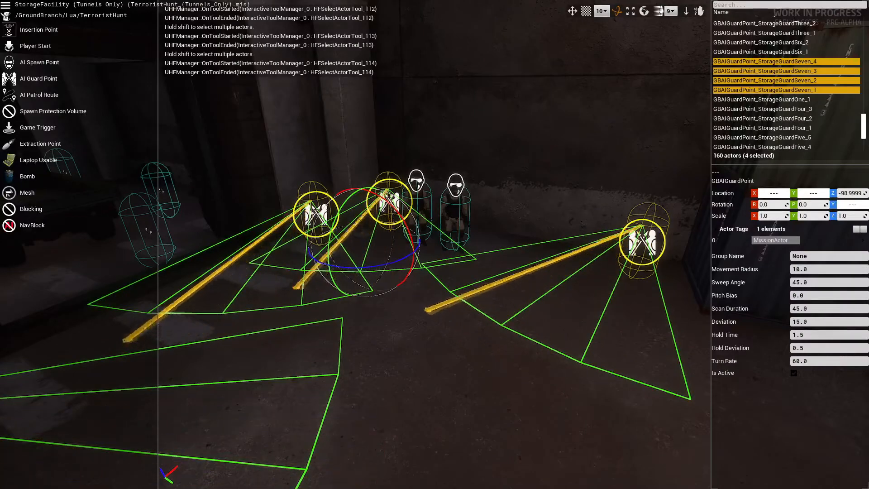
Set the group name of the four StorageGuardSeven guard points to StorageGuardSeven and deselect them
{"action": "left_click", "coordinate": [800, 256]}
{"action": "type", "text": "StorageGuardSeven"}
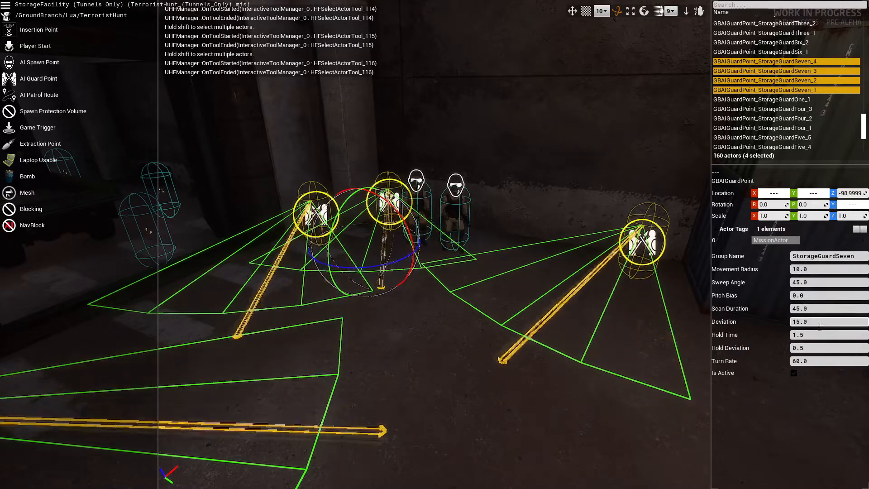
{"action": "left_click", "coordinate": [442, 379]}
Validate the mission data, review the reported problems and dismiss the report
{"action": "right_click_drag", "start_coordinate": [441, 375], "coordinate": [81, 344]}
{"action": "key", "text": "w"}
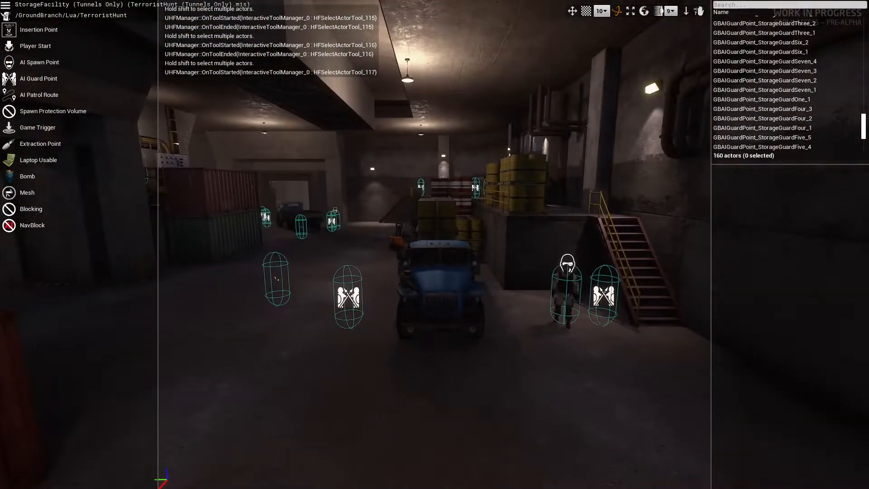
{"action": "left_click", "coordinate": [14, 49]}
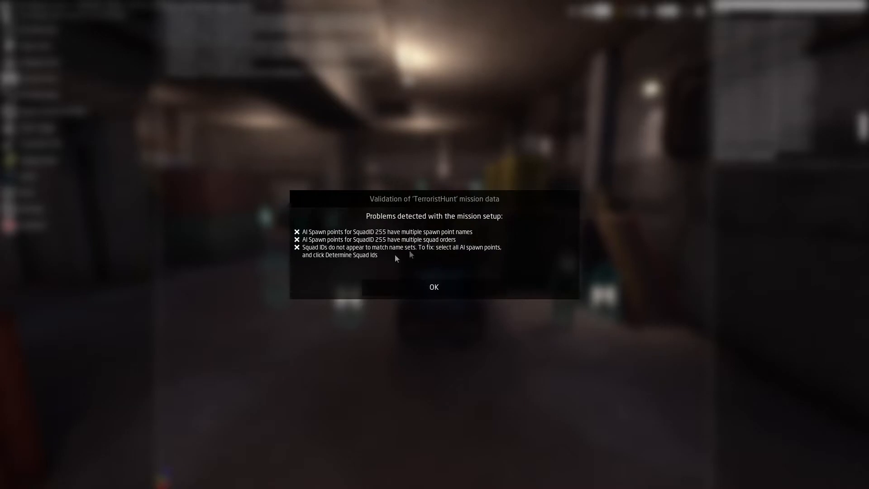
{"action": "left_click", "coordinate": [430, 285]}
Place an AI spawn point in the corner beside the yellow barrel stacks, at about X 2642, Y 24746
{"action": "right_click_drag", "start_coordinate": [548, 401], "coordinate": [344, 407]}
{"action": "key", "text": "w"}
{"action": "key", "text": "w"}
{"action": "key", "text": "w"}
{"action": "key", "text": "w"}
{"action": "key", "text": "s"}
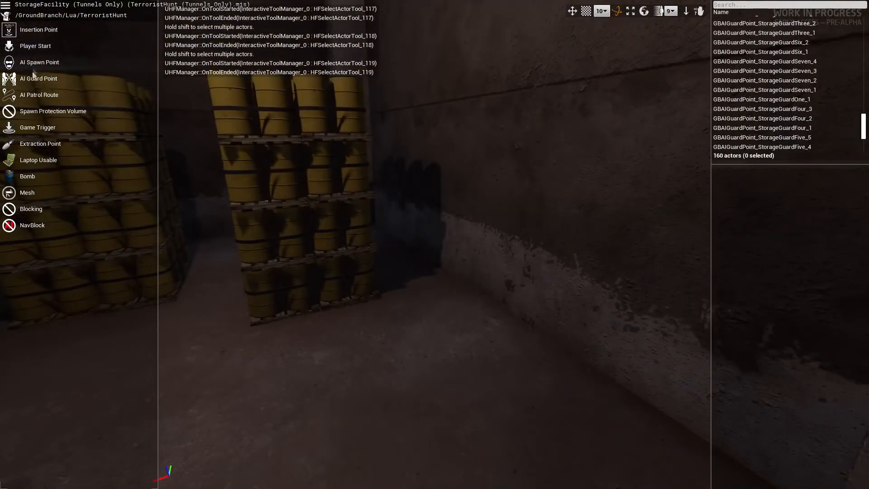
{"action": "left_click_drag", "start_coordinate": [33, 67], "coordinate": [424, 311]}
Give the barrel-corner spawn point priority 11-20, loadout Bad Guys Ru Soldier AK and squad orders Guard, rotated to about 291°
{"action": "left_click", "coordinate": [817, 267]}
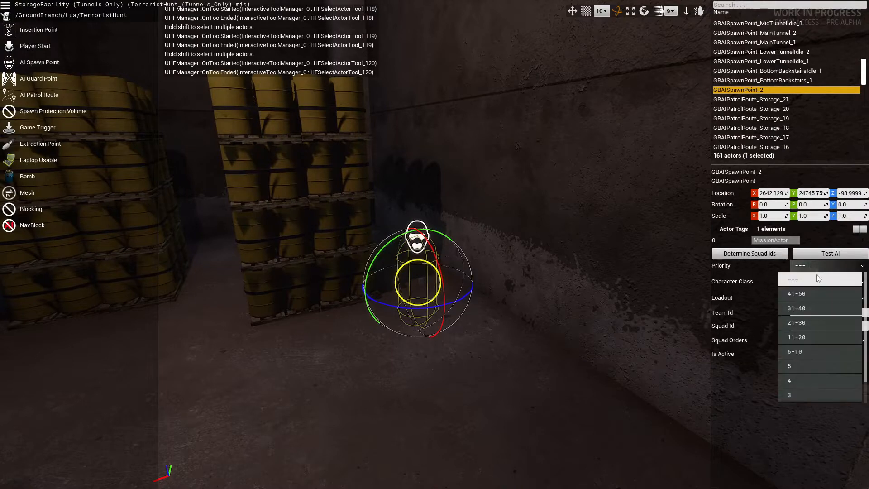
{"action": "left_click", "coordinate": [811, 337]}
{"action": "left_click", "coordinate": [815, 294]}
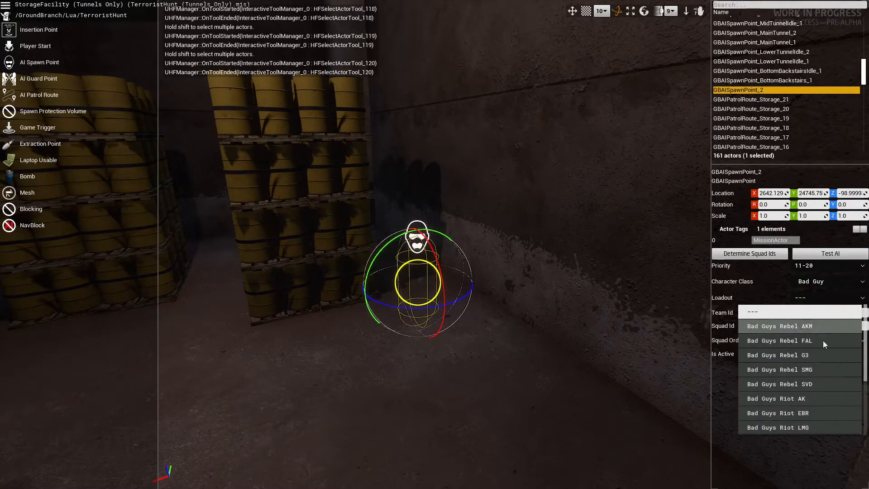
{"action": "scroll", "coordinate": [815, 378], "scroll_direction": "down", "scroll_amount": 3}
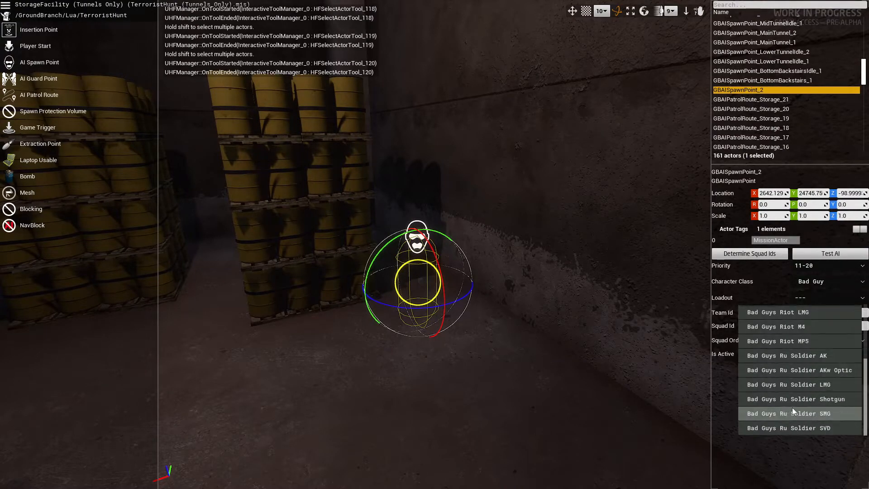
{"action": "left_click", "coordinate": [779, 356]}
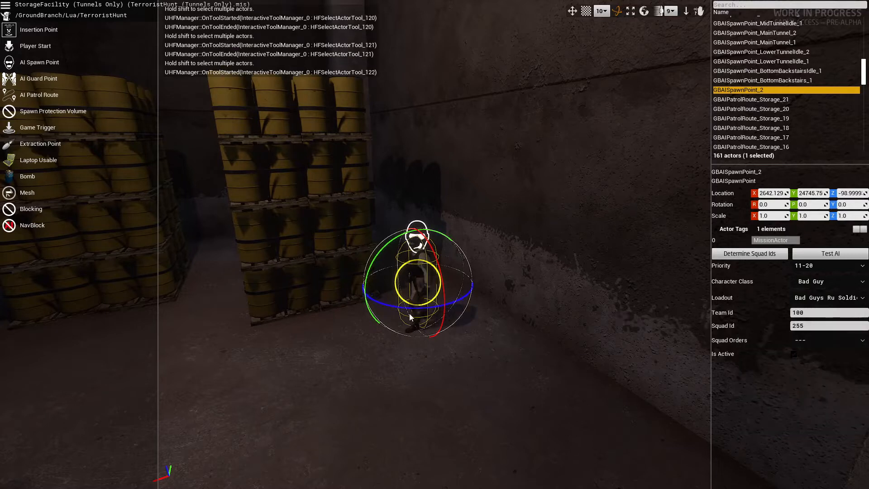
{"action": "left_click", "coordinate": [817, 344]}
{"action": "left_click", "coordinate": [813, 382]}
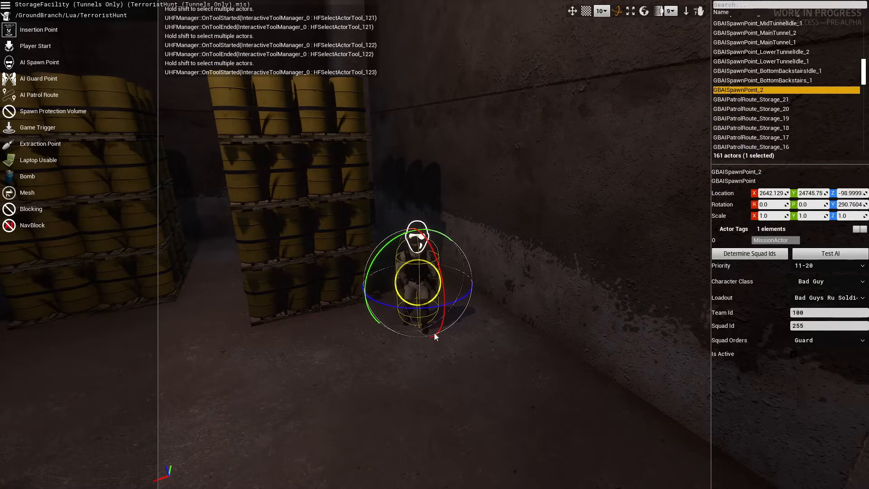
Rename the barrel-corner spawn point as GBAISpawnPoint_StorageGuardEight
{"action": "right_click_drag", "start_coordinate": [434, 333], "coordinate": [423, 321]}
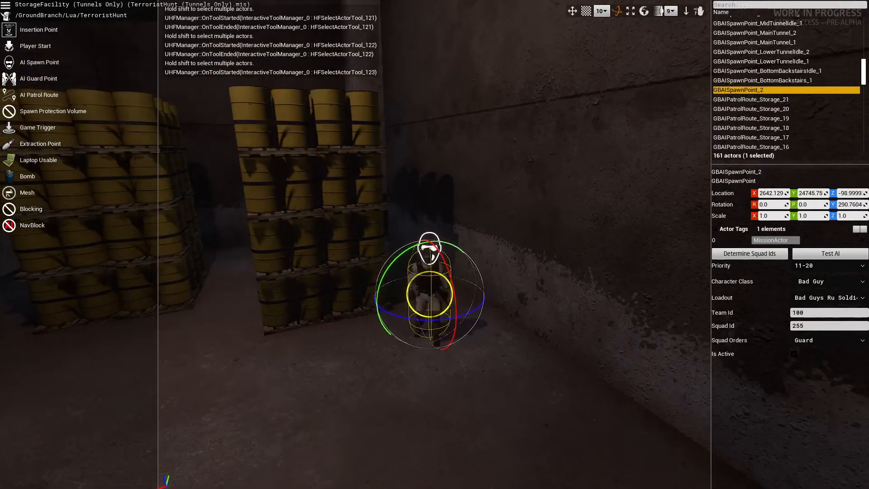
{"action": "double_click", "coordinate": [736, 91]}
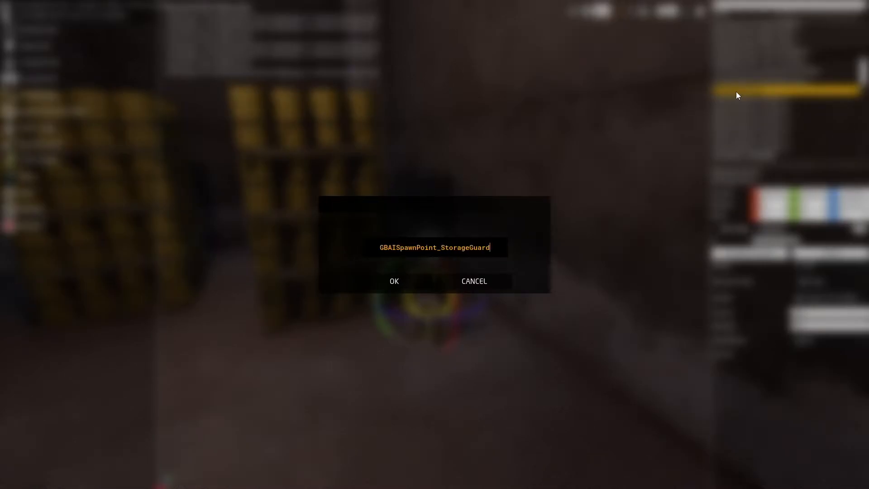
{"action": "key", "text": "Return"}
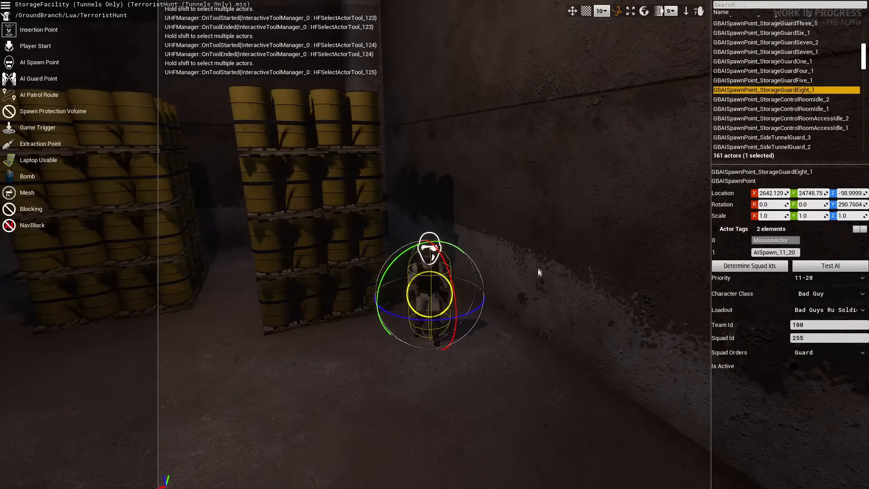
Duplicate the StorageGuardEight spawn point, move the copy to about X 2776, and set its priority to 31-40
{"action": "key", "text": "ctrl+d"}
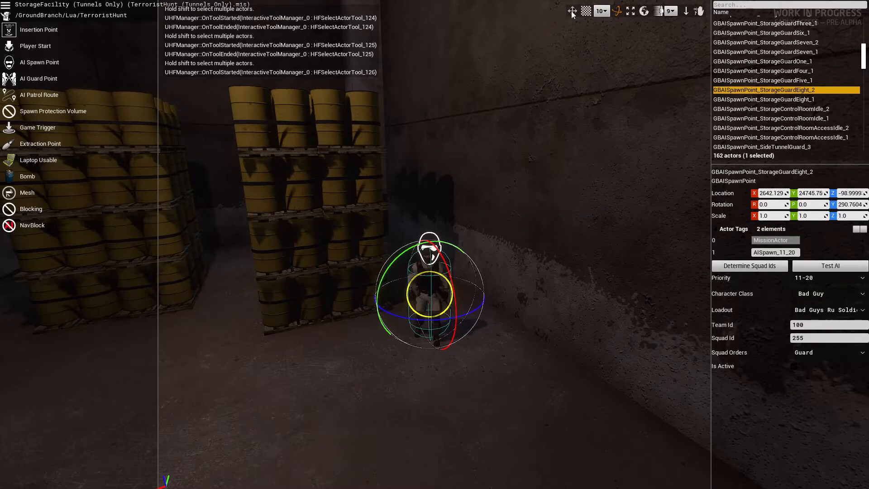
{"action": "left_click_drag", "start_coordinate": [412, 296], "coordinate": [341, 312]}
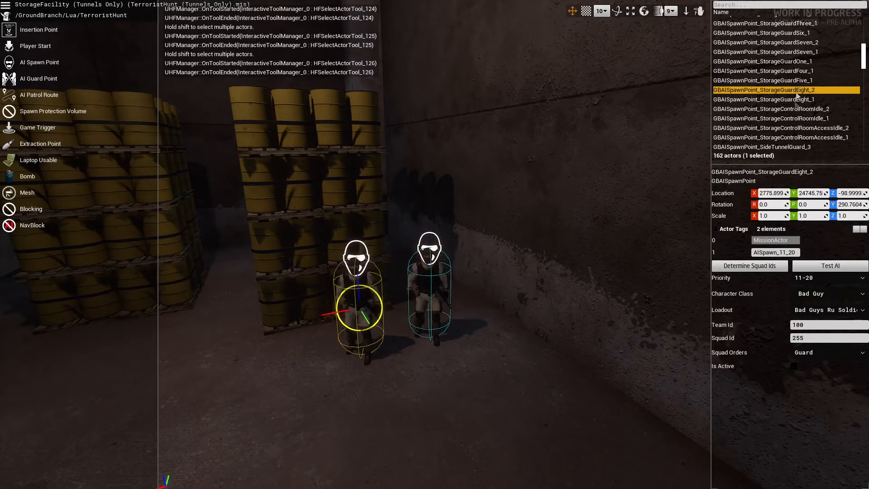
{"action": "left_click", "coordinate": [802, 280]}
{"action": "left_click", "coordinate": [806, 325]}
Place an AI guard point between the StorageGuardEight spawn points and the wall, at about X 2596, Y 24709, and rotate it
{"action": "right_click_drag", "start_coordinate": [458, 365], "coordinate": [466, 400]}
{"action": "key", "text": "s"}
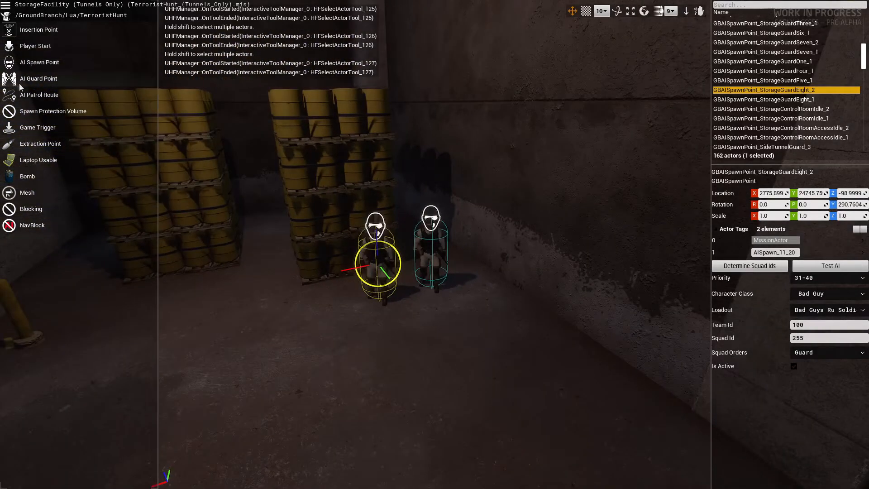
{"action": "left_click_drag", "start_coordinate": [20, 85], "coordinate": [438, 292]}
{"action": "left_click", "coordinate": [456, 294]}
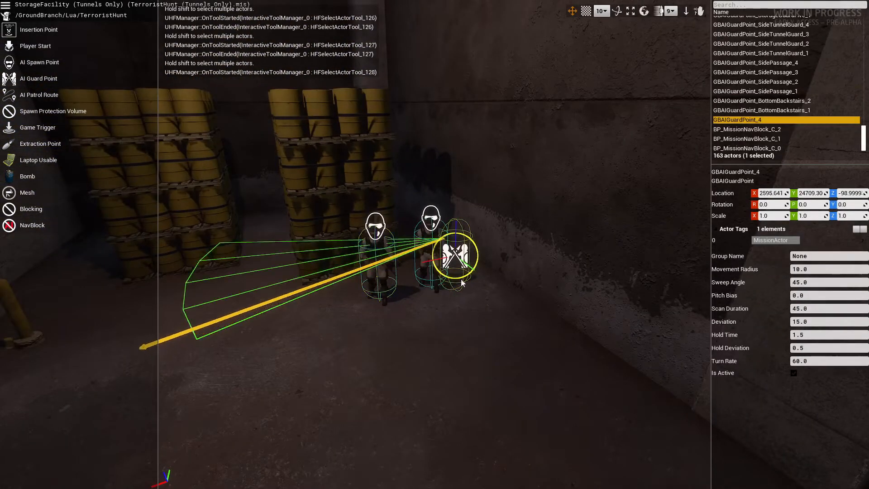
{"action": "left_click_drag", "start_coordinate": [446, 277], "coordinate": [515, 293]}
Place a second AI guard point in front of the farther barrel stack, at about X 3295, Y 24988, rotated to about 246°
{"action": "right_click_drag", "start_coordinate": [515, 293], "coordinate": [74, 224]}
{"action": "left_click_drag", "start_coordinate": [39, 85], "coordinate": [415, 222]}
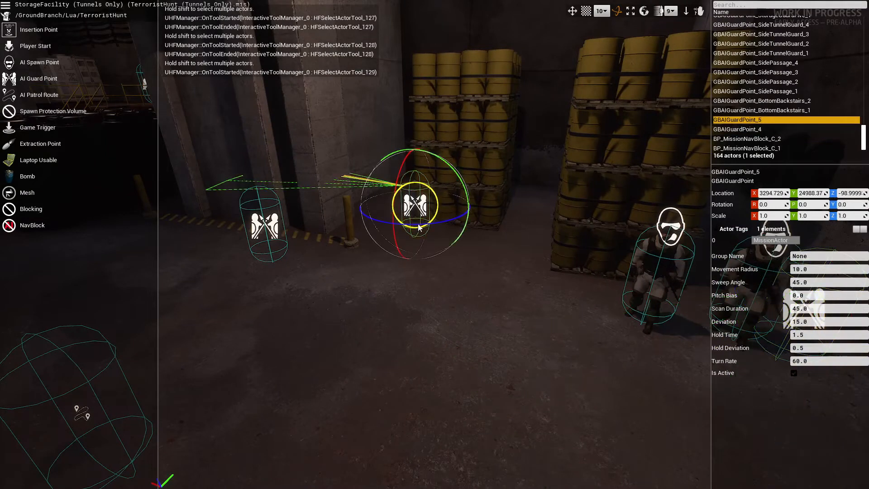
{"action": "left_click_drag", "start_coordinate": [423, 223], "coordinate": [543, 181]}
Place a third AI guard point along the wall near the concrete pillar, at about X 2541, Y 24345, rotated to about 317°
{"action": "right_click_drag", "start_coordinate": [543, 184], "coordinate": [752, 184]}
{"action": "right_click_drag", "start_coordinate": [525, 158], "coordinate": [420, 156]}
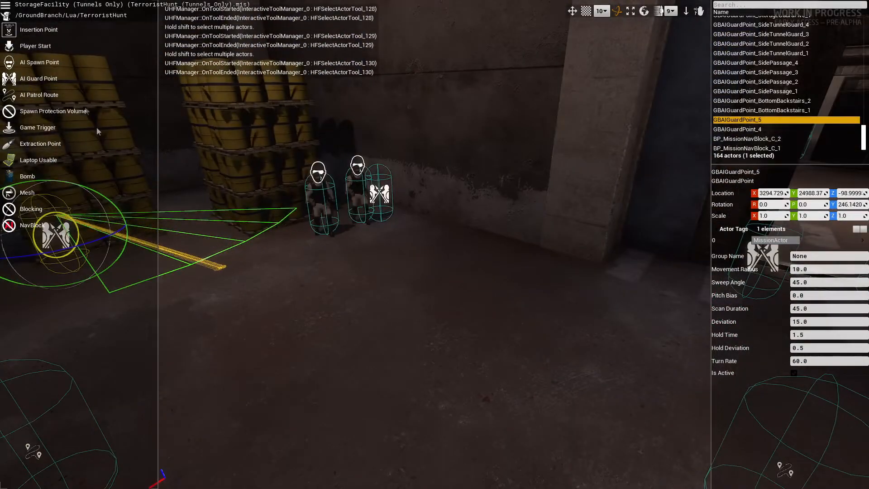
{"action": "left_click_drag", "start_coordinate": [53, 78], "coordinate": [508, 270]}
Place a fourth AI guard point in the gap between the two barrel stacks, facing out into the room
{"action": "right_click_drag", "start_coordinate": [509, 270], "coordinate": [353, 254]}
{"action": "key", "text": "w"}
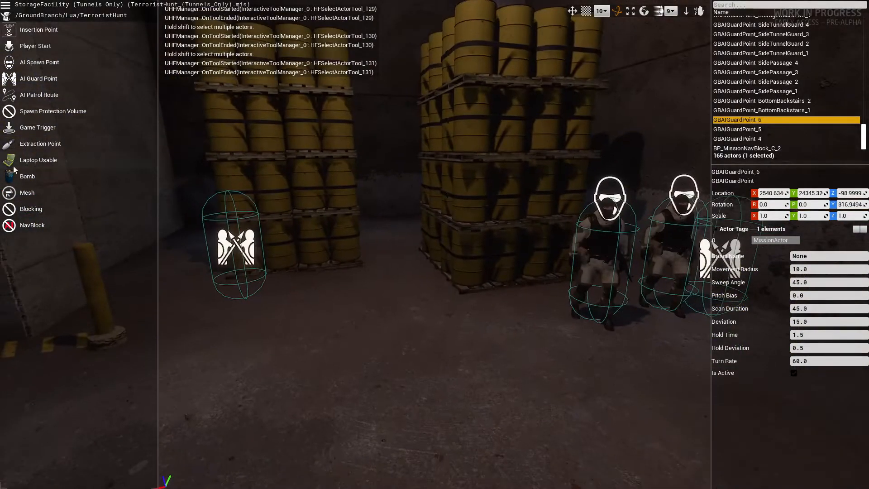
{"action": "left_click_drag", "start_coordinate": [38, 78], "coordinate": [543, 256]}
Rename the four guard points around the barrel corner together as GBAIGuardPoint_StorageGuardEight
{"action": "right_click_drag", "start_coordinate": [543, 256], "coordinate": [598, 253]}
{"action": "left_click", "coordinate": [554, 316], "text": "shift"}
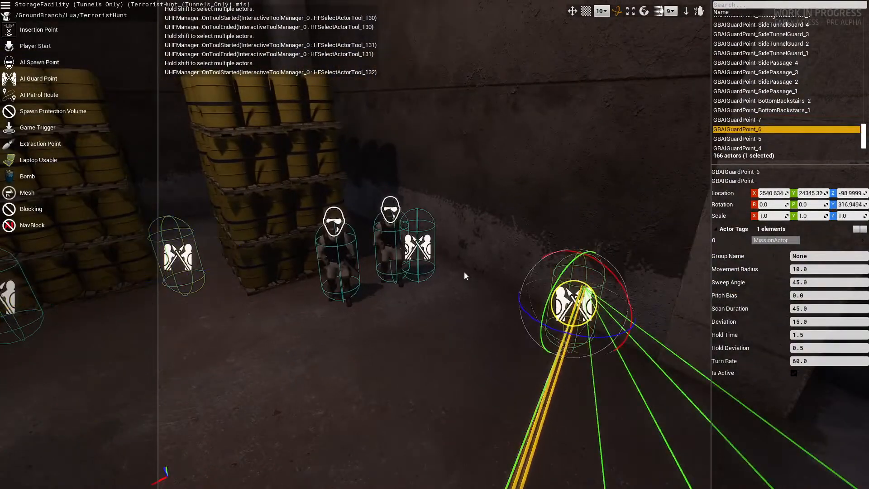
{"action": "left_click", "coordinate": [418, 248], "text": "shift"}
{"action": "right_click_drag", "start_coordinate": [417, 248], "coordinate": [317, 248]}
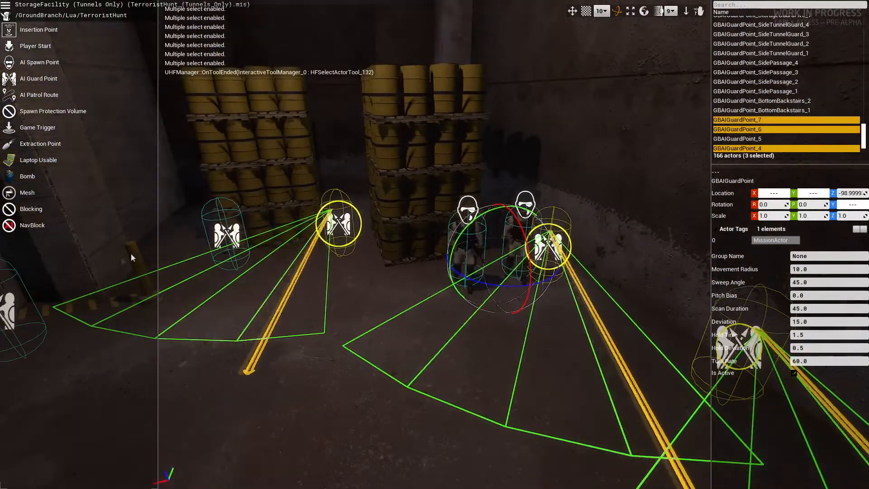
{"action": "left_click", "coordinate": [227, 235], "text": "shift"}
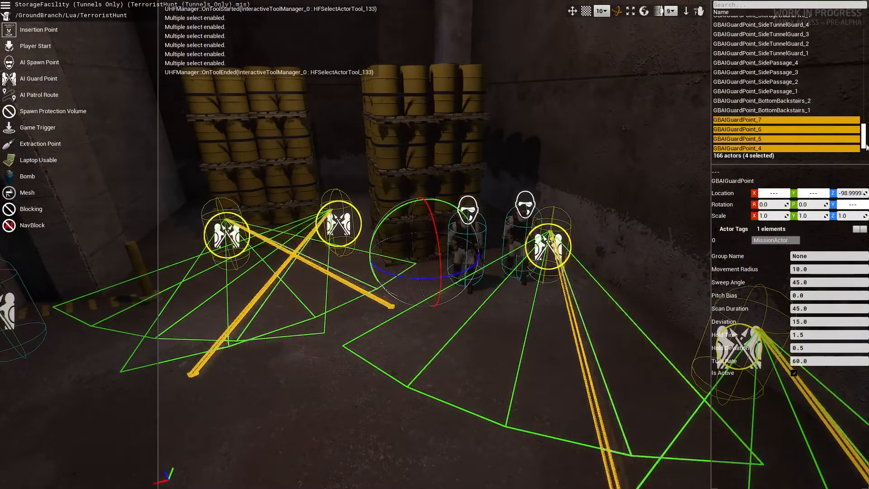
{"action": "left_click_drag", "start_coordinate": [864, 144], "coordinate": [864, 144]}
{"action": "key", "text": "F2"}
{"action": "key", "text": "Right"}
{"action": "type", "text": "StorageGuardEight"}
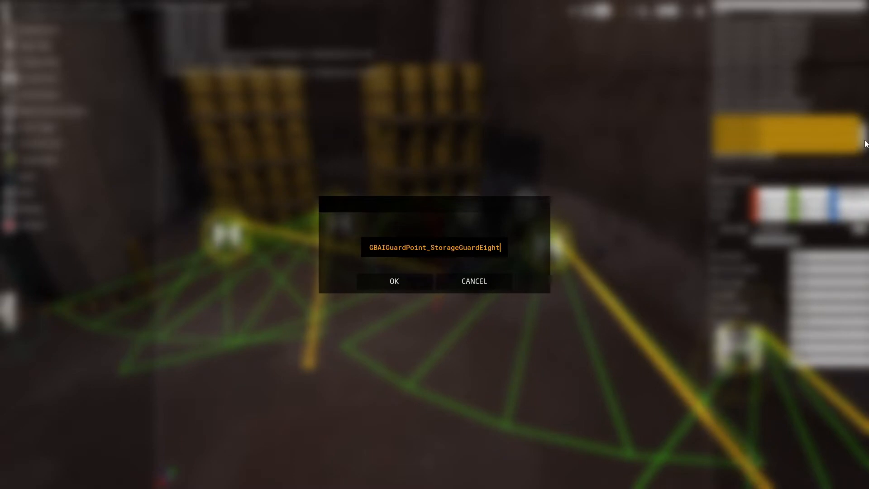
{"action": "key", "text": "Return"}
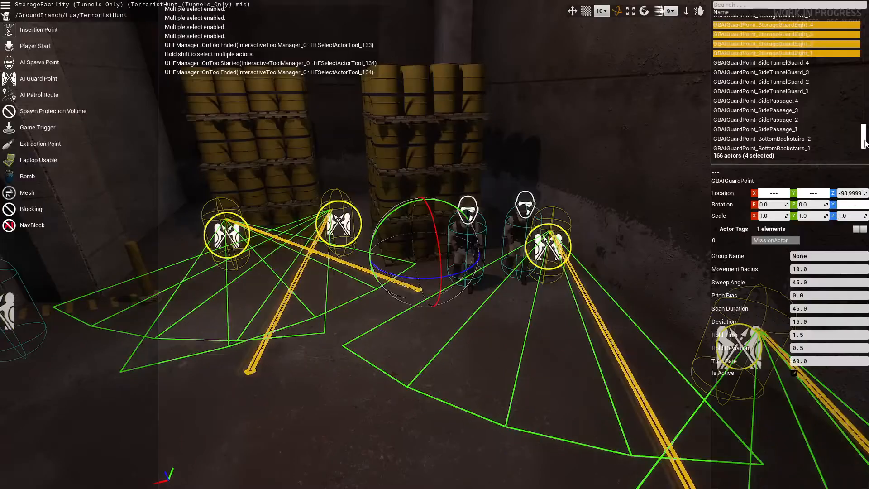
Set the group name of the four StorageGuardEight guard points to StorageGuardEight
{"action": "left_click", "coordinate": [814, 257]}
{"action": "key", "text": "BackSpace"}
{"action": "key", "text": "BackSpace"}
{"action": "key", "text": "BackSpace"}
{"action": "key", "text": "BackSpace"}
{"action": "type", "text": "StorageGuar"}
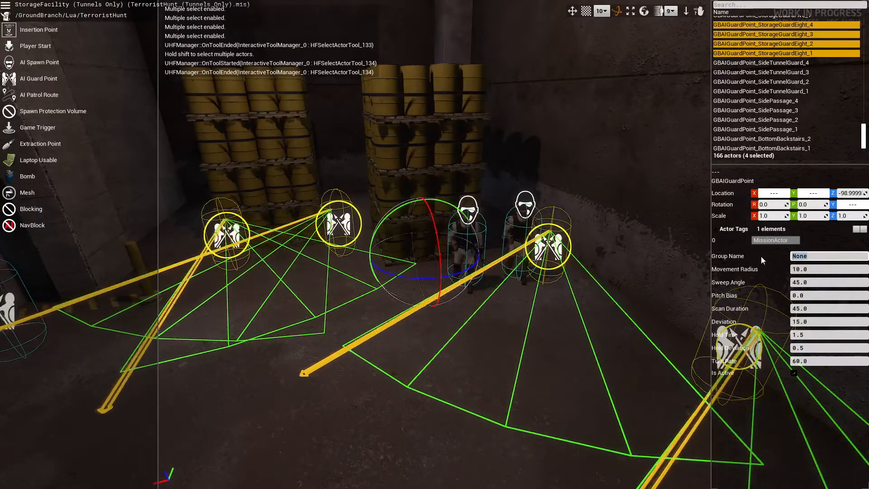
{"action": "type", "text": "dEight"}
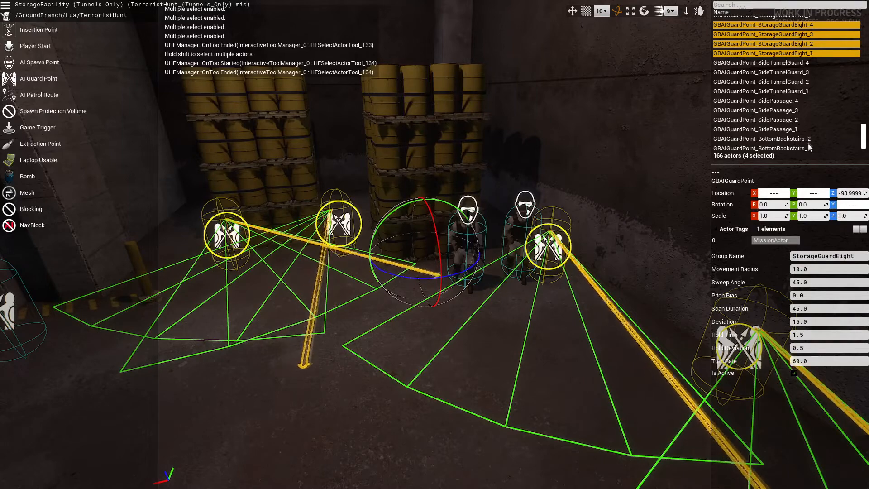
{"action": "key", "text": "Return"}
Select the two StorageGuardEight spawn points in turn to check their settings
{"action": "left_click", "coordinate": [517, 321]}
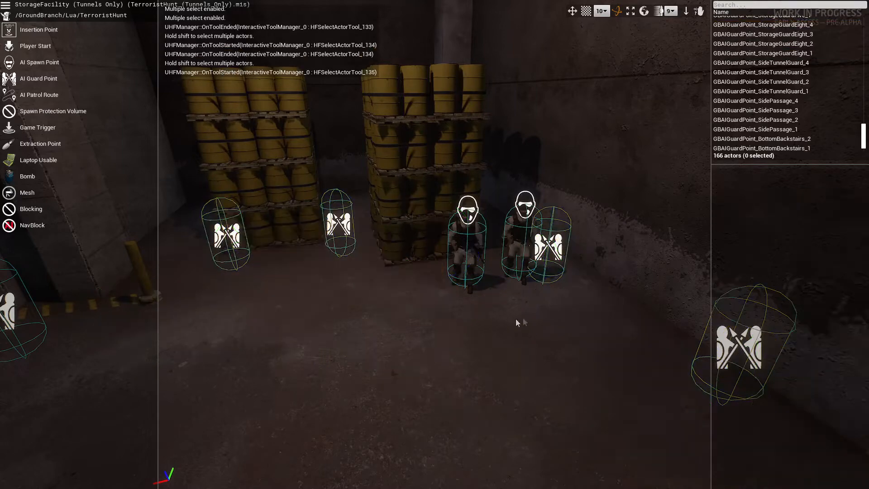
{"action": "left_click", "coordinate": [472, 258]}
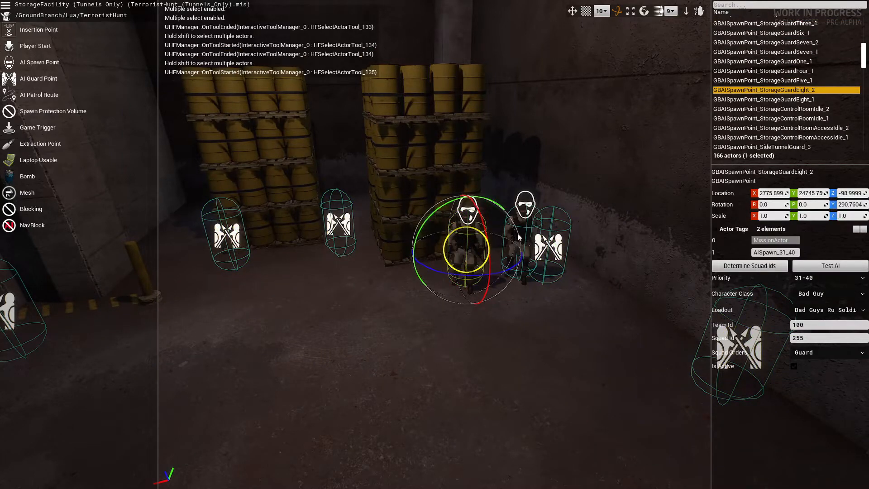
{"action": "left_click", "coordinate": [518, 237]}
Place another AI spawn point near the stacked red and green containers, at about X 4503, Y 23143
{"action": "right_click_drag", "start_coordinate": [518, 237], "coordinate": [294, 206]}
{"action": "key", "text": "w"}
{"action": "key", "text": "w"}
{"action": "key", "text": "w"}
{"action": "key", "text": "w"}
{"action": "key", "text": "s"}
{"action": "key", "text": "w"}
{"action": "key", "text": "a"}
{"action": "left_click_drag", "start_coordinate": [39, 66], "coordinate": [442, 325]}
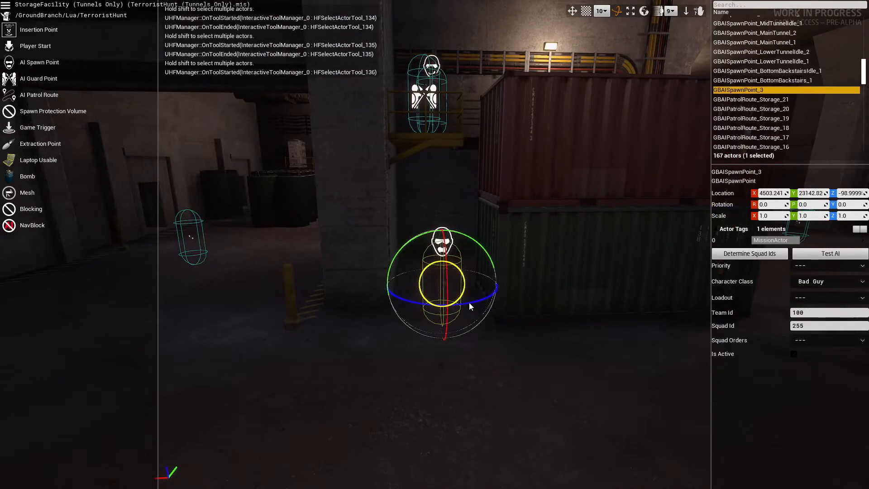
Set the new spawn point's priority to 21-30, loadout to Bad Guys Ru Soldier SMG and squad orders to Idle
{"action": "left_click", "coordinate": [828, 266]}
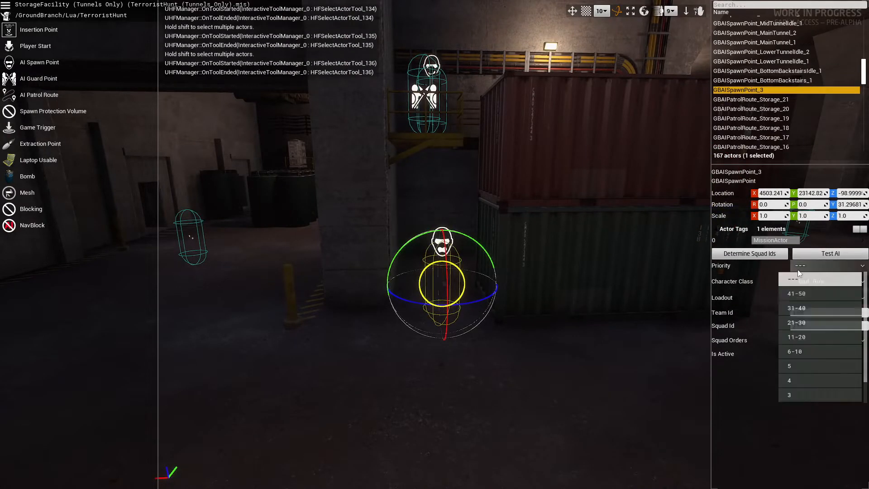
{"action": "left_click", "coordinate": [805, 325]}
{"action": "left_click", "coordinate": [808, 296]}
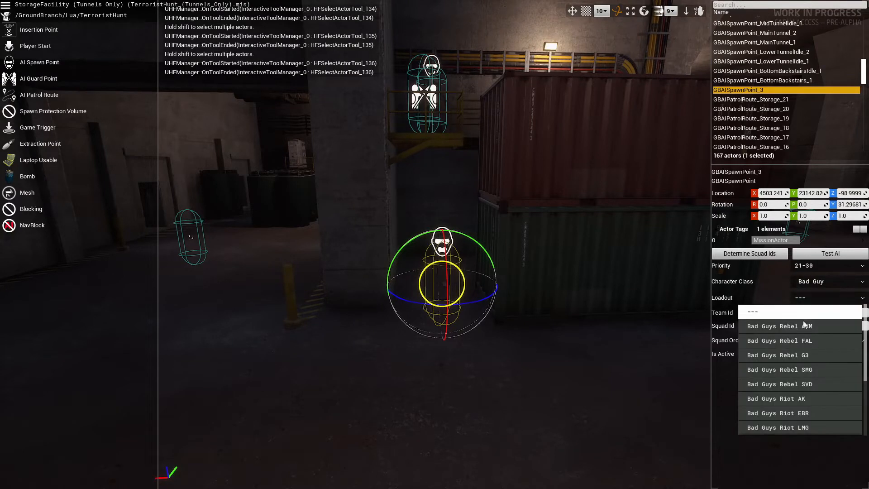
{"action": "scroll", "coordinate": [797, 377], "scroll_direction": "down", "scroll_amount": 3}
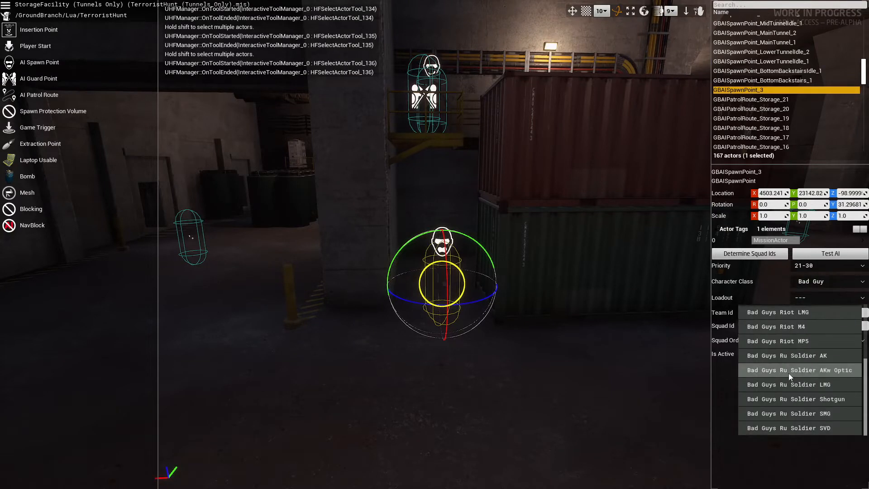
{"action": "left_click", "coordinate": [786, 411]}
{"action": "left_click", "coordinate": [799, 341]}
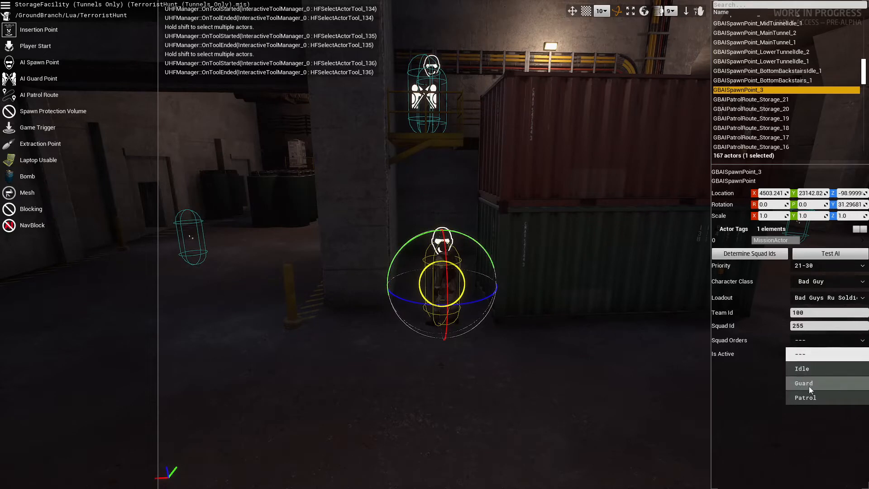
Rotate the new spawn point to about 311° and rename it GBAISpawnPoint_StorageGuardIdle_1
{"action": "key", "text": "w"}
{"action": "right_click_drag", "start_coordinate": [710, 357], "coordinate": [717, 376]}
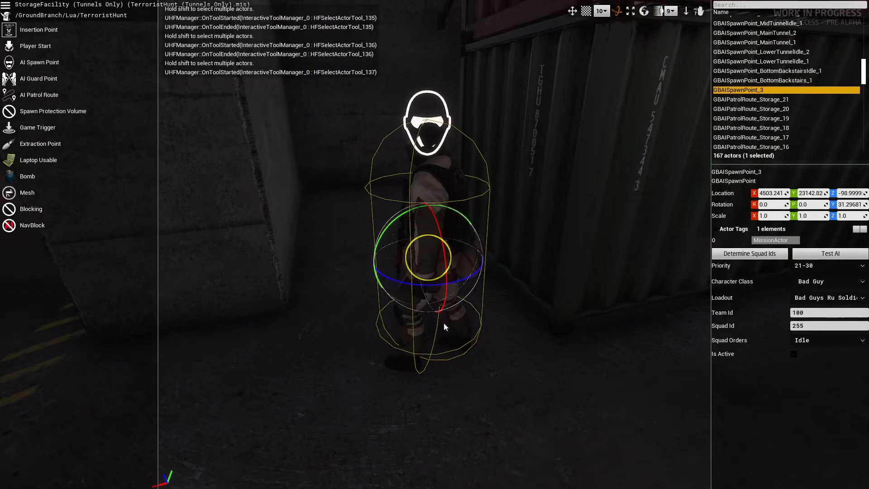
{"action": "left_click_drag", "start_coordinate": [453, 283], "coordinate": [701, 231]}
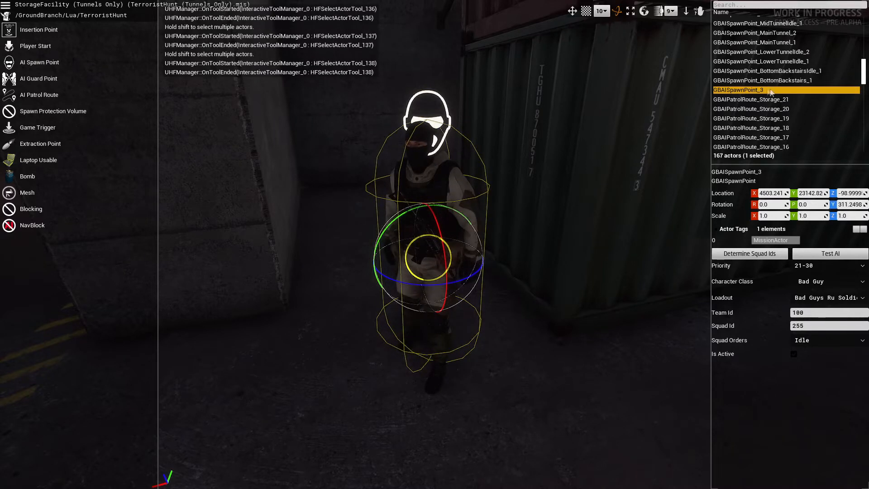
{"action": "double_click", "coordinate": [751, 90]}
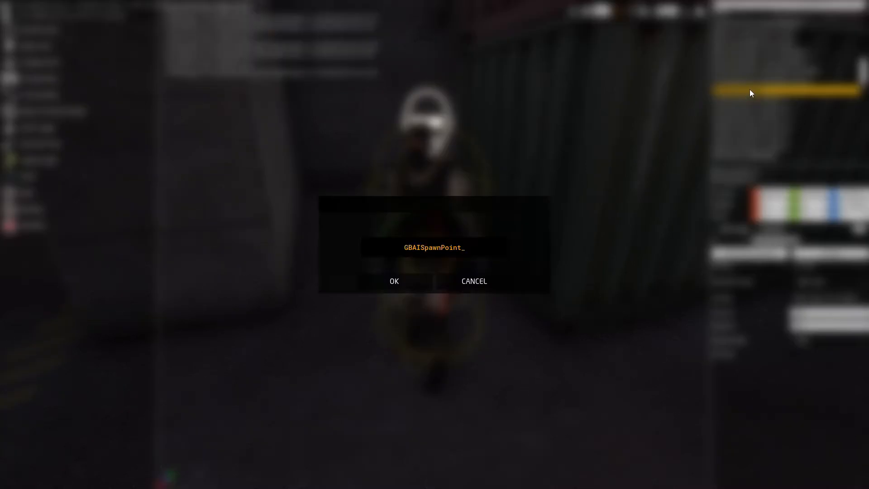
{"action": "type", "text": "StorageGuardIdle_1"}
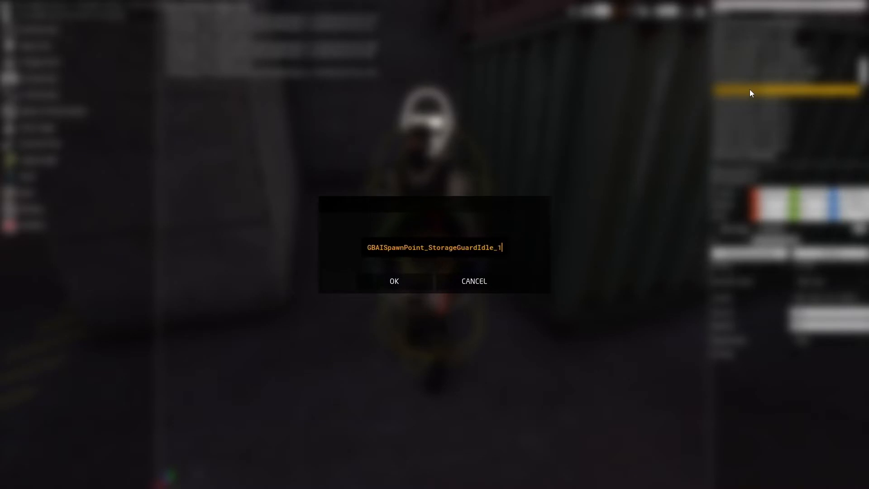
{"action": "key", "text": "Return"}
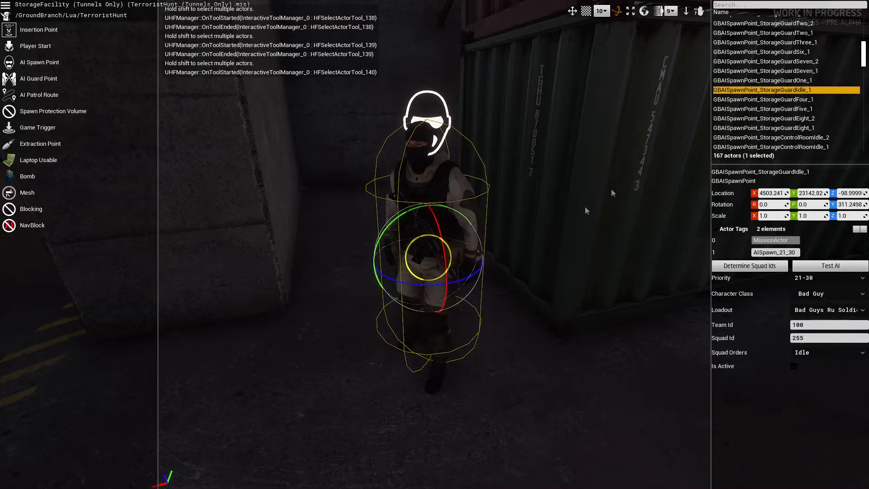
Duplicate the StorageGuardIdle_1 spawn point, place the copy beside it at about X 4613, and rotate it to about 238°
{"action": "key", "text": "s"}
{"action": "right_click_drag", "start_coordinate": [563, 252], "coordinate": [537, 235]}
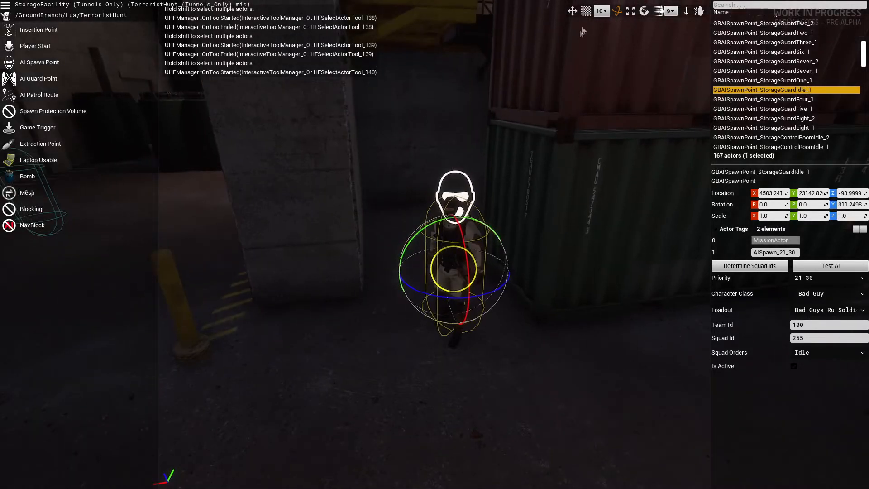
{"action": "key", "text": "ctrl+d"}
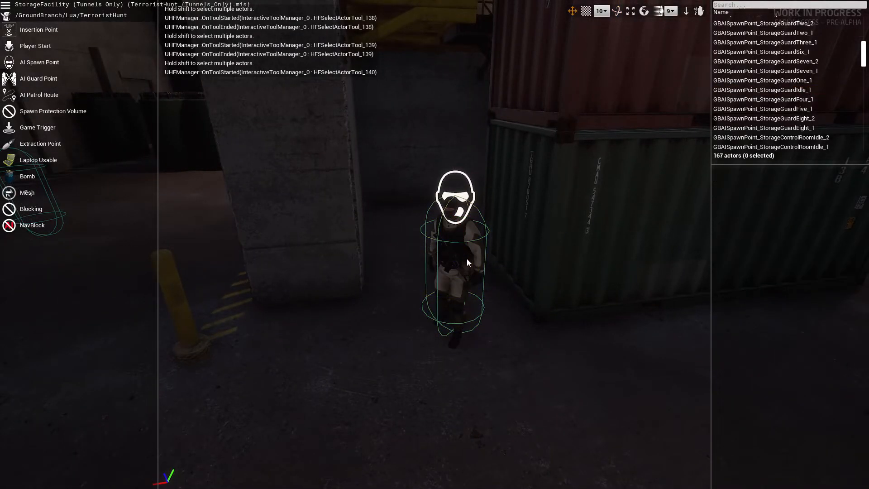
{"action": "left_click_drag", "start_coordinate": [436, 277], "coordinate": [341, 286]}
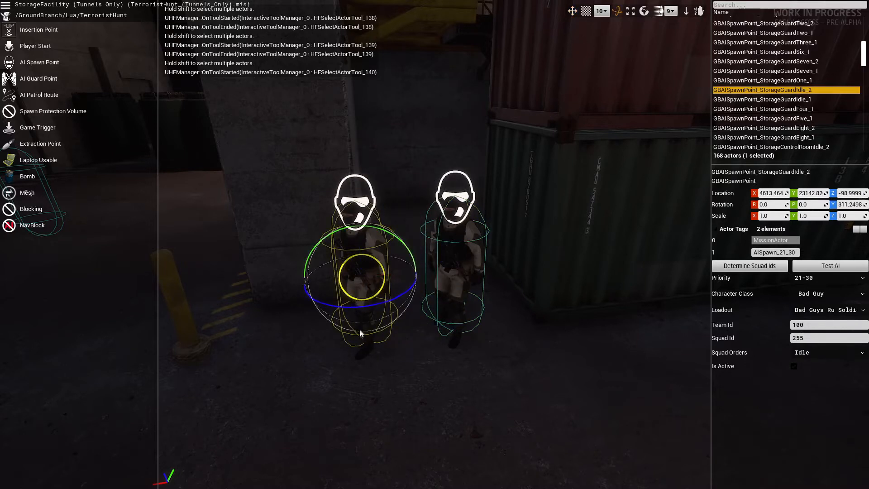
{"action": "left_click_drag", "start_coordinate": [364, 342], "coordinate": [536, 310]}
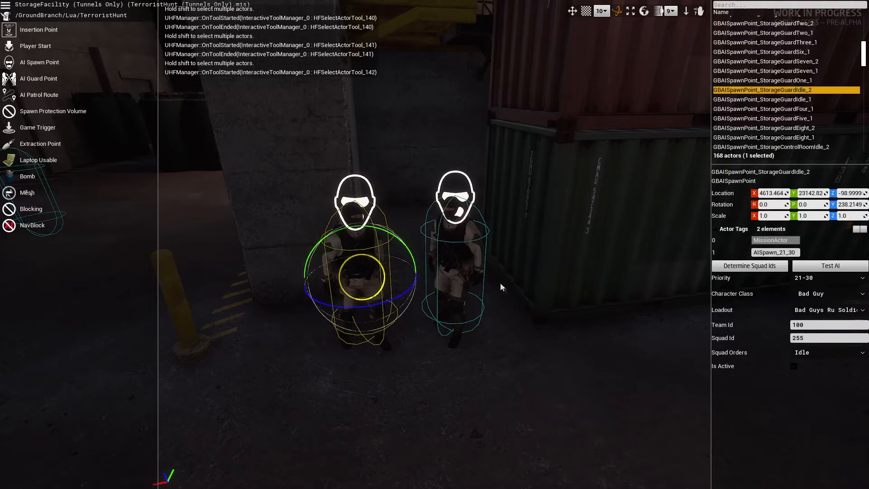
Filter the actor list by "spawn"
{"action": "right_click_drag", "start_coordinate": [524, 302], "coordinate": [661, 270]}
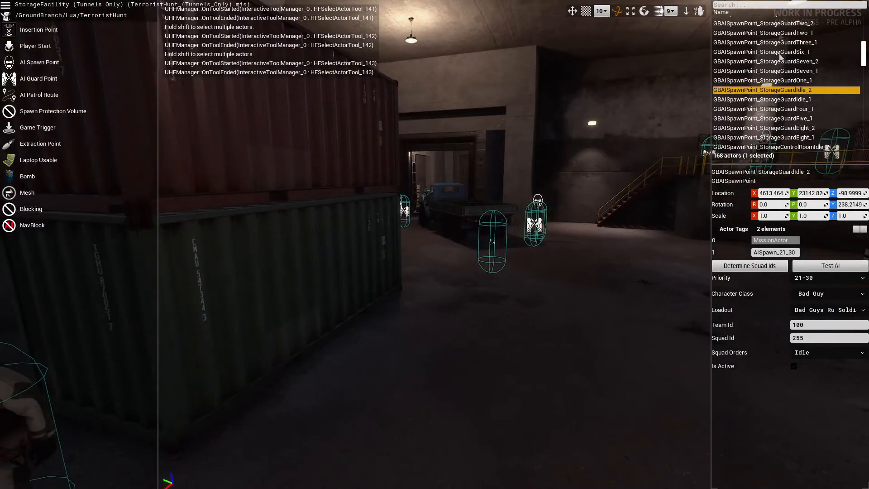
{"action": "right_click_drag", "start_coordinate": [570, 241], "coordinate": [639, 324]}
{"action": "key", "text": "w"}
{"action": "key", "text": "w"}
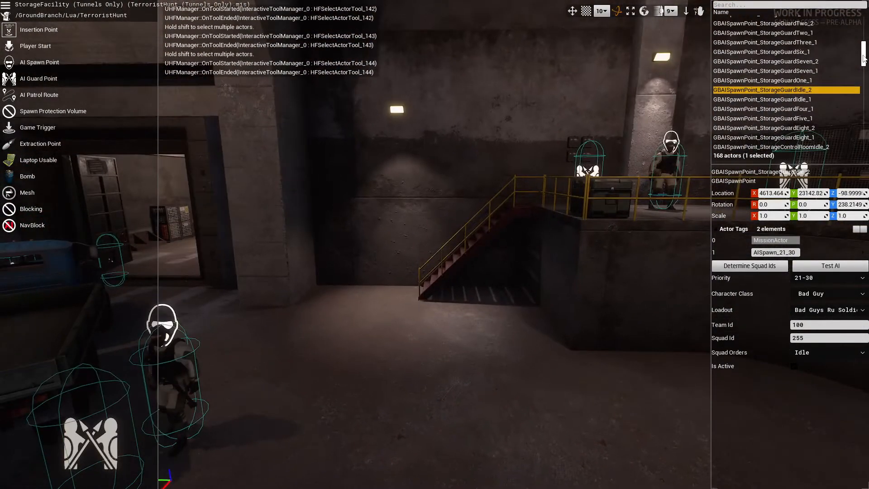
{"action": "left_click_drag", "start_coordinate": [863, 58], "coordinate": [863, 32]}
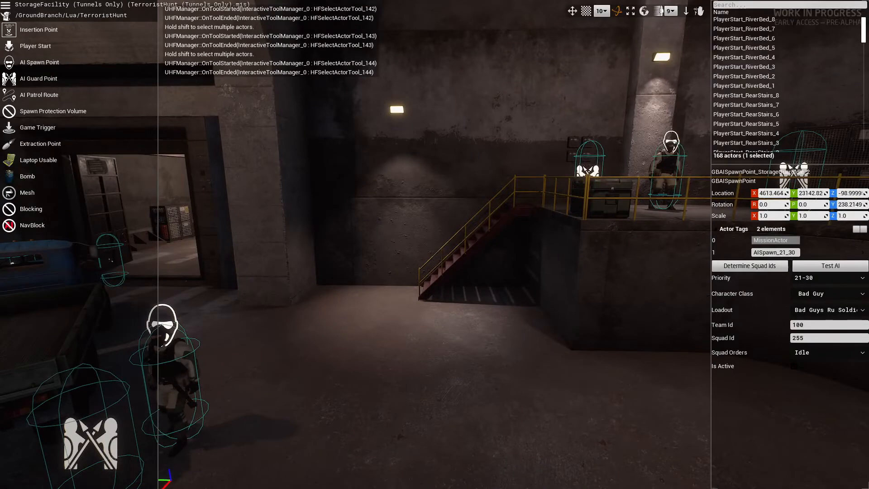
{"action": "left_click", "coordinate": [745, 5]}
{"action": "type", "text": "spawn"}
{"action": "scroll", "coordinate": [779, 64], "scroll_direction": "up", "scroll_amount": 5}
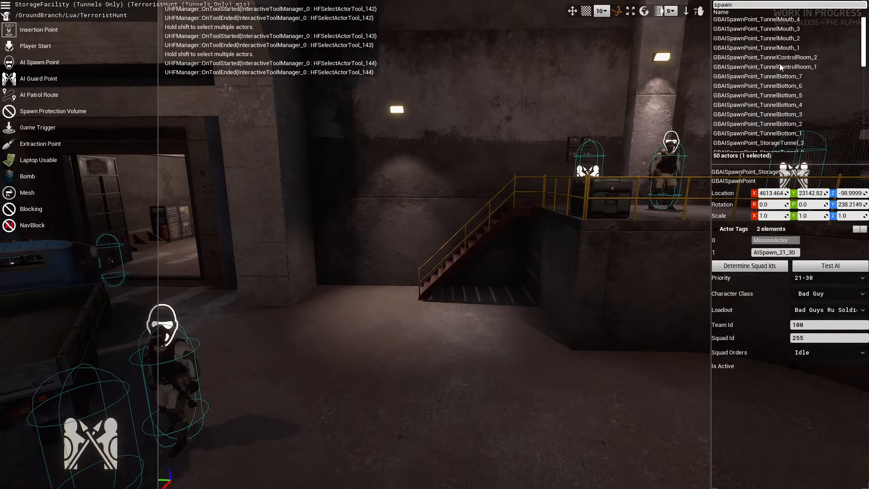
{"action": "left_click", "coordinate": [769, 24]}
{"action": "scroll", "coordinate": [784, 57], "scroll_direction": "down", "scroll_amount": 4}
{"action": "scroll", "coordinate": [784, 57], "scroll_direction": "down", "scroll_amount": 4}
{"action": "scroll", "coordinate": [784, 59], "scroll_direction": "up", "scroll_amount": 4}
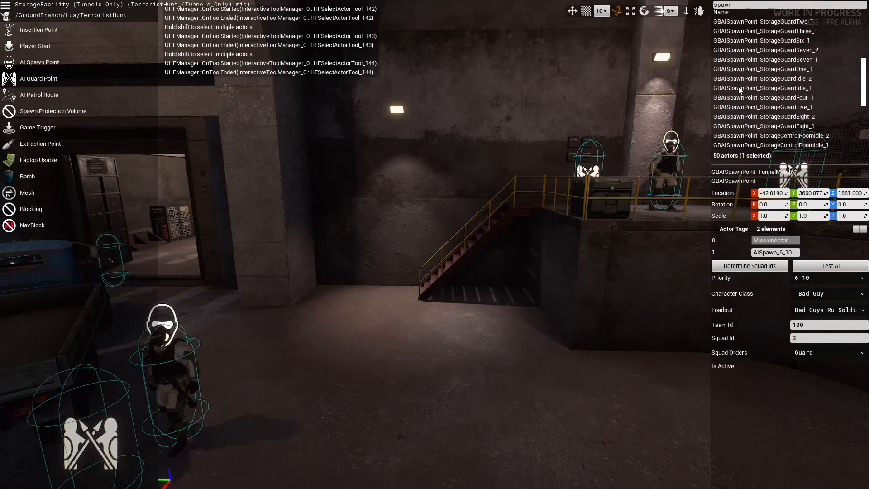
{"action": "left_click", "coordinate": [539, 334]}
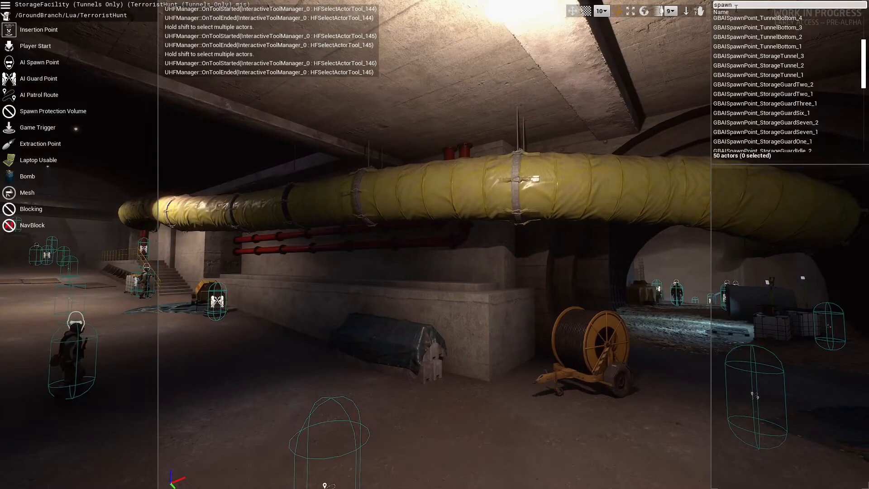
Select all spawn points from TunnelMouth_4 to BottomBackstairs_1, determine their squad IDs, and clear the selection
{"action": "left_click_drag", "start_coordinate": [863, 64], "coordinate": [862, 114]}
{"action": "left_click", "coordinate": [754, 20]}
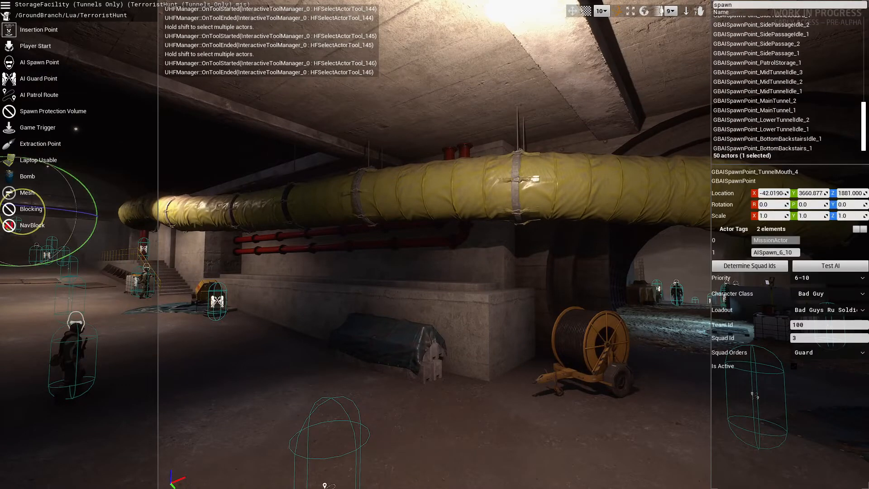
{"action": "left_click", "coordinate": [763, 146], "text": "shift"}
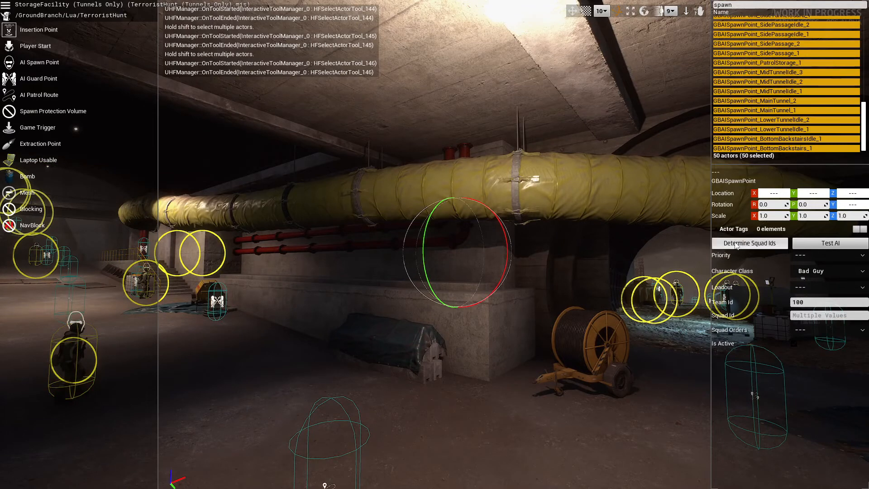
{"action": "left_click", "coordinate": [640, 253]}
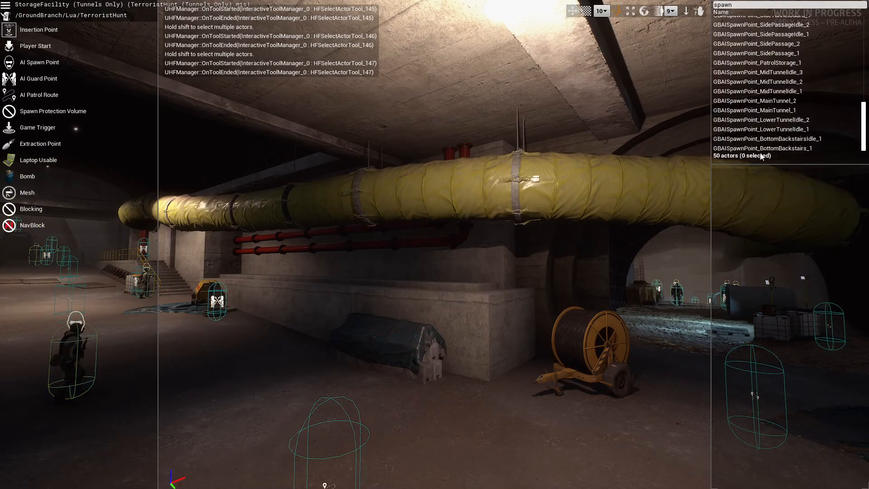
Step through the spawn points from the end of the list up to StorageControlRoomIdle_2 to check their squad IDs
{"action": "key", "text": "Up"}
{"action": "key", "text": "Up"}
{"action": "key", "text": "Up"}
{"action": "key", "text": "Up"}
{"action": "key", "text": "Up"}
{"action": "key", "text": "Up"}
{"action": "key", "text": "Up"}
{"action": "key", "text": "Up"}
{"action": "key", "text": "Up"}
{"action": "key", "text": "Up"}
{"action": "key", "text": "Up"}
{"action": "key", "text": "Up"}
{"action": "key", "text": "Up"}
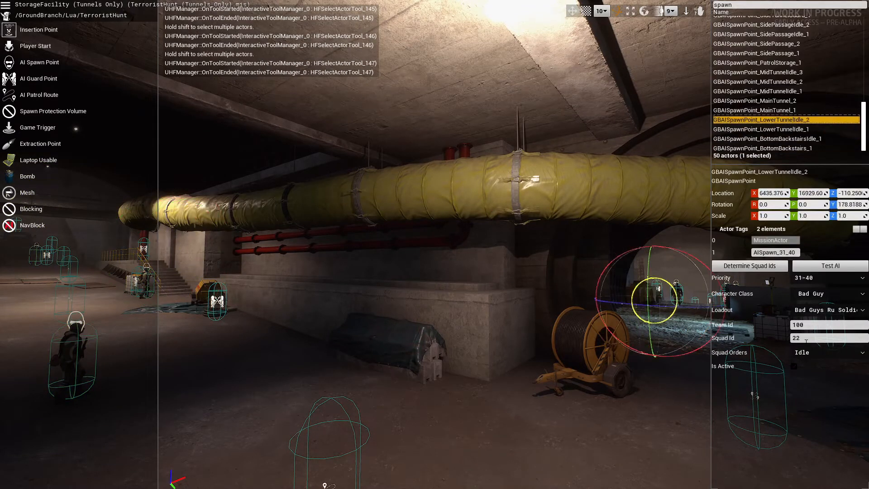
{"action": "key", "text": "Up"}
{"action": "key", "text": "Up"}
{"action": "key", "text": "Up"}
{"action": "key", "text": "Up"}
{"action": "key", "text": "Up"}
{"action": "key", "text": "Up"}
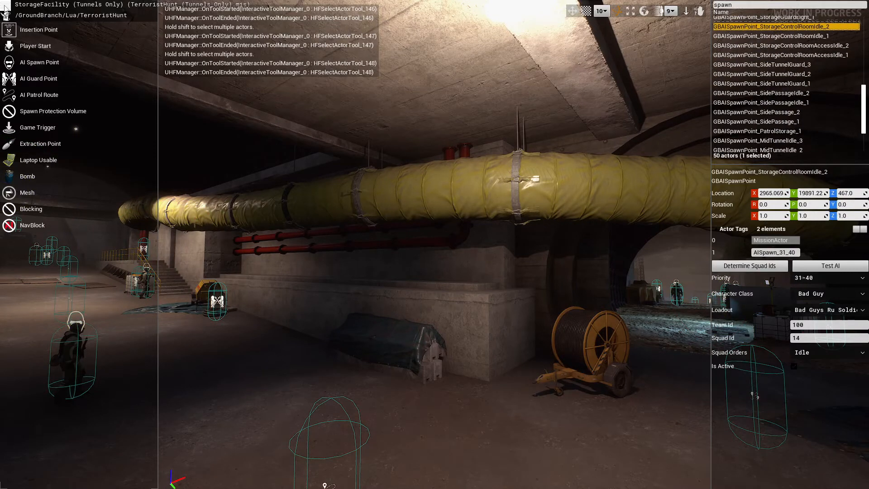
Validate the level and save the Tunnels Only mission
{"action": "left_click", "coordinate": [21, 49]}
{"action": "left_click", "coordinate": [433, 283]}
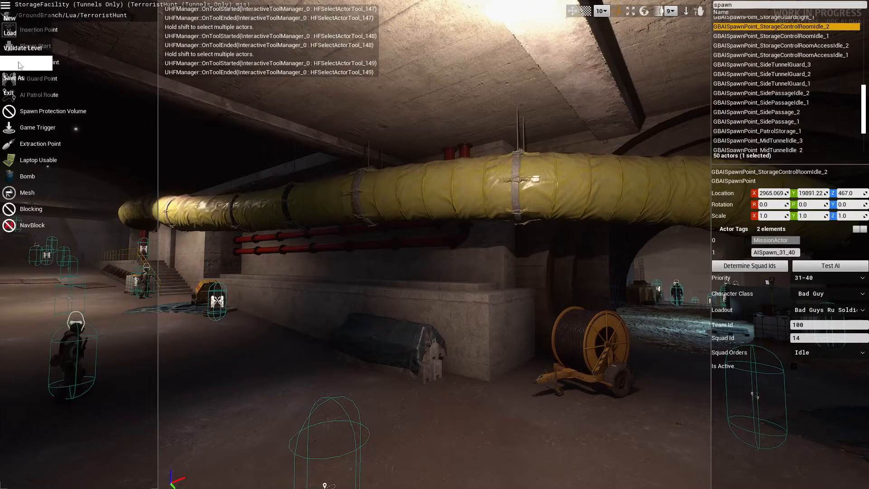
{"action": "left_click", "coordinate": [21, 64]}
{"action": "left_click", "coordinate": [385, 267]}
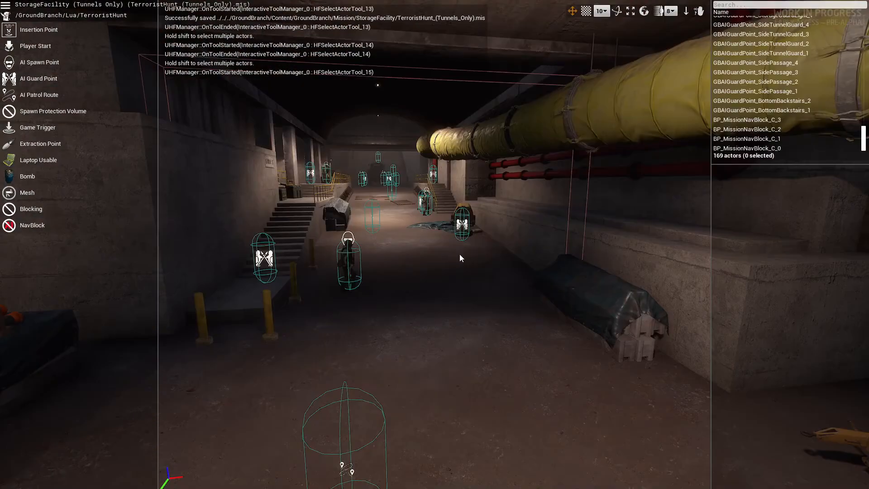
Inspect the nav block across the main tunnel and survey the surrounding spawn and guard points
{"action": "left_click", "coordinate": [471, 267]}
{"action": "right_click_drag", "start_coordinate": [472, 267], "coordinate": [429, 256]}
{"action": "key", "text": "a"}
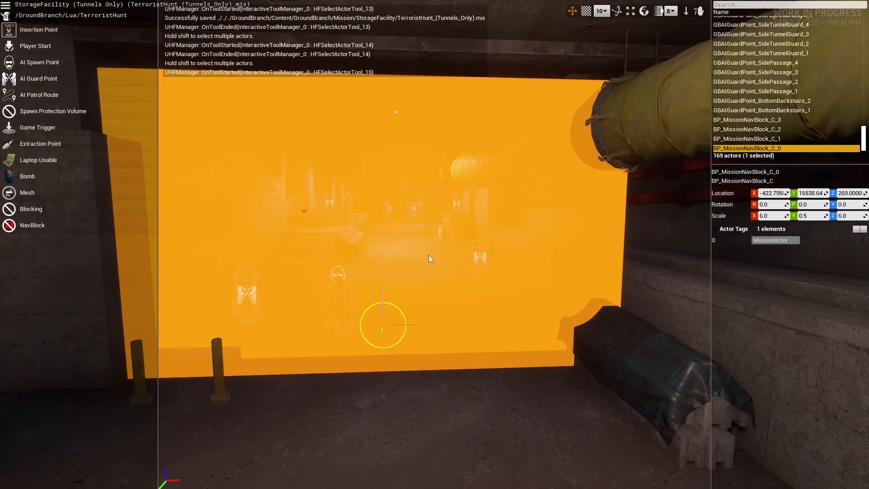
{"action": "left_click", "coordinate": [402, 403]}
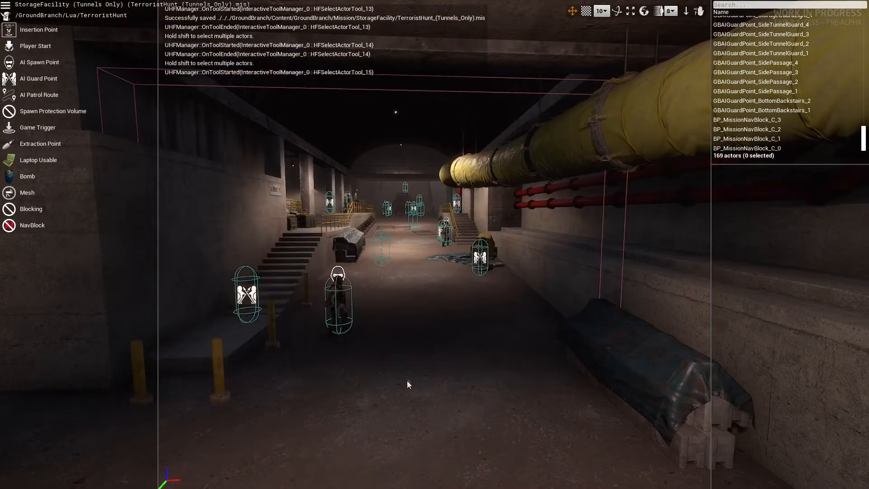
{"action": "key", "text": "w"}
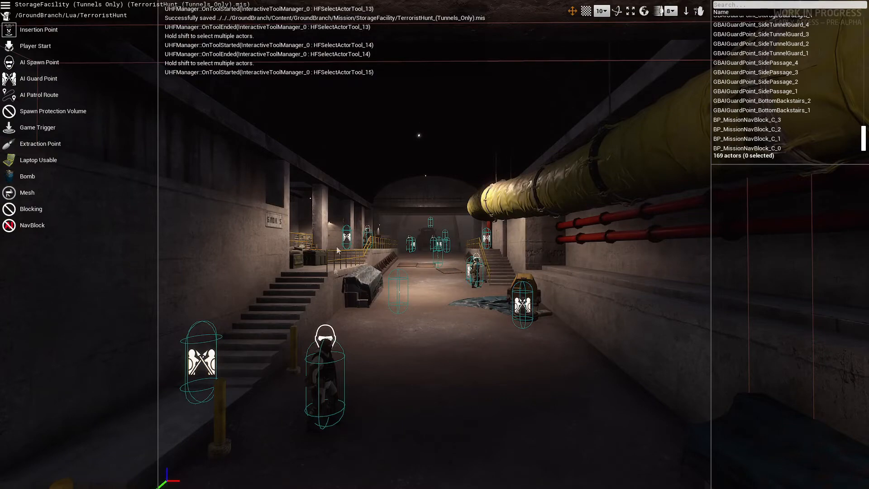
{"action": "right_click_drag", "start_coordinate": [473, 344], "coordinate": [193, 356]}
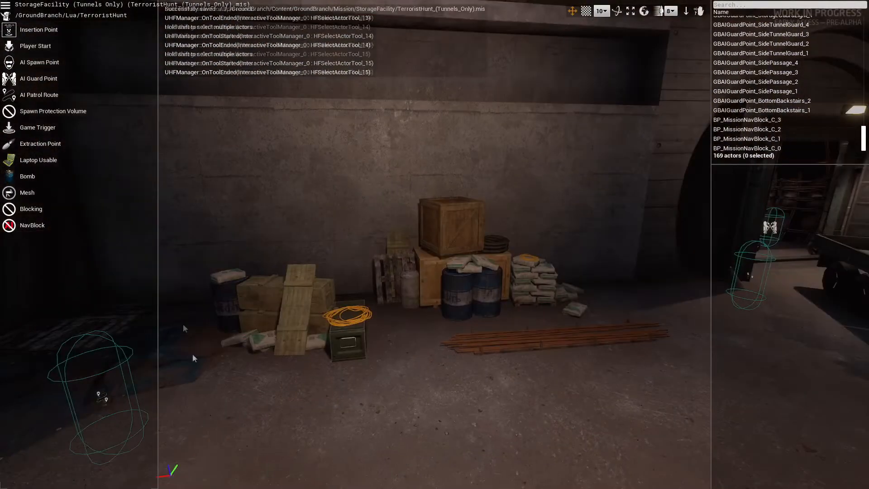
{"action": "right_click_drag", "start_coordinate": [452, 355], "coordinate": [728, 355]}
{"action": "key", "text": "w"}
{"action": "key", "text": "w"}
{"action": "right_click_drag", "start_coordinate": [434, 244], "coordinate": [355, 258]}
{"action": "key", "text": "d"}
{"action": "key", "text": "a"}
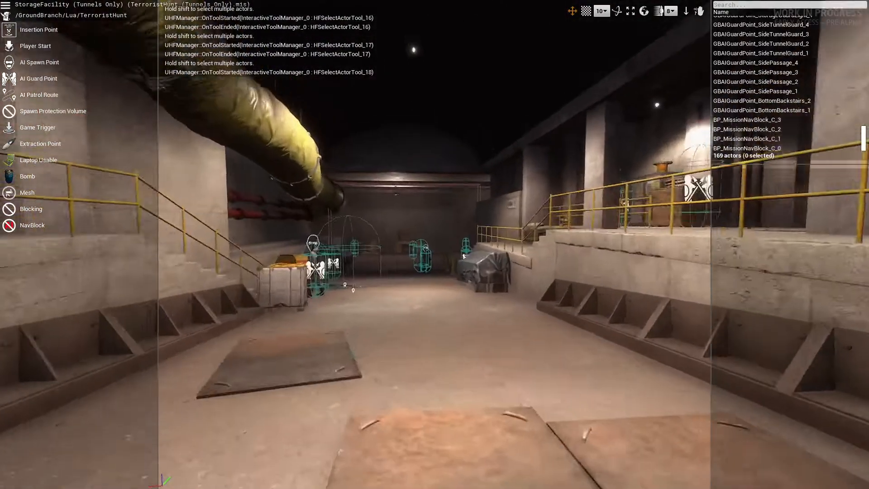
{"action": "key", "text": "grave"}
{"action": "type", "text": "hide"}
{"action": "key", "text": "BackSpace"}
{"action": "key", "text": "BackSpace"}
{"action": "key", "text": "BackSpace"}
{"action": "key", "text": "BackSpace"}
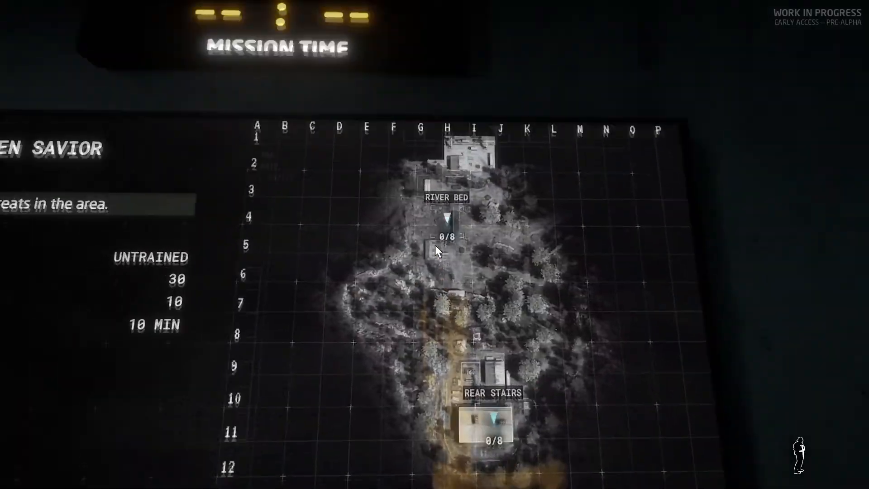
Deploy at the River Bed insertion point, advance to the stacked tyres and aim across the yard to playtest the mission
{"action": "left_click", "coordinate": [436, 245]}
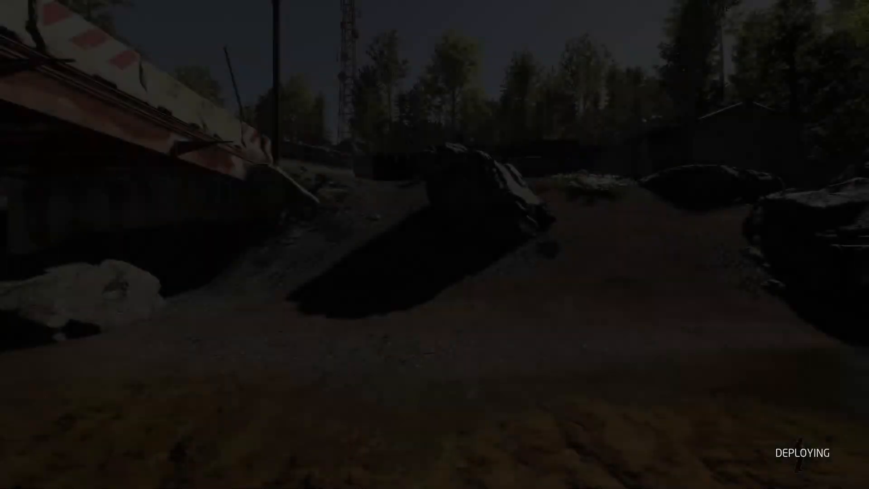
{"action": "key", "text": "shift+w"}
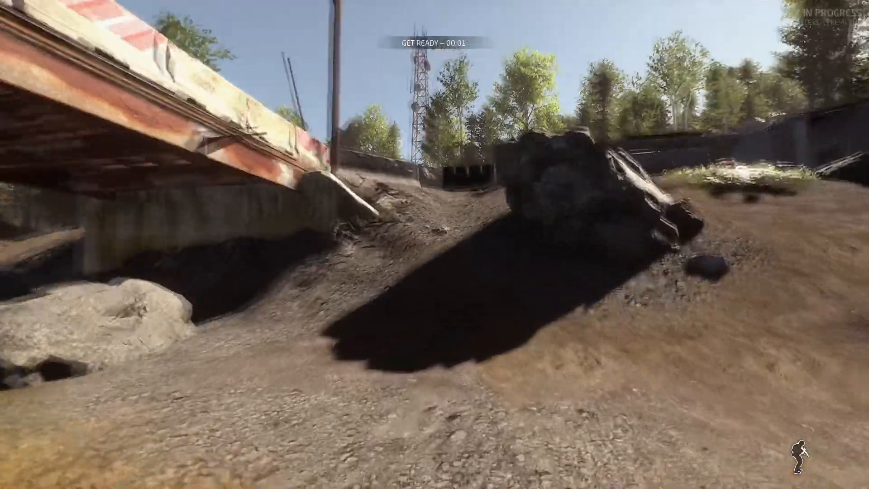
{"action": "key", "text": "shift+w"}
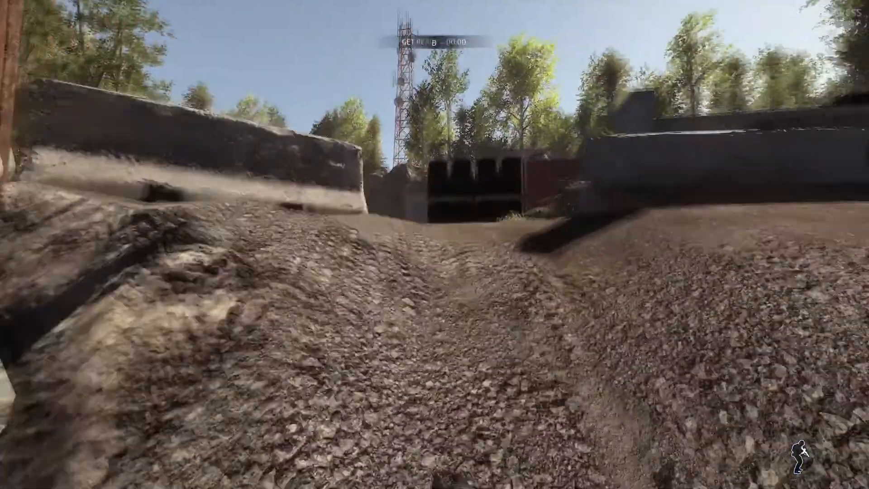
{"action": "key", "text": "w"}
{"action": "key", "text": "a"}
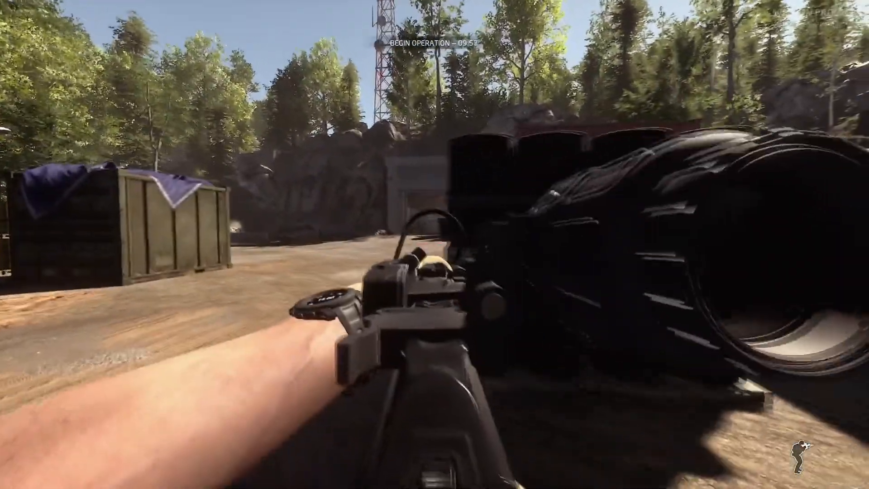
{"action": "key", "text": "t"}
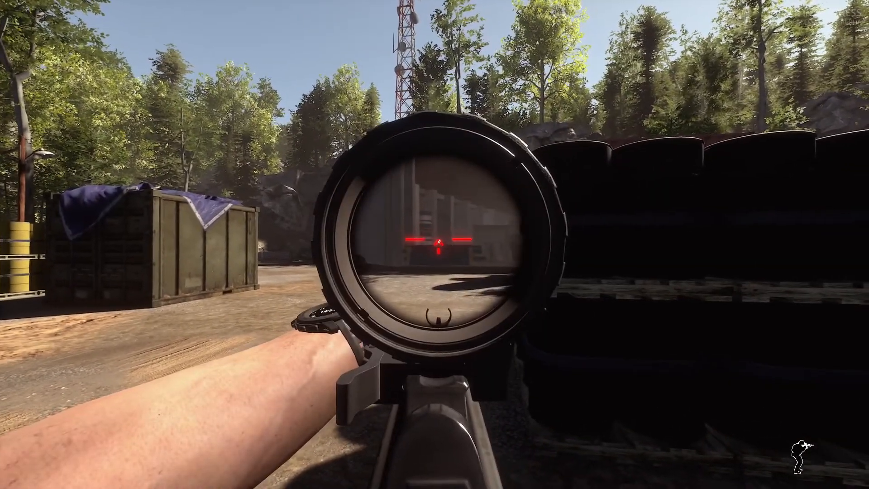
{"action": "left_click", "coordinate": [435, 245]}
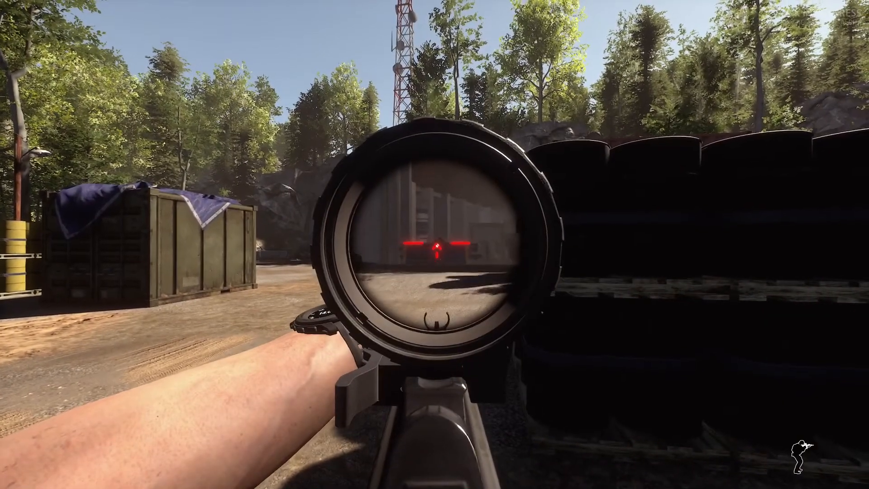